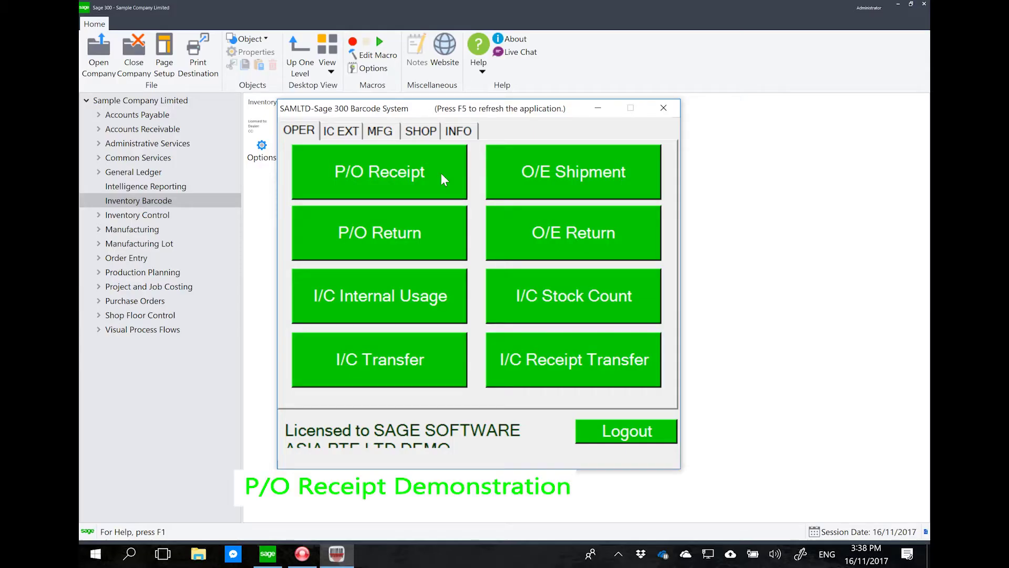
Start a single PO receipt for the Coastal Heating of Ottawa purchase order with reference "testing" and open its item list
{"action": "left_click", "coordinate": [433, 175]}
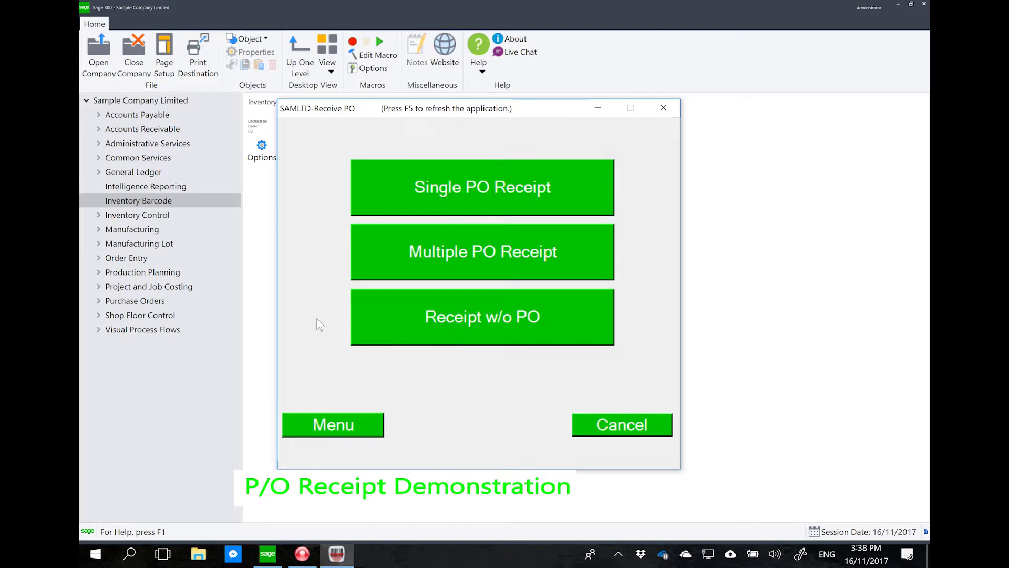
{"action": "left_click", "coordinate": [447, 199]}
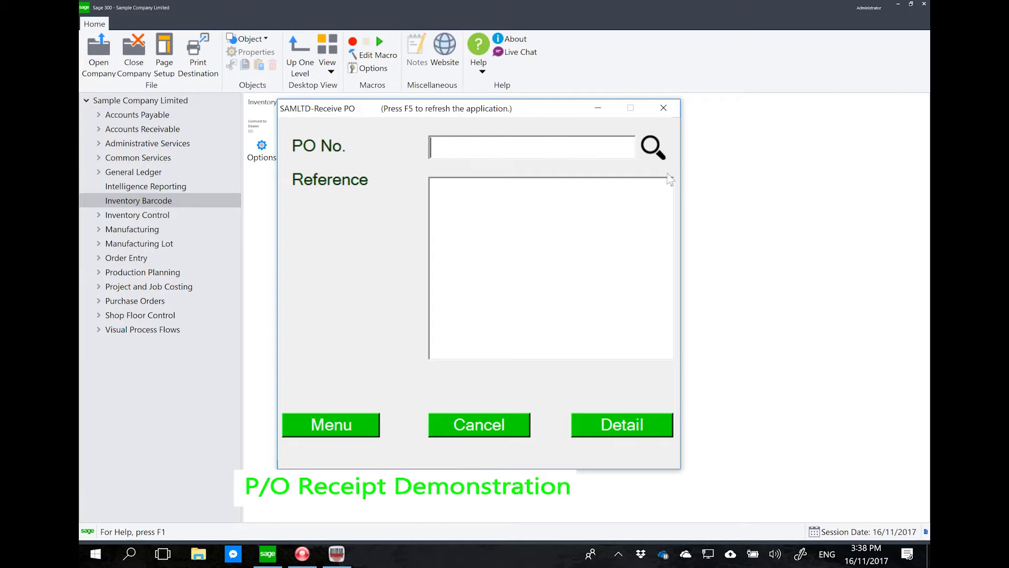
{"action": "left_click", "coordinate": [659, 153]}
{"action": "left_click", "coordinate": [600, 216]}
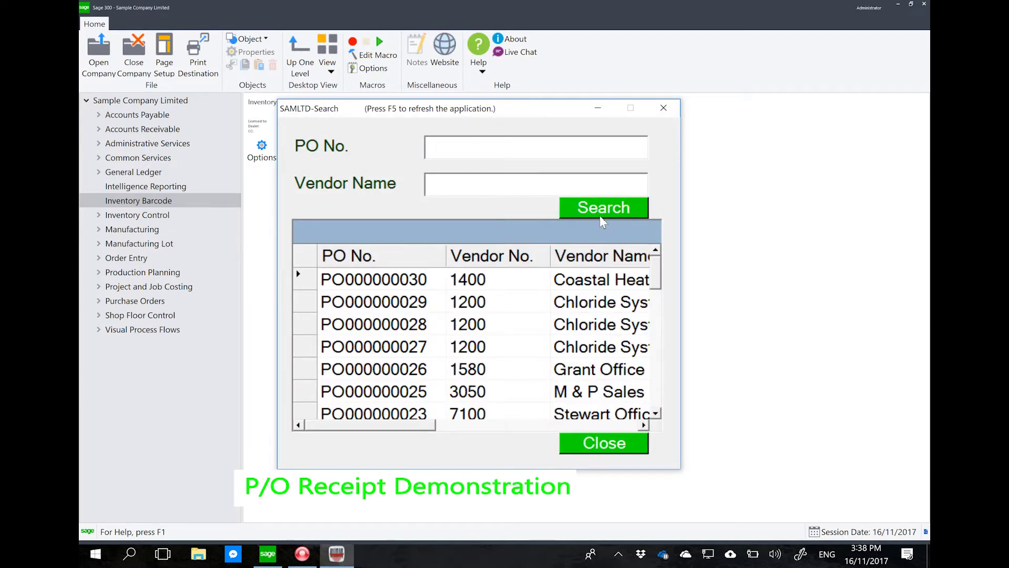
{"action": "double_click", "coordinate": [538, 283]}
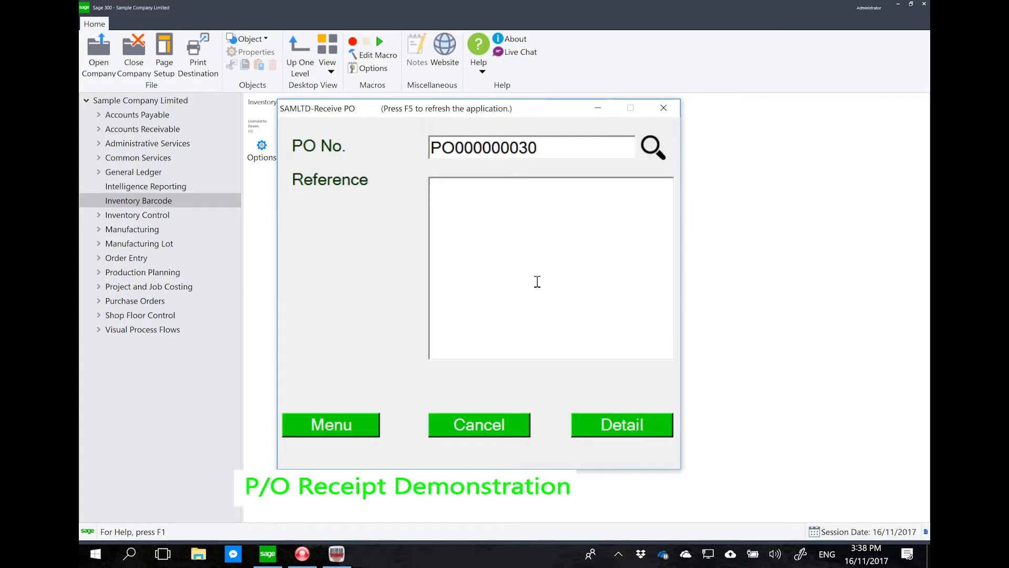
{"action": "type", "text": "testing"}
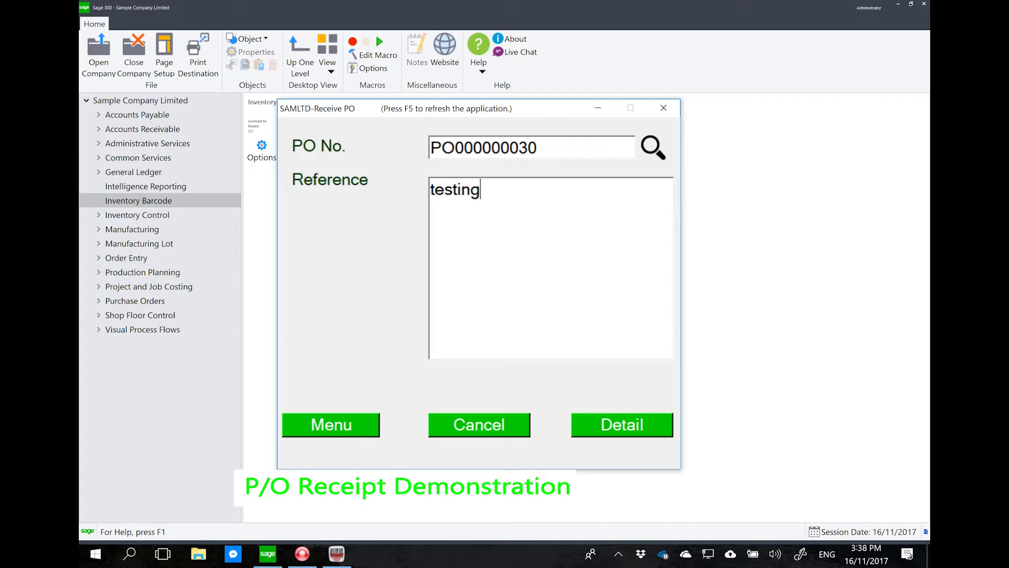
{"action": "left_click", "coordinate": [606, 425]}
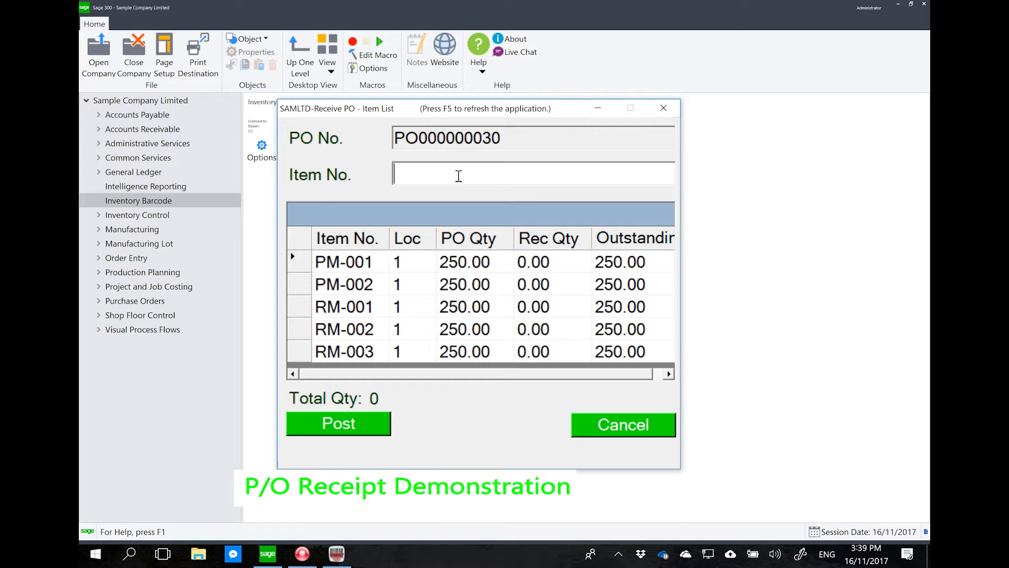
Enter an issue quantity of 25 for item PM-001 on the purchase order receipt
{"action": "double_click", "coordinate": [292, 262]}
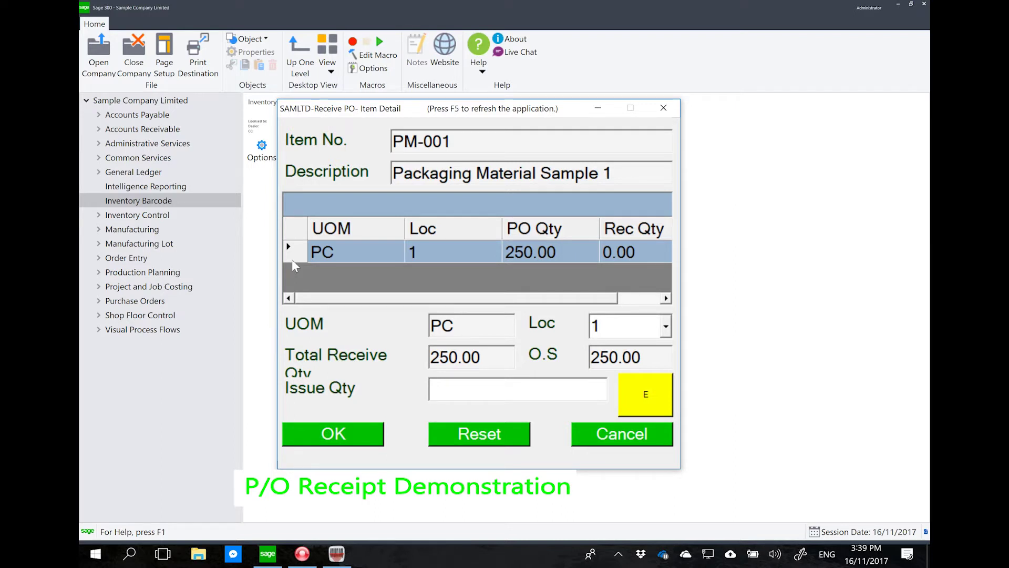
{"action": "type", "text": "25"}
{"action": "key", "text": "Return"}
Enter an issue quantity of 25 for item RM-001 and post the purchase order receipt
{"action": "type", "text": "rm001"}
{"action": "key", "text": "Return"}
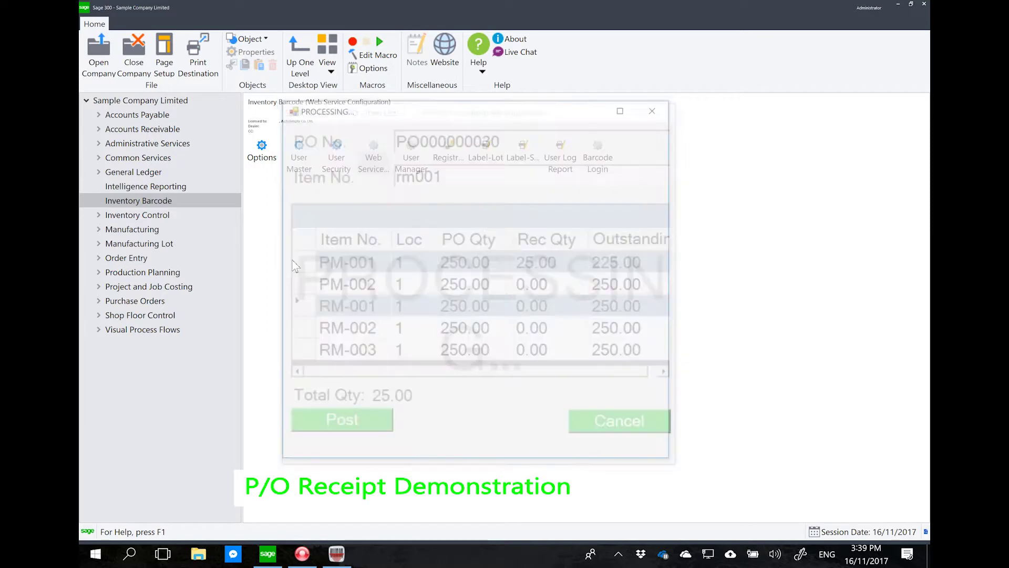
{"action": "type", "text": "25"}
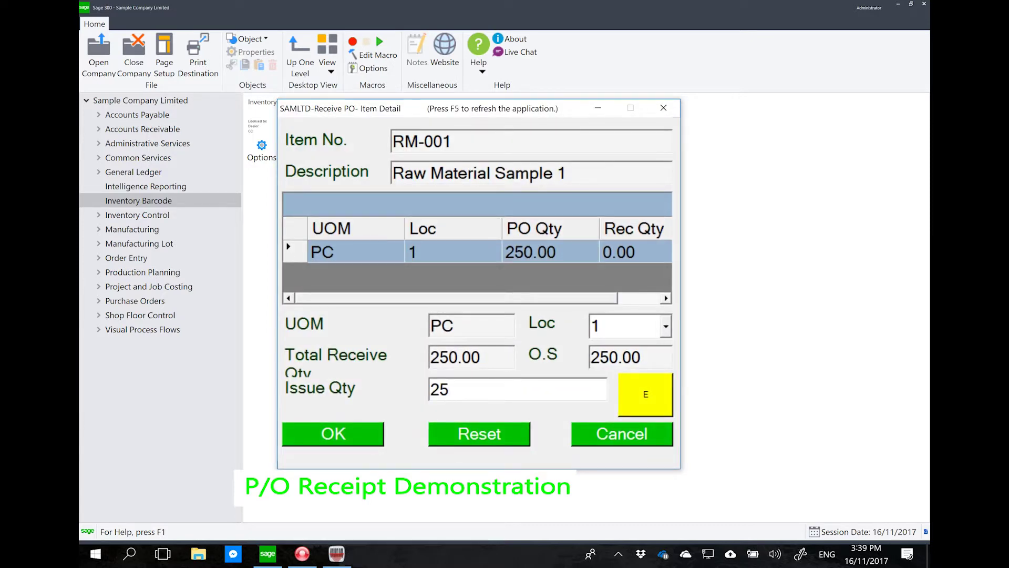
{"action": "key", "text": "Return"}
{"action": "left_click", "coordinate": [508, 321]}
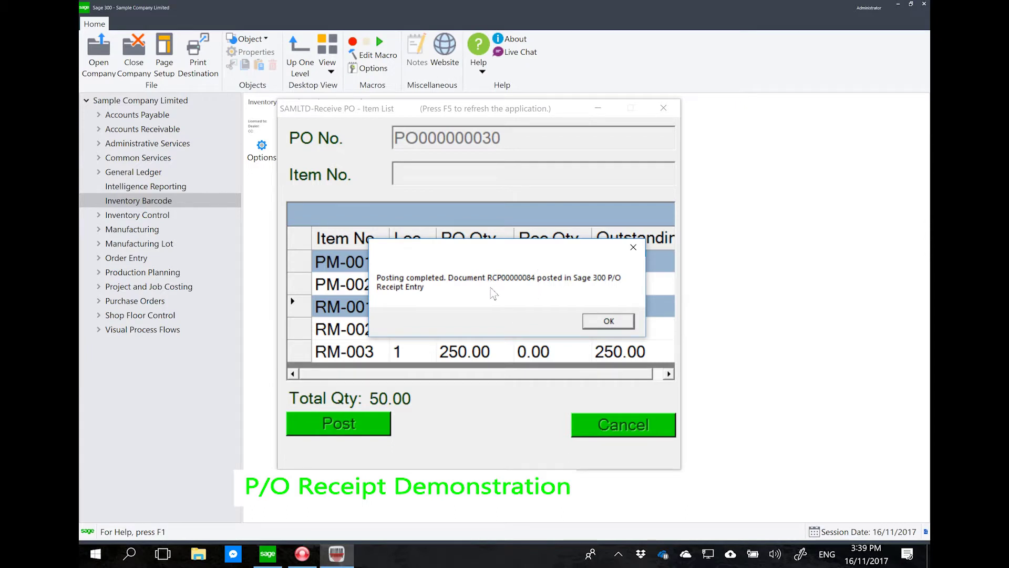
Open the latest receipt in Purchase Orders Receipt Entry and examine its PM-001 and RM-001 lines
{"action": "left_click", "coordinate": [131, 302]}
{"action": "double_click", "coordinate": [261, 160]}
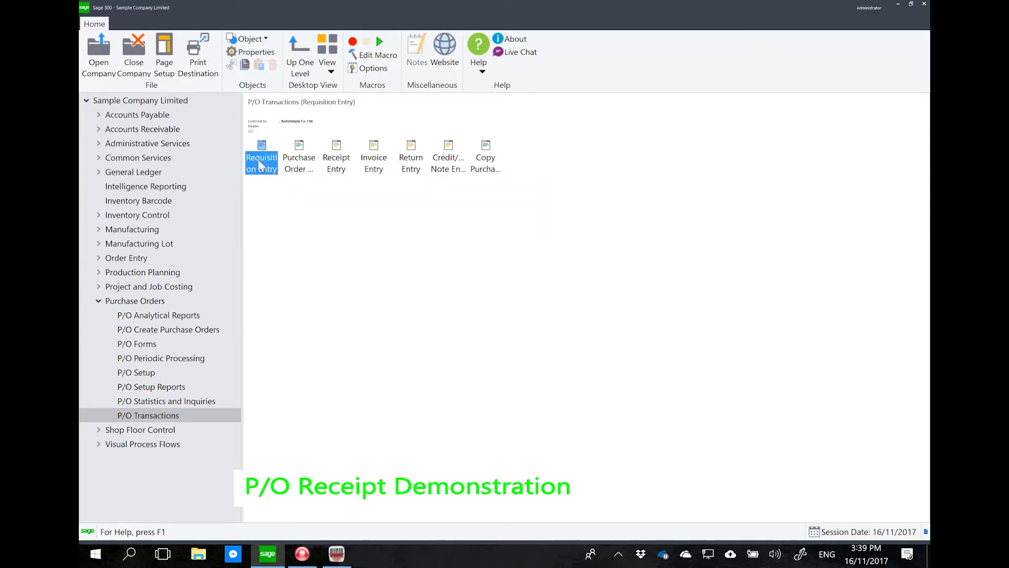
{"action": "left_click", "coordinate": [329, 166]}
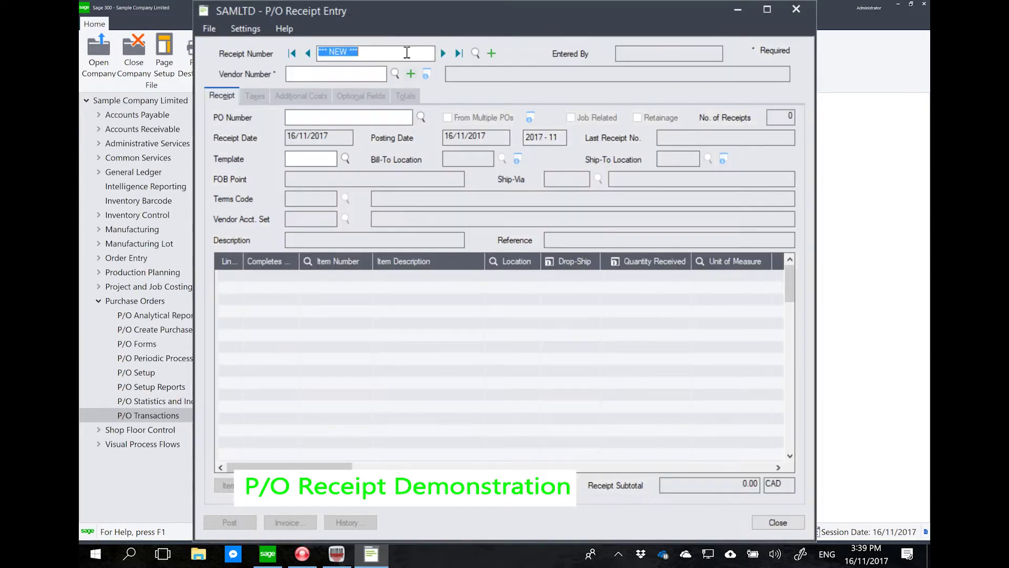
{"action": "left_click", "coordinate": [459, 54]}
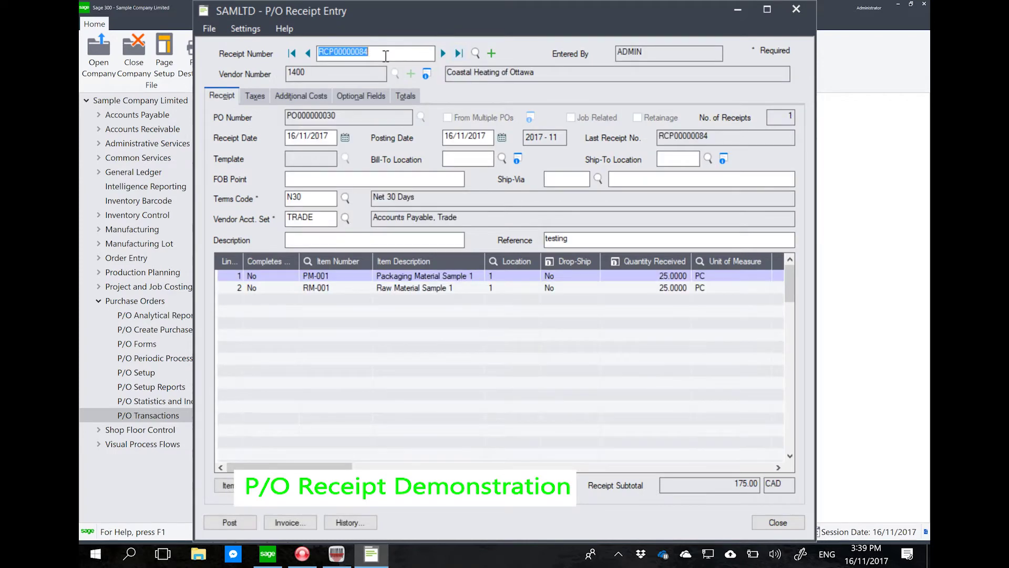
{"action": "left_click", "coordinate": [588, 278]}
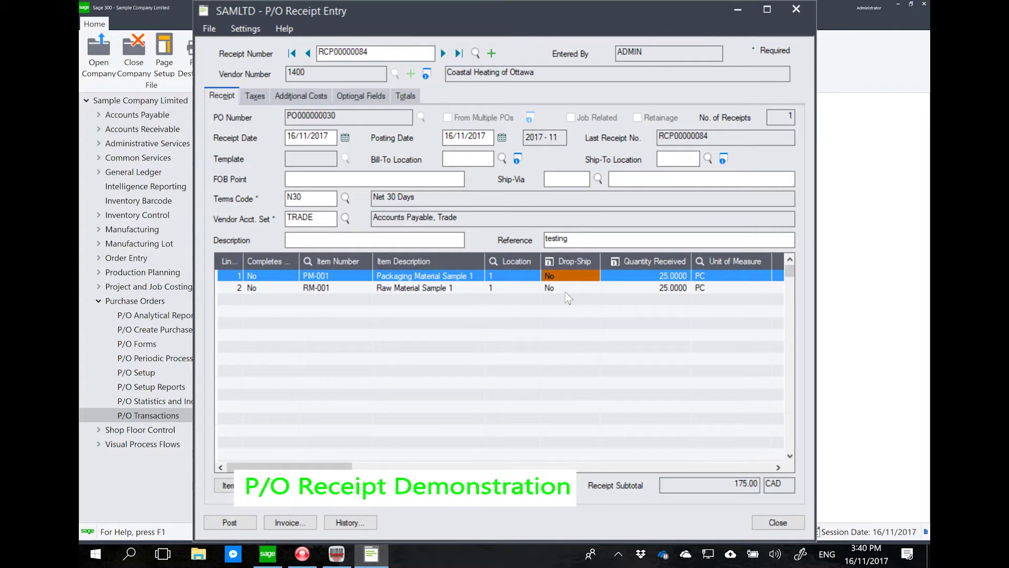
{"action": "left_click", "coordinate": [566, 290]}
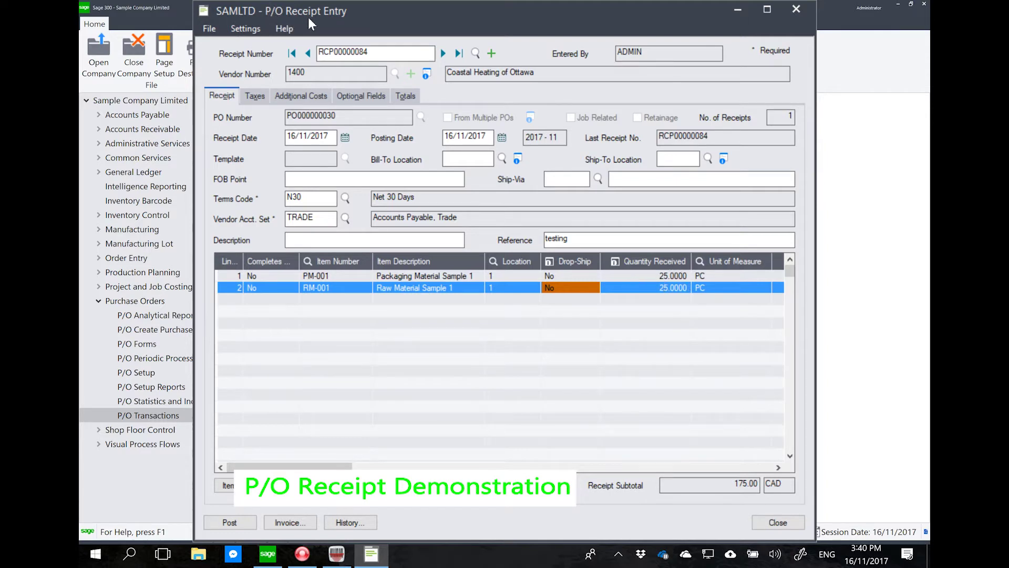
Switch to the Barcode System and start a receipt without PO at location 1 for vendor Coastal Heating of Ottawa
{"action": "left_click", "coordinate": [336, 554]}
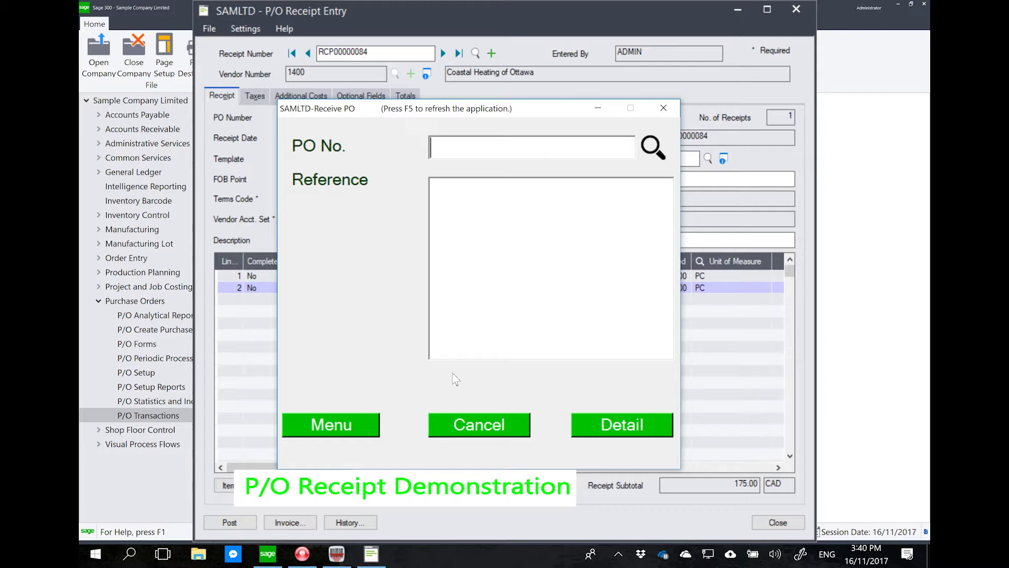
{"action": "left_click", "coordinate": [333, 434]}
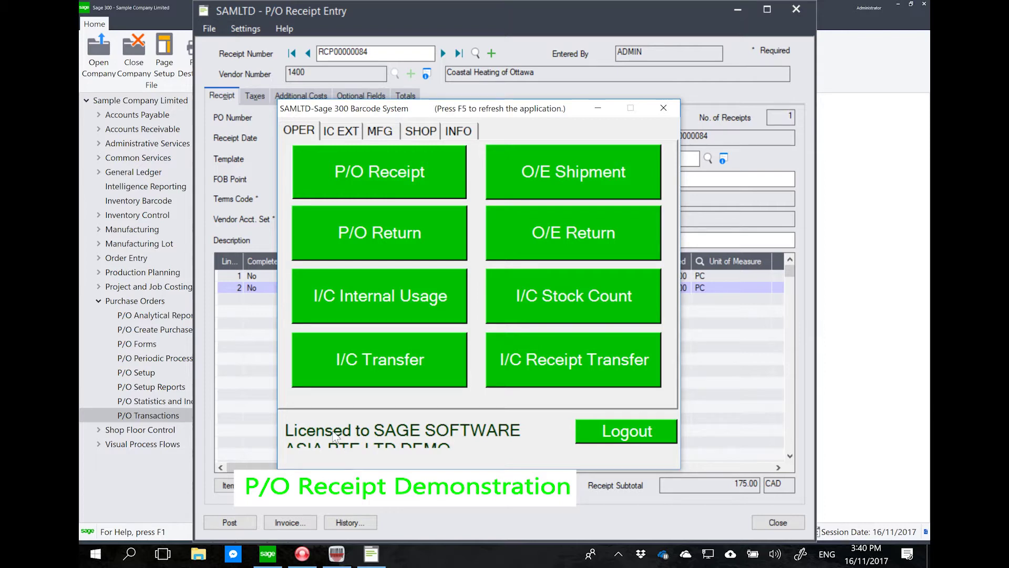
{"action": "left_click", "coordinate": [404, 187]}
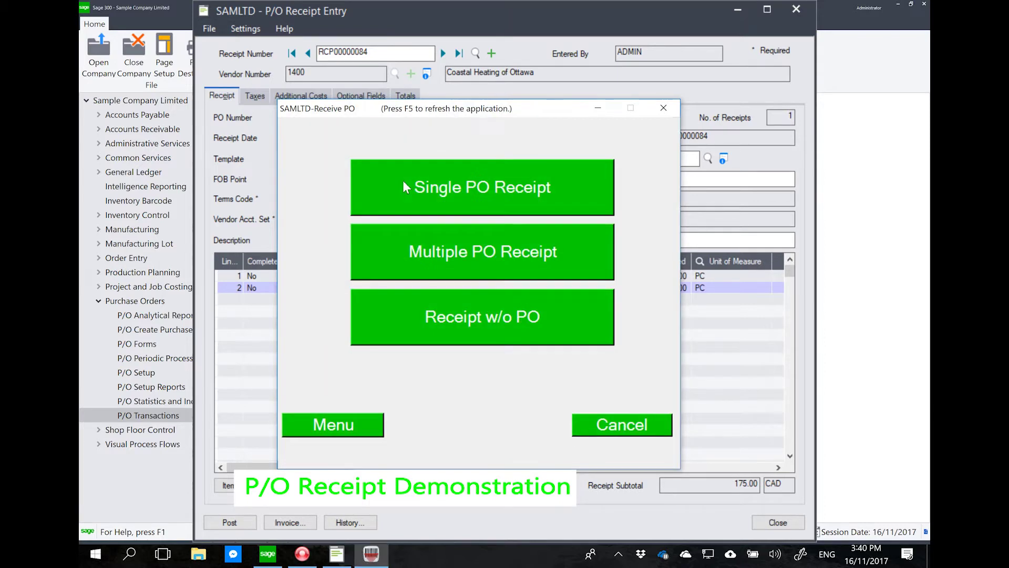
{"action": "left_click", "coordinate": [465, 321]}
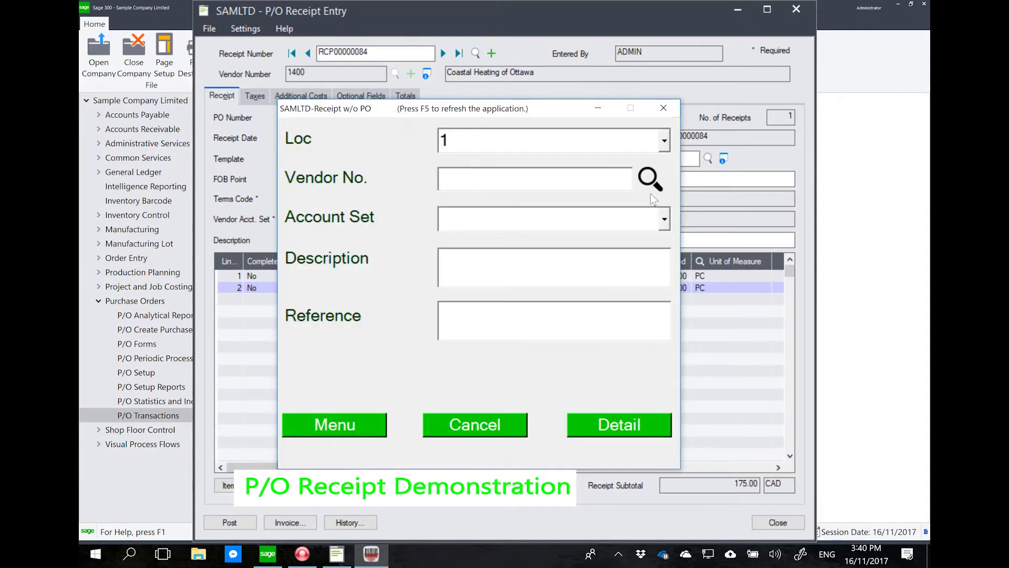
{"action": "left_click", "coordinate": [652, 181]}
{"action": "double_click", "coordinate": [412, 303]}
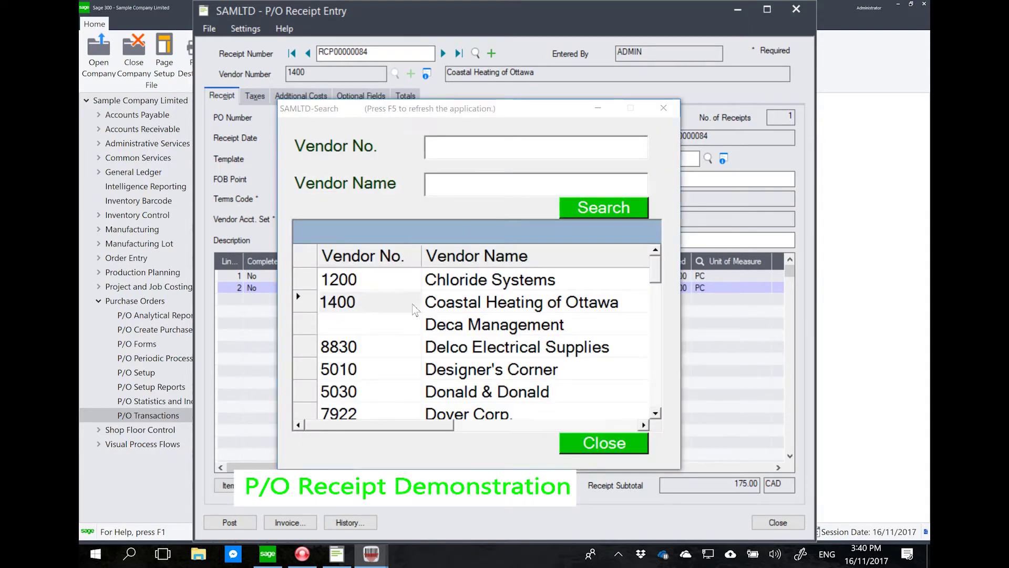
{"action": "left_click", "coordinate": [594, 423]}
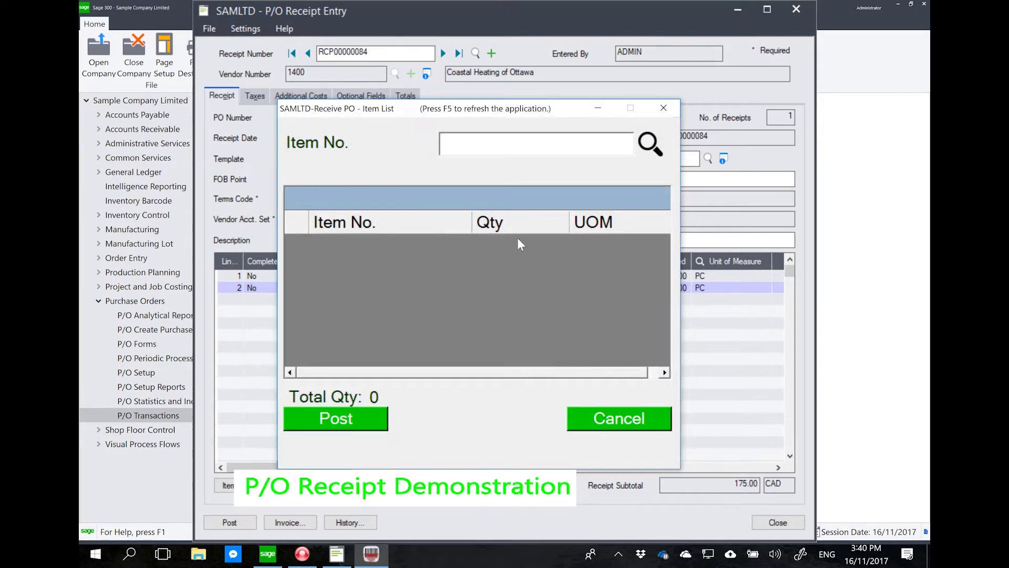
Add item RM-101 to the receipt with a quantity of 10 and one automatically generated lot
{"action": "type", "text": "rm101"}
{"action": "key", "text": "Return"}
{"action": "type", "text": "10"}
{"action": "key", "text": "Return"}
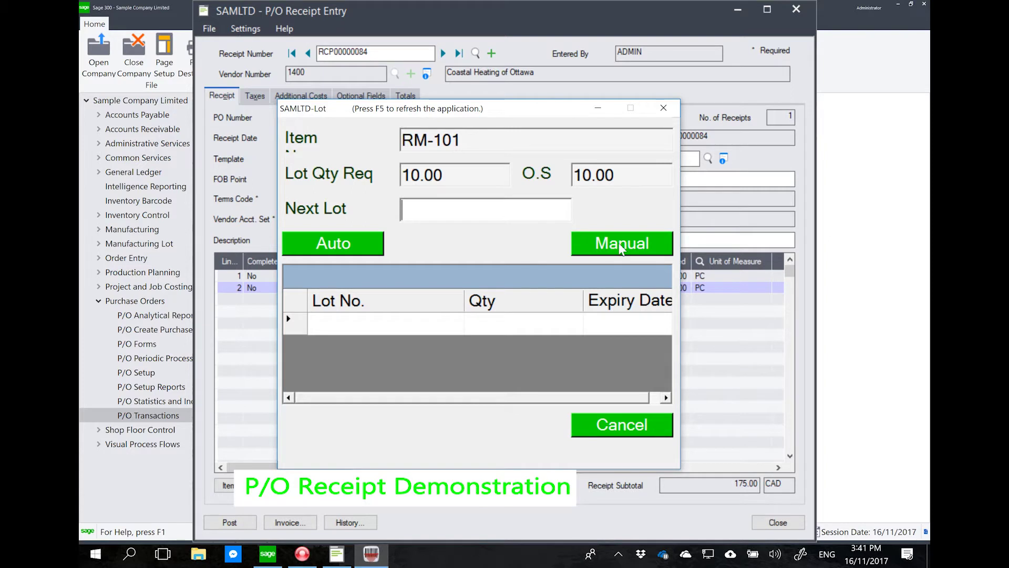
{"action": "left_click", "coordinate": [361, 252]}
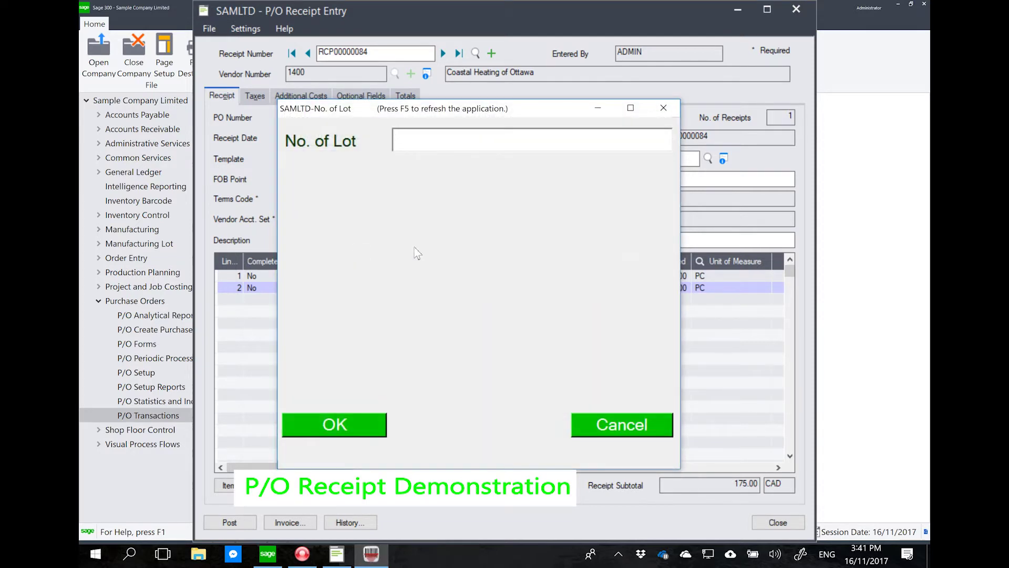
{"action": "type", "text": "1"}
{"action": "key", "text": "Return"}
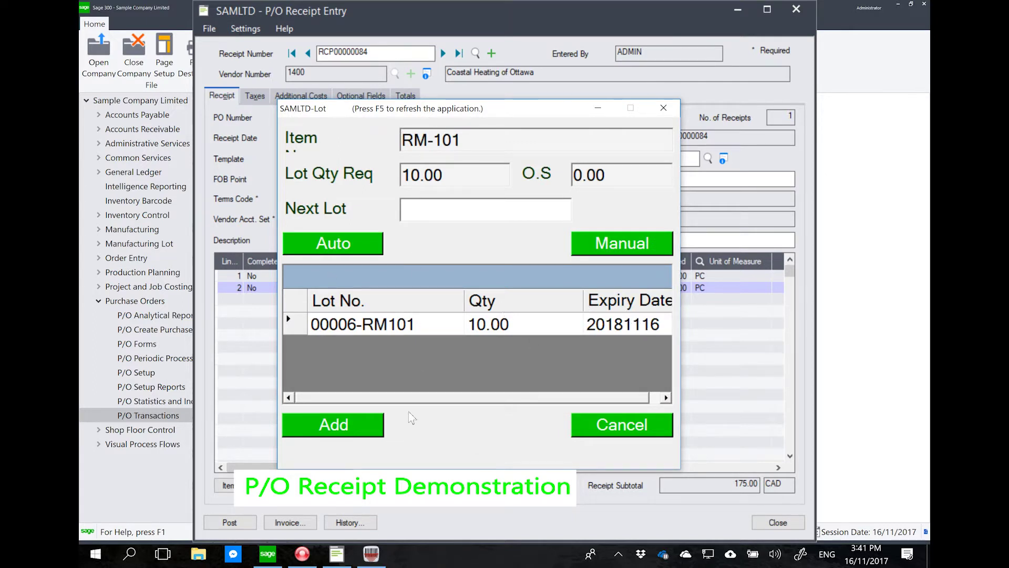
{"action": "left_click", "coordinate": [333, 423]}
Post the receipt without PO for item RM-101
{"action": "left_click", "coordinate": [336, 421]}
{"action": "left_click", "coordinate": [476, 324]}
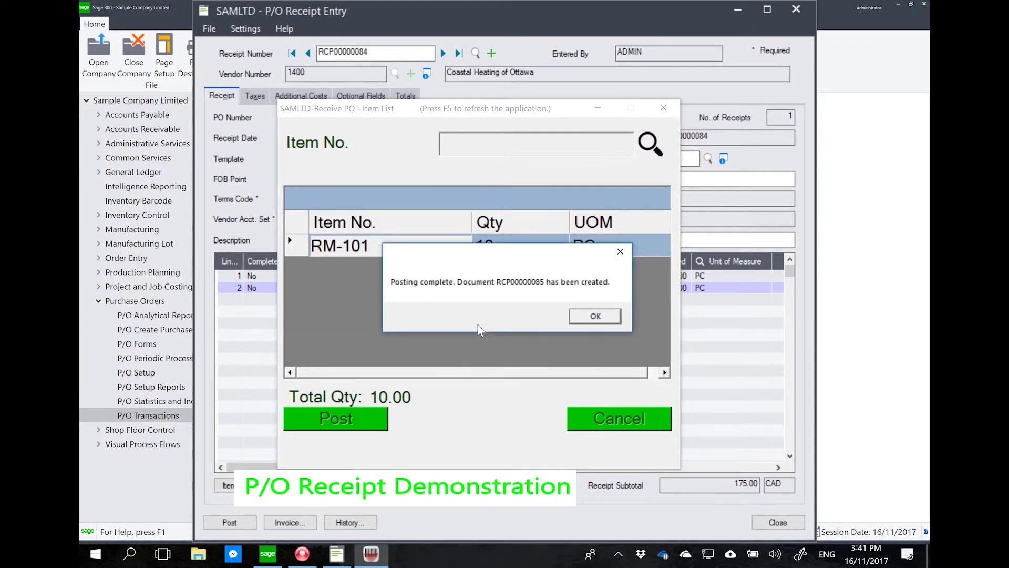
{"action": "left_click", "coordinate": [584, 318]}
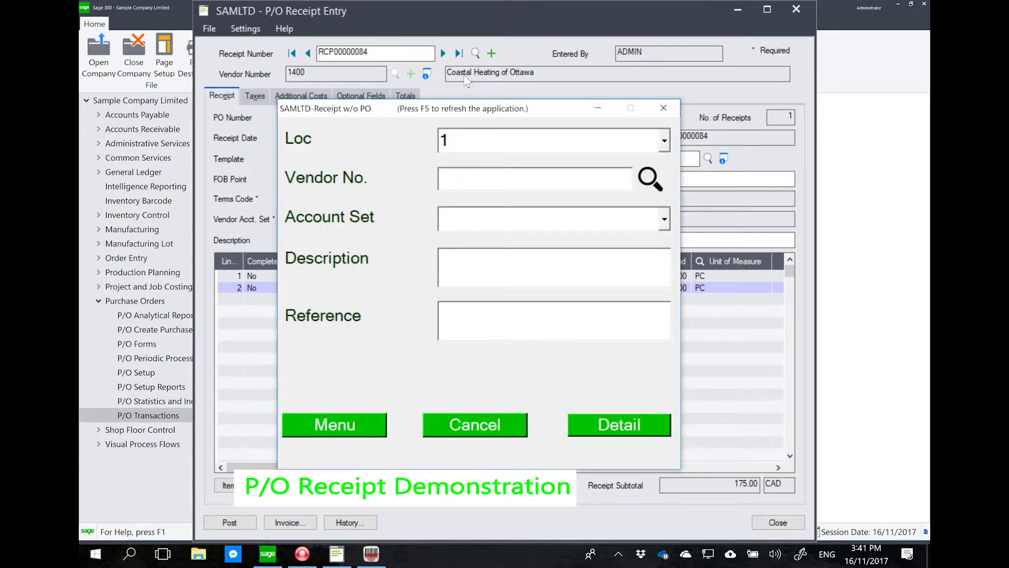
Examine the RM-101 receipt and its lot allocation in P/O Receipt Entry, and close it without posting
{"action": "left_click", "coordinate": [452, 26]}
{"action": "left_click", "coordinate": [443, 53]}
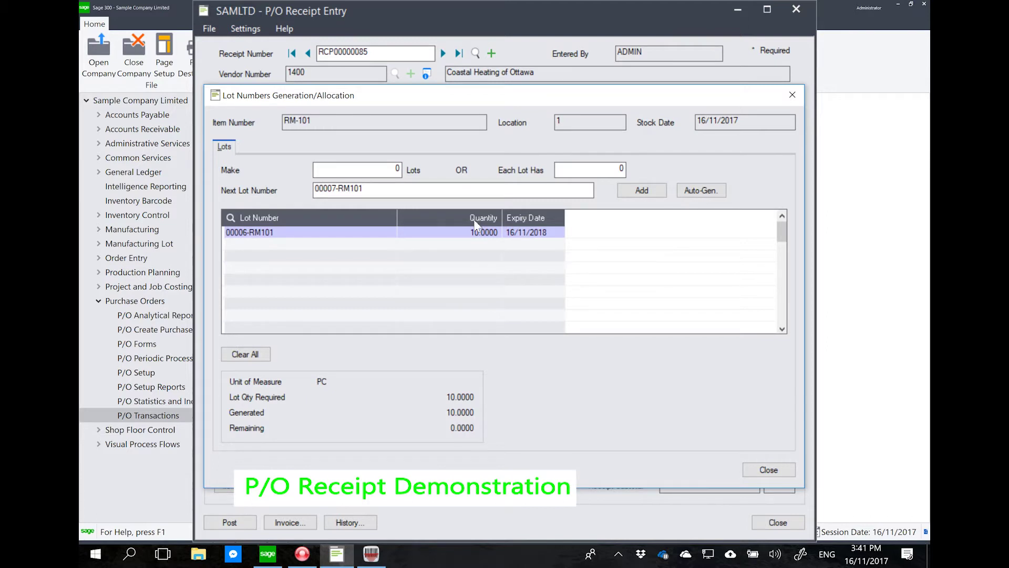
{"action": "left_click", "coordinate": [771, 470]}
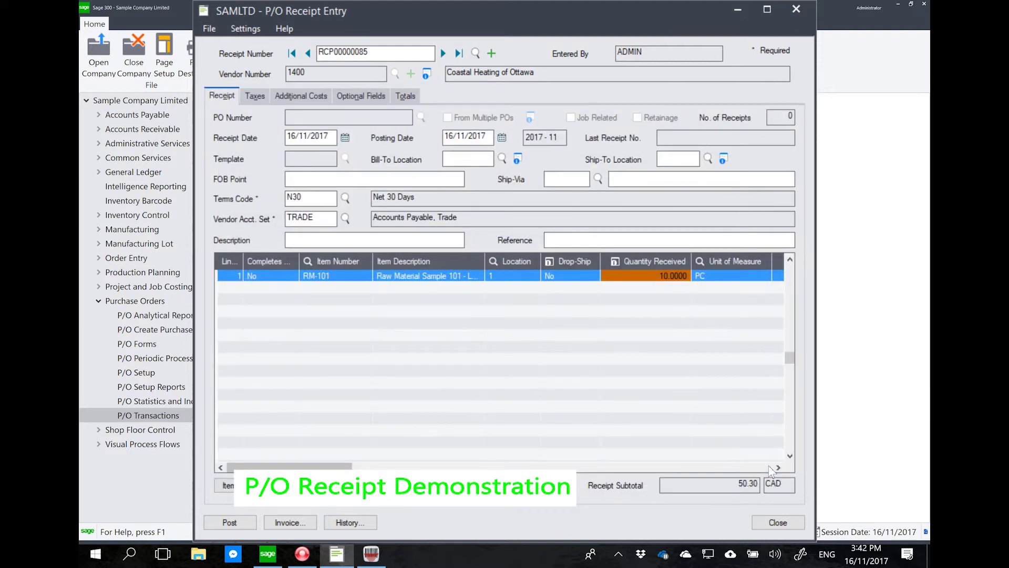
{"action": "left_click", "coordinate": [773, 526]}
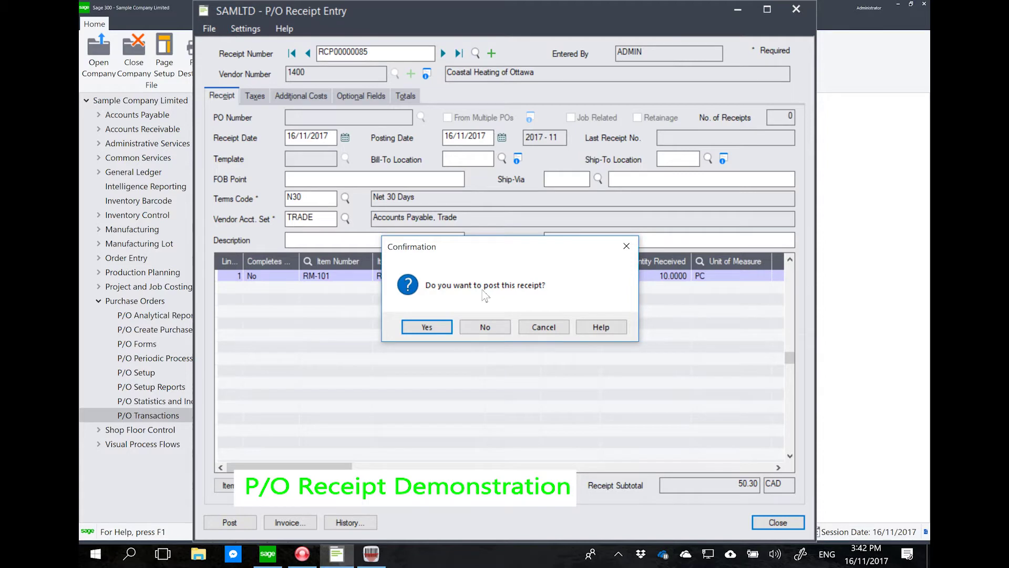
{"action": "left_click", "coordinate": [484, 328]}
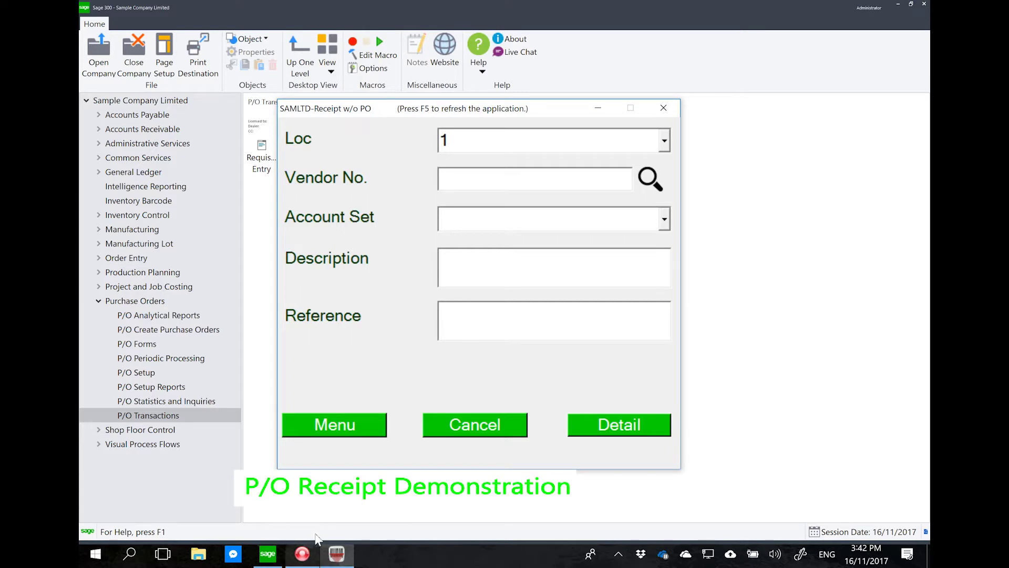
Start a single PO return in the Barcode System for the posted receipt that is linked to a purchase order, and open its item list
{"action": "left_click", "coordinate": [356, 424]}
{"action": "left_click", "coordinate": [356, 424]}
{"action": "left_click", "coordinate": [436, 249]}
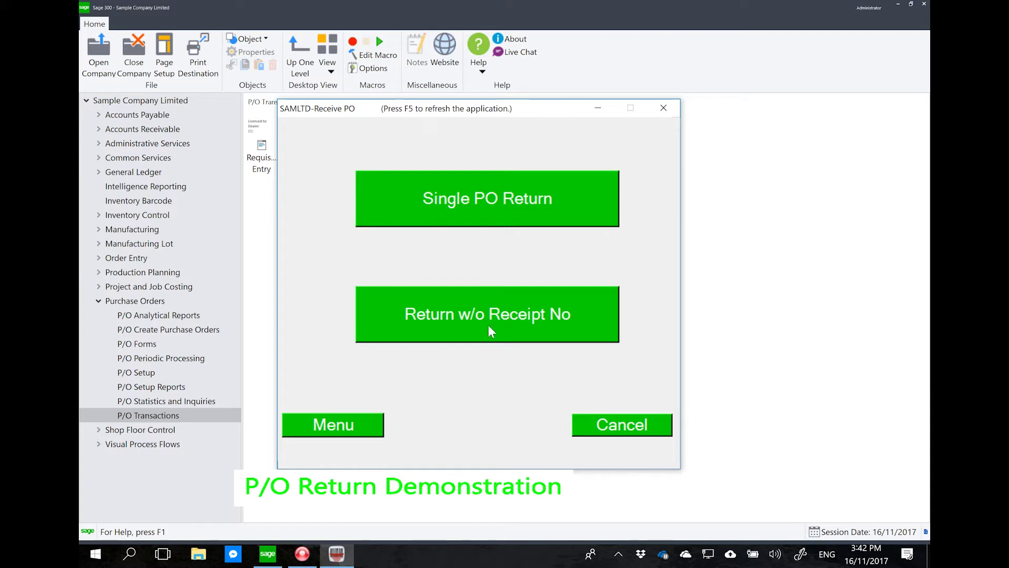
{"action": "left_click", "coordinate": [505, 203]}
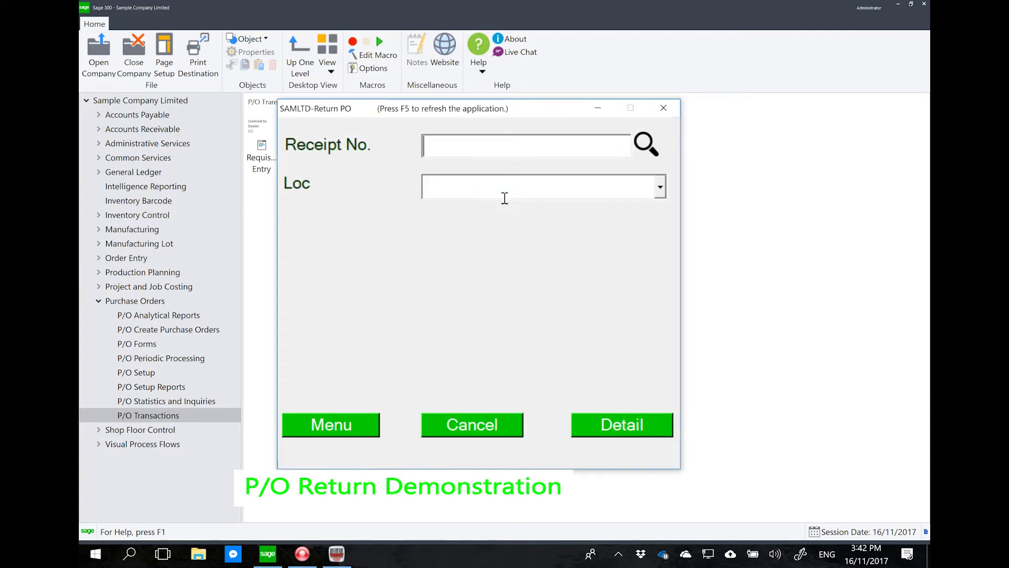
{"action": "left_click", "coordinate": [646, 145]}
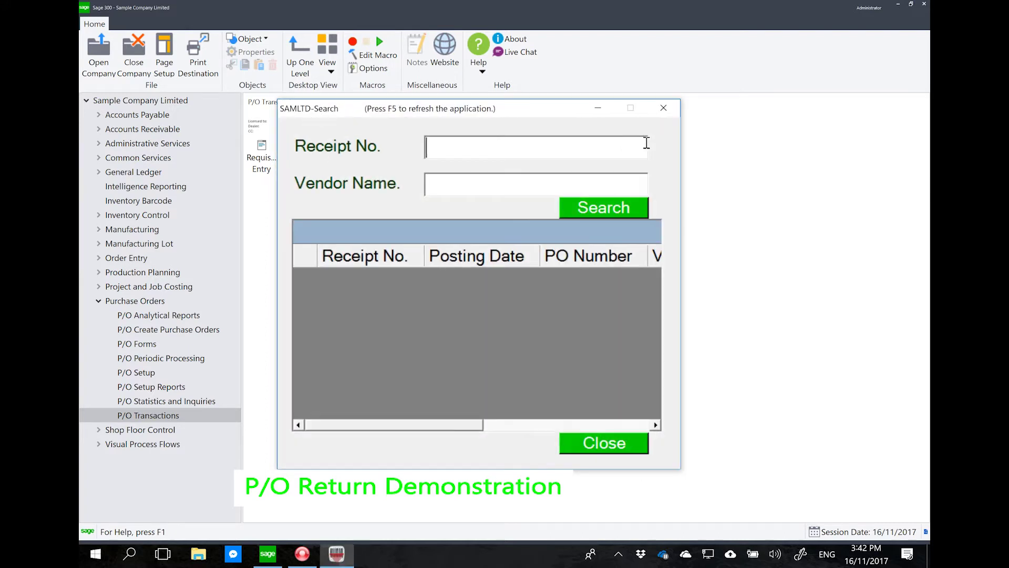
{"action": "left_click", "coordinate": [604, 210]}
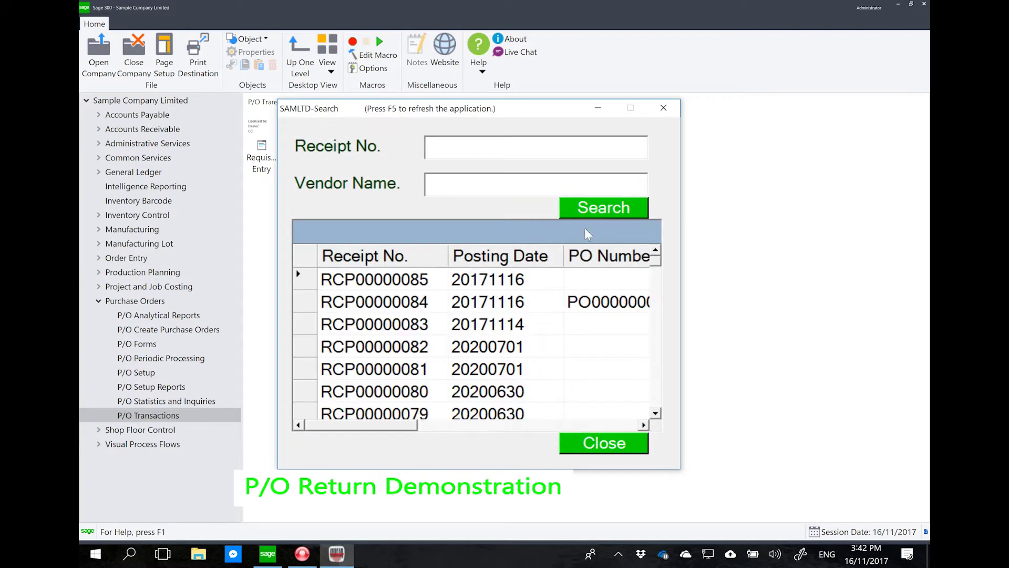
{"action": "double_click", "coordinate": [311, 302]}
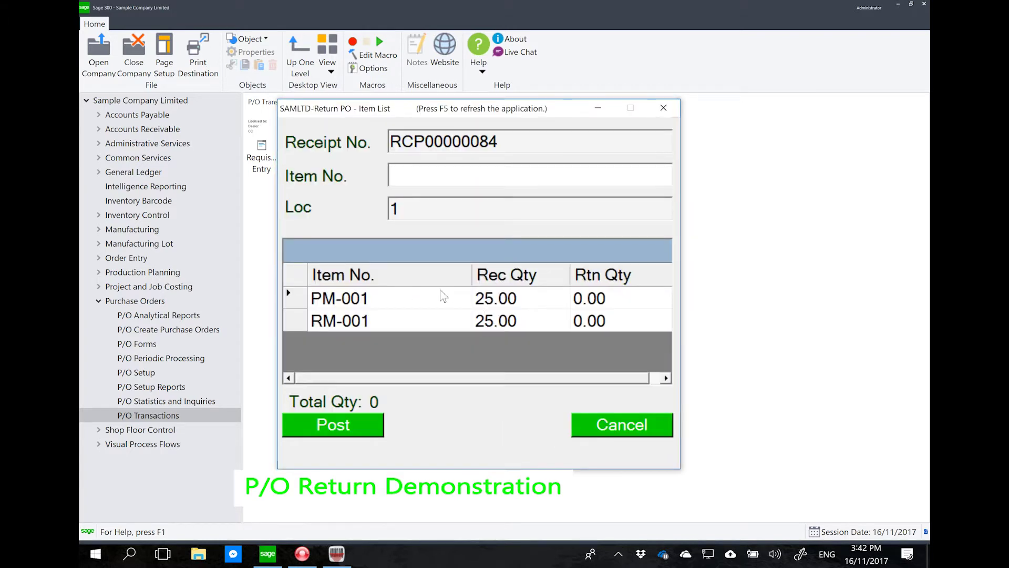
Set the return quantities to 7 for PM-001 and 8 for RM-001, and post the PO return
{"action": "double_click", "coordinate": [316, 300]}
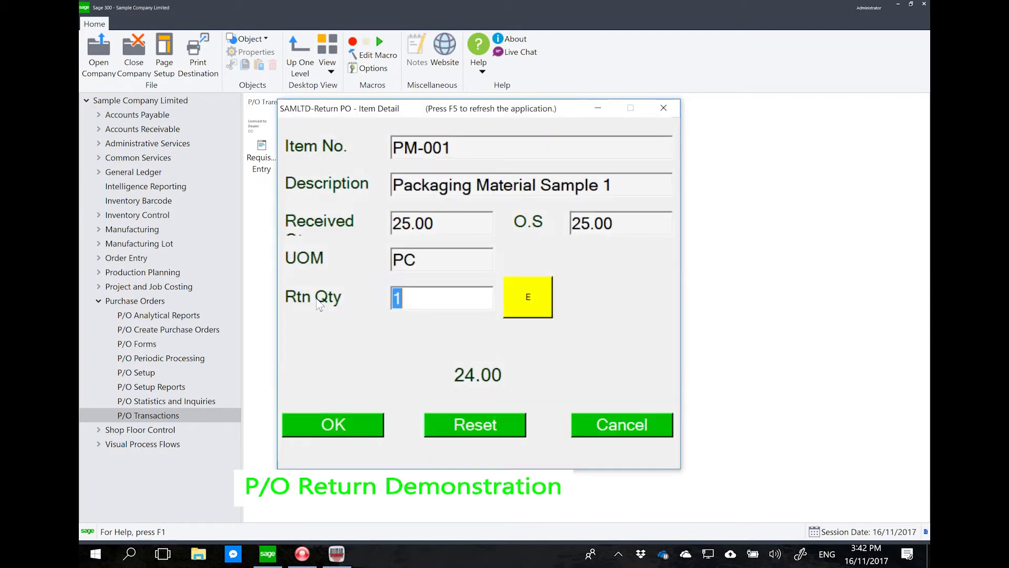
{"action": "type", "text": "7"}
{"action": "left_click", "coordinate": [347, 429]}
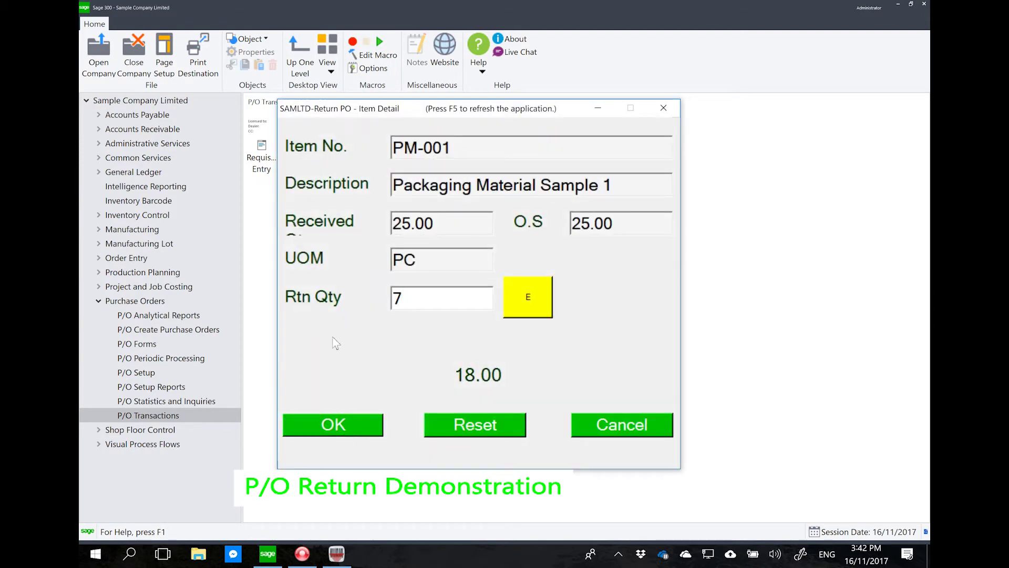
{"action": "double_click", "coordinate": [294, 323]}
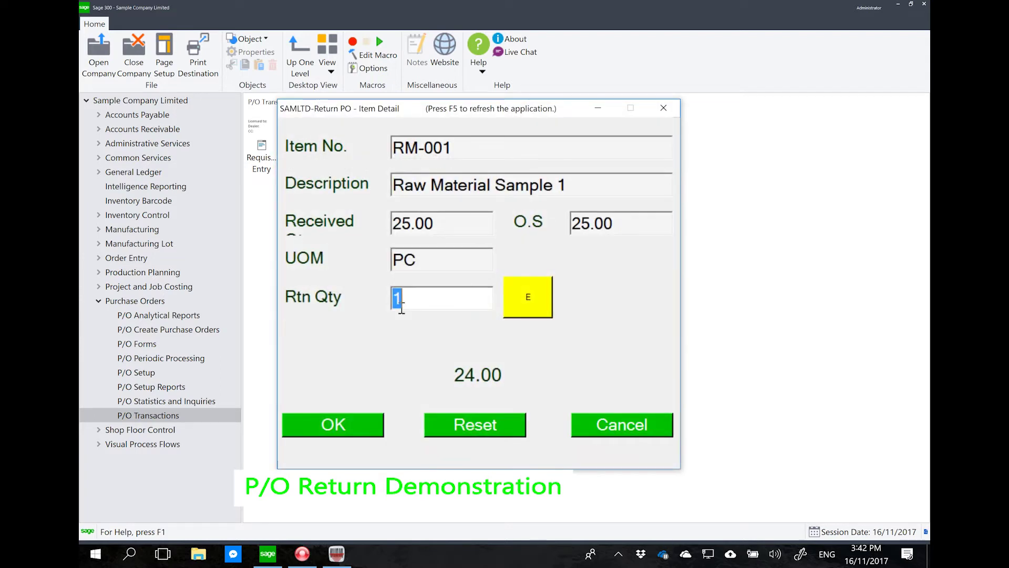
{"action": "type", "text": "8"}
{"action": "left_click", "coordinate": [379, 423]}
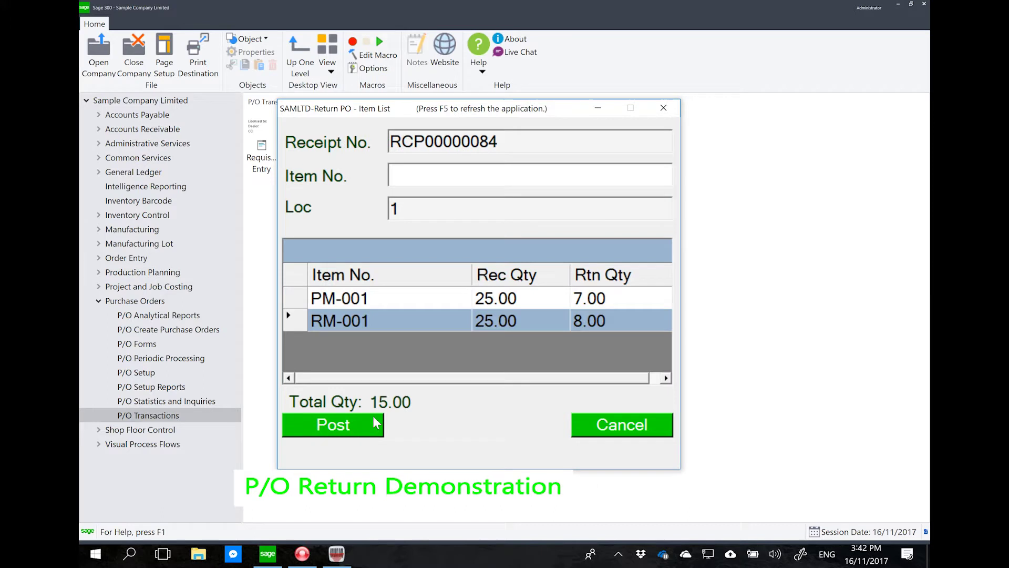
{"action": "left_click", "coordinate": [358, 424]}
{"action": "left_click", "coordinate": [473, 323]}
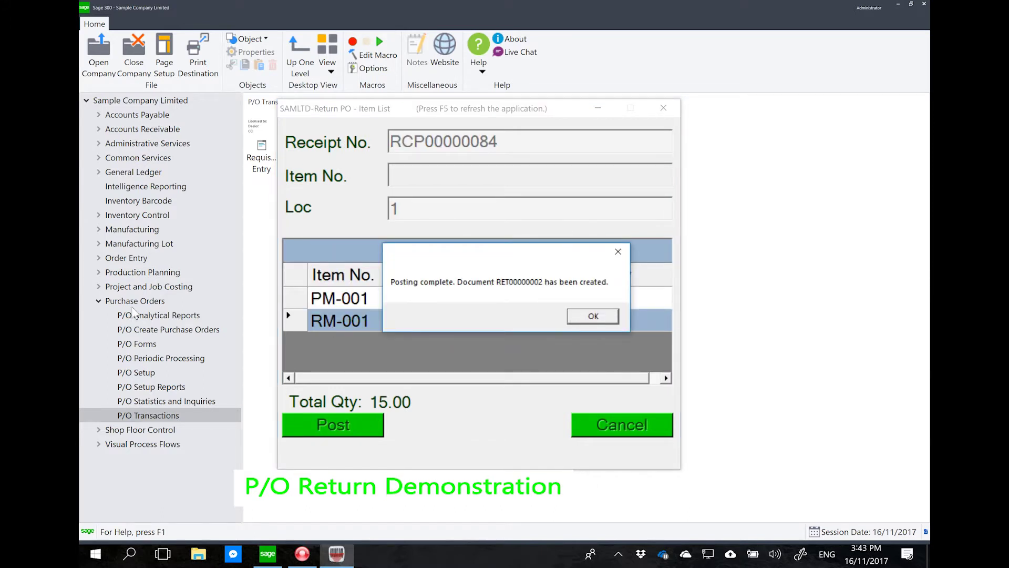
Switch to Sage 300 and examine the posted return's quantities for both items in P/O Return Entry
{"action": "left_click", "coordinate": [145, 298]}
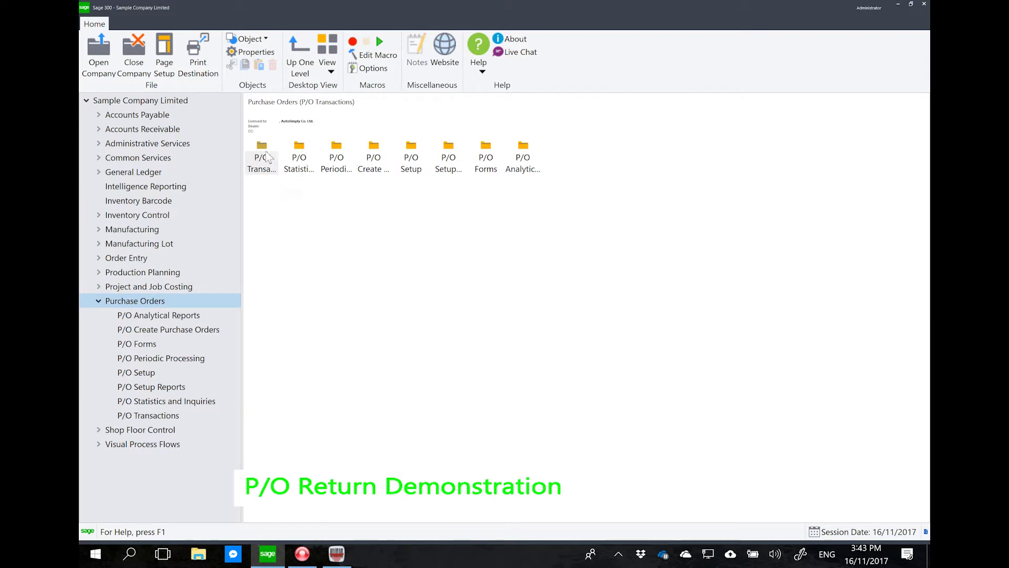
{"action": "double_click", "coordinate": [267, 154]}
{"action": "double_click", "coordinate": [411, 159]}
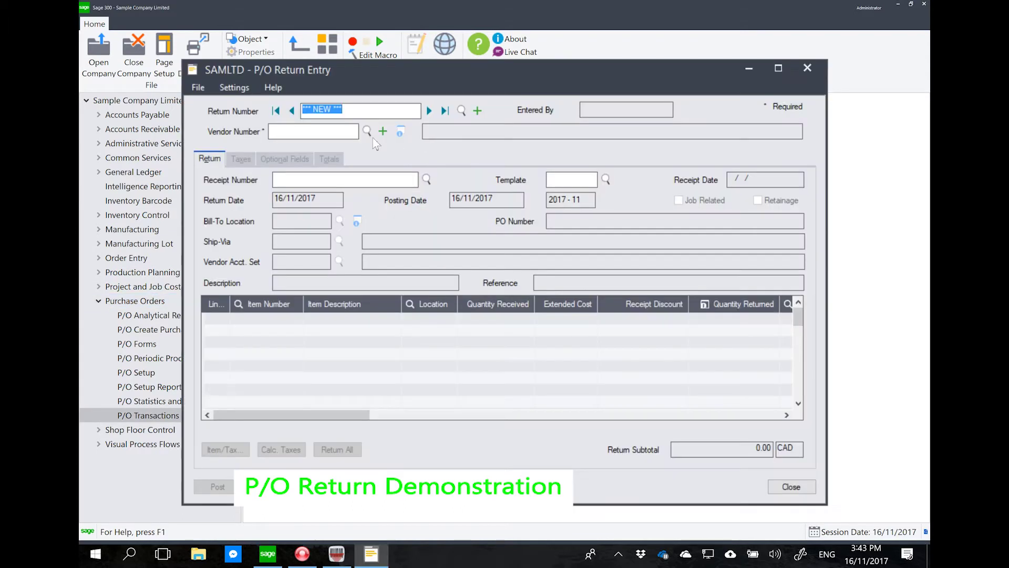
{"action": "left_click", "coordinate": [444, 110]}
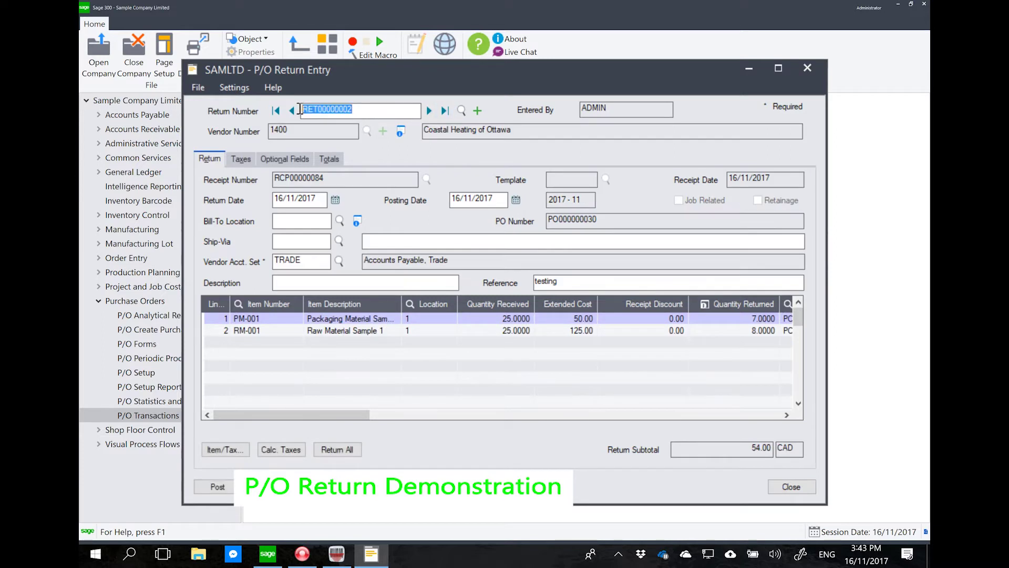
{"action": "left_click", "coordinate": [683, 319]}
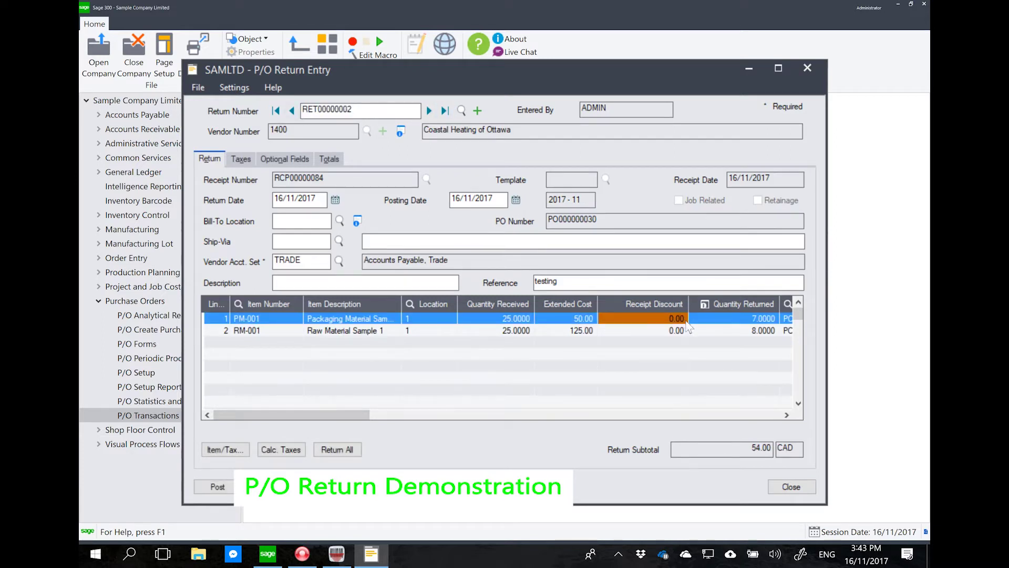
{"action": "left_click", "coordinate": [694, 329]}
{"action": "left_click", "coordinate": [695, 322]}
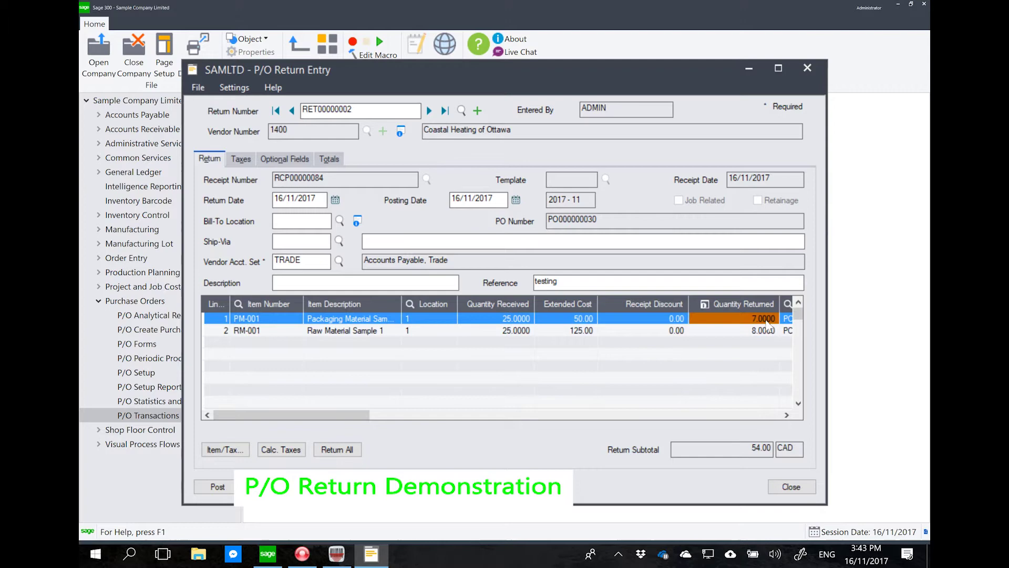
{"action": "left_click", "coordinate": [754, 332]}
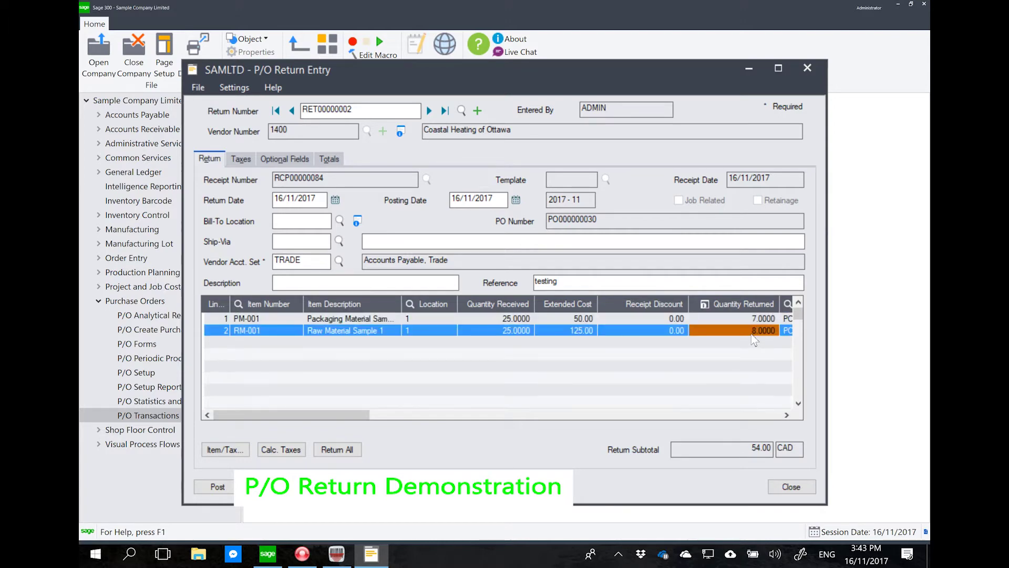
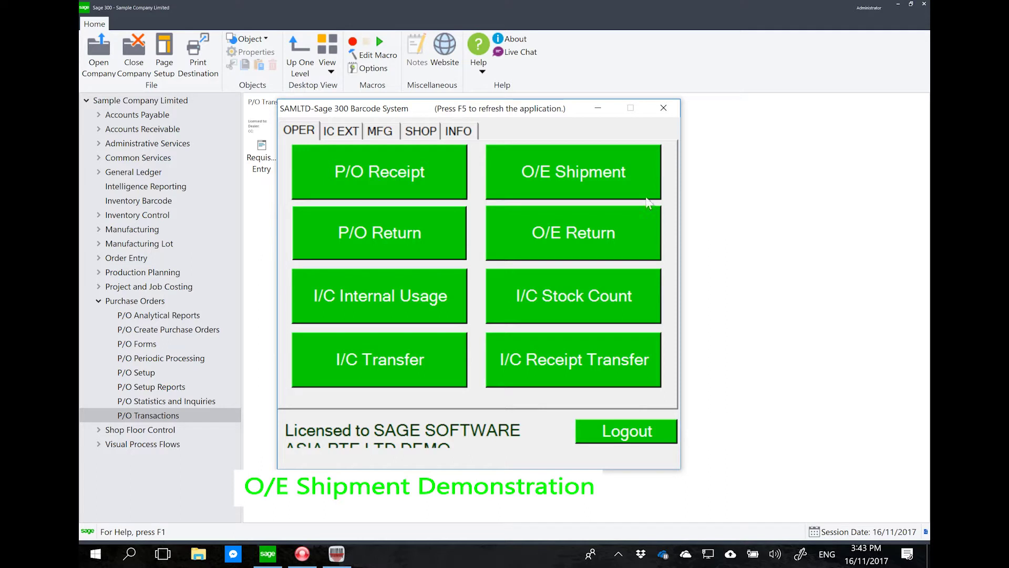
Start a single SO shipment in the Barcode System for the second sales order in the search list, and open its item list
{"action": "left_click", "coordinate": [609, 176]}
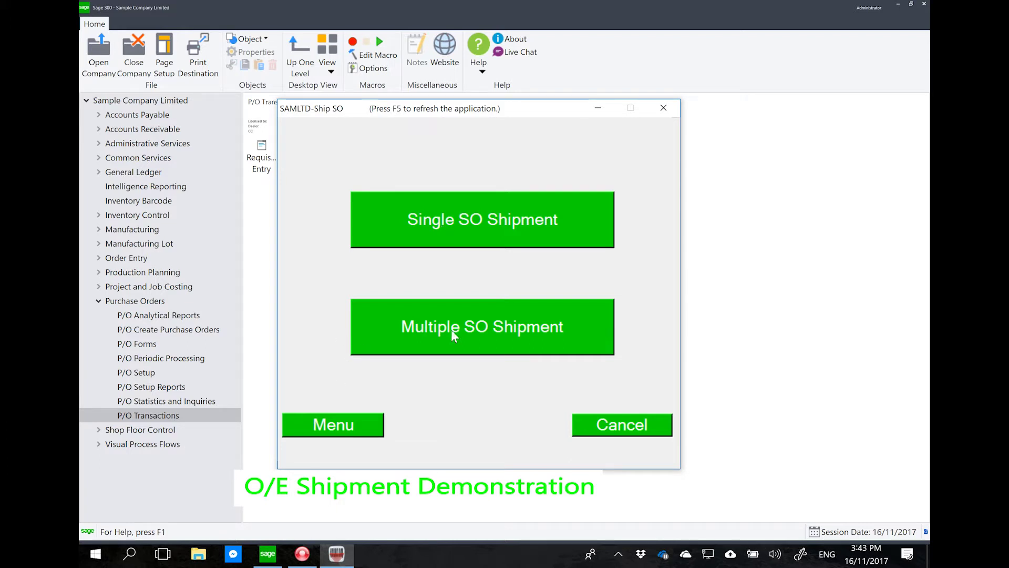
{"action": "left_click", "coordinate": [475, 217]}
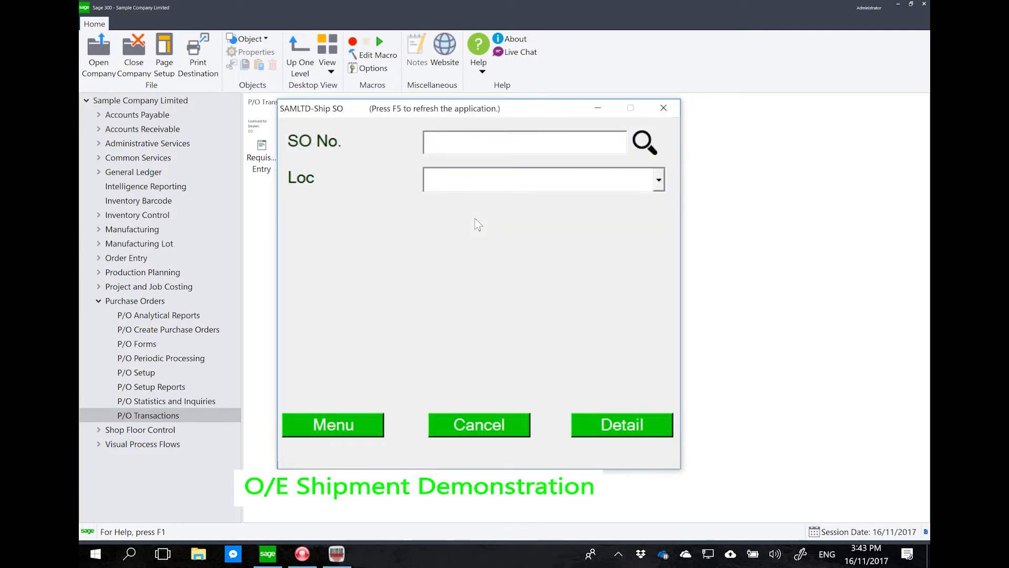
{"action": "left_click", "coordinate": [645, 142]}
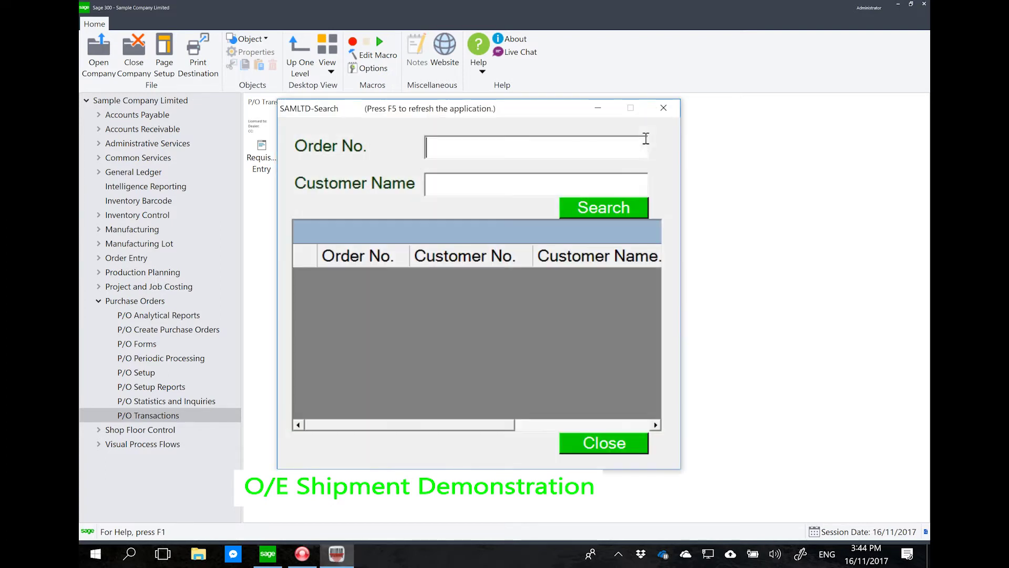
{"action": "left_click", "coordinate": [606, 208]}
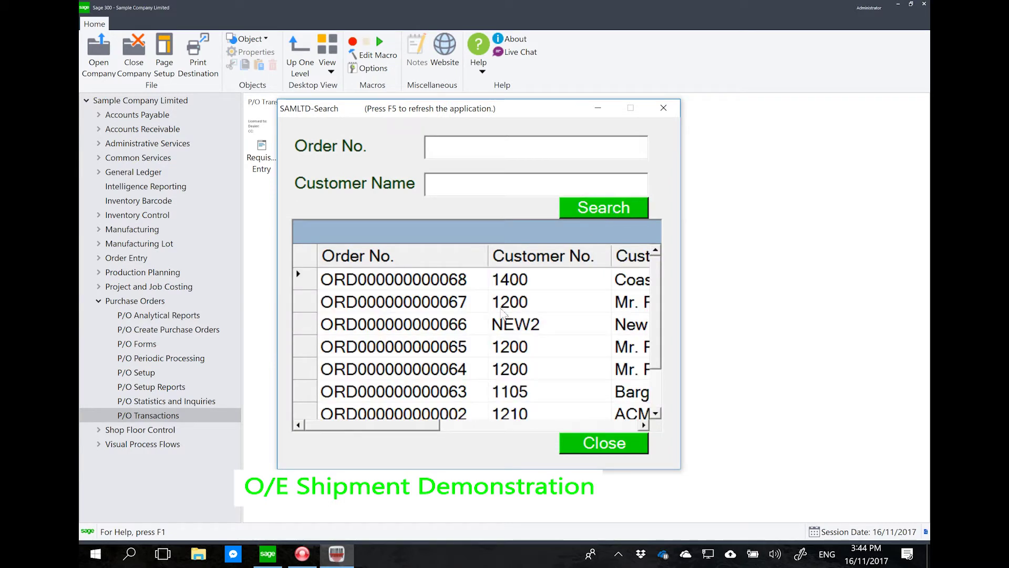
{"action": "double_click", "coordinate": [467, 303]}
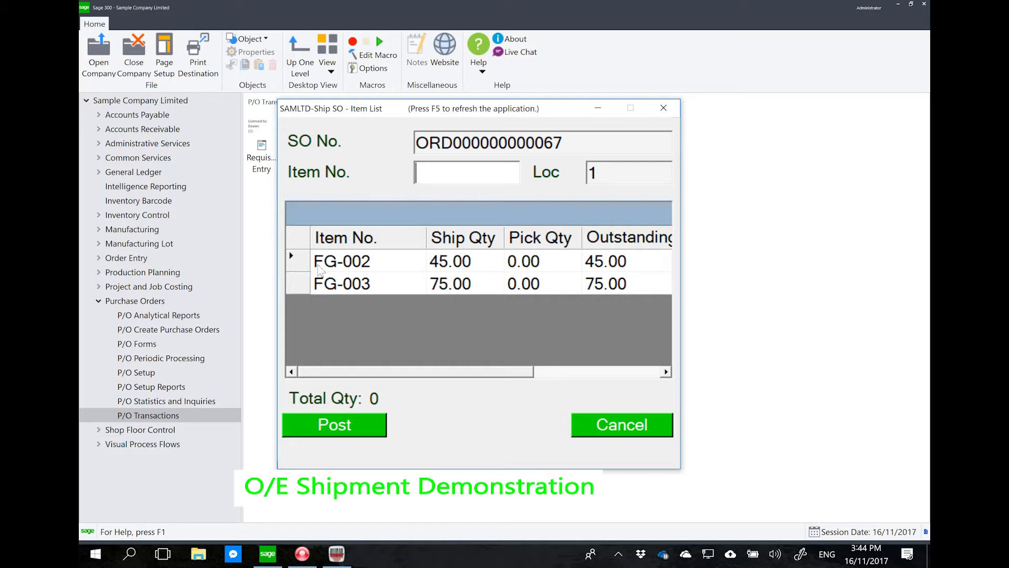
Set the total ship quantity of item FG-003 to 8
{"action": "double_click", "coordinate": [297, 283]}
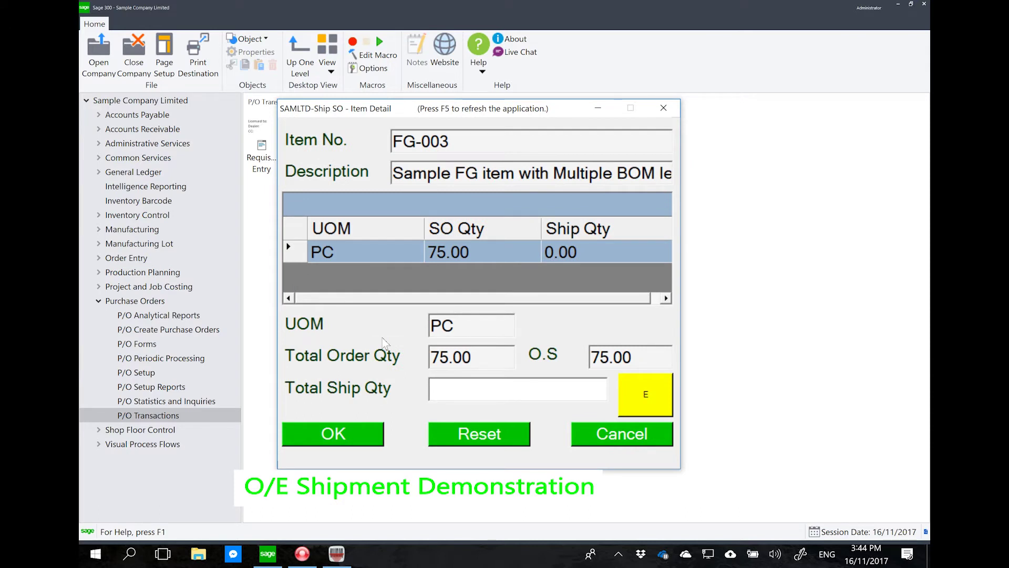
{"action": "type", "text": "8"}
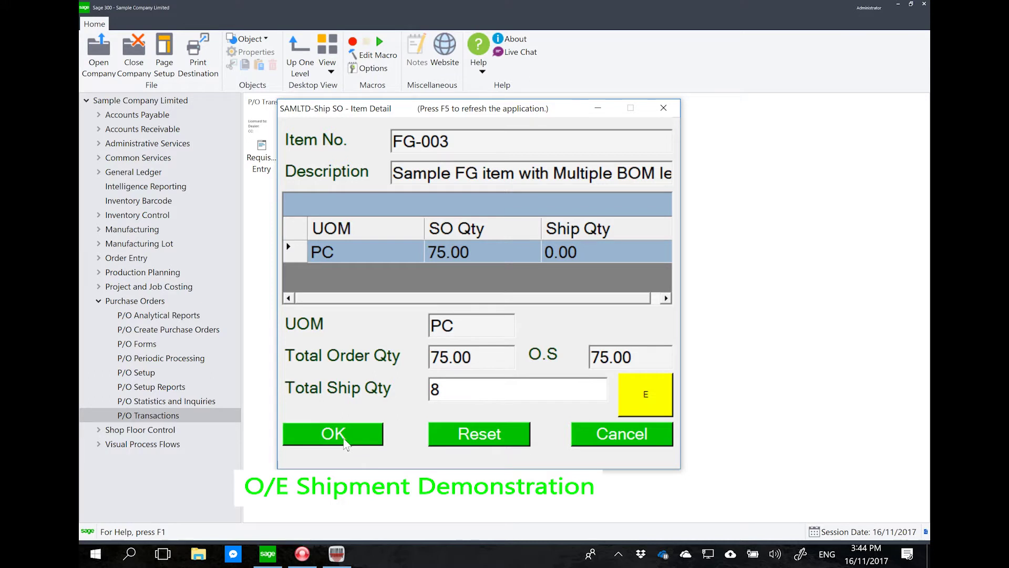
{"action": "left_click", "coordinate": [344, 440]}
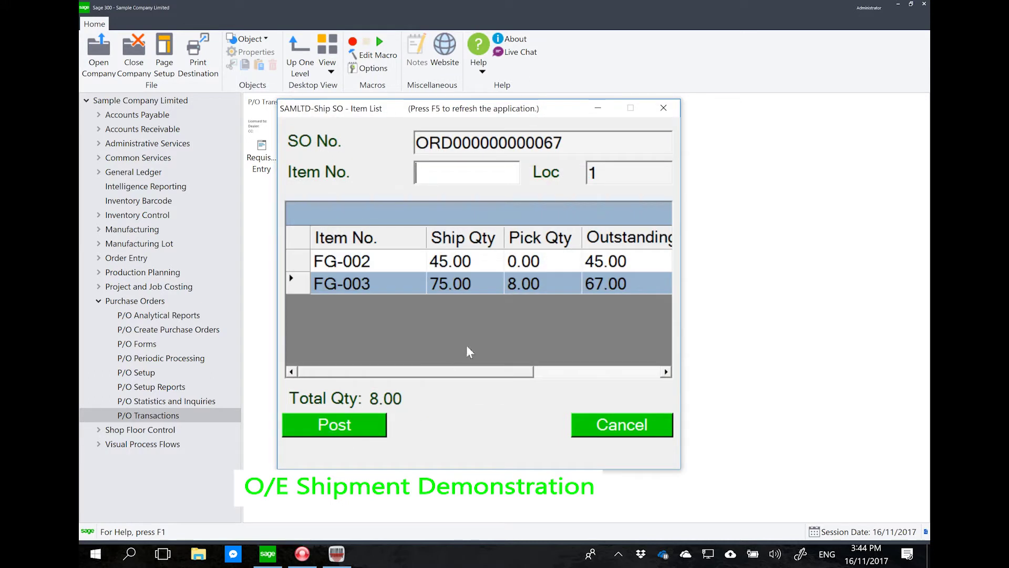
Set the total ship quantity of item FG-002 to 9, accepting stock below zero, and post the shipment
{"action": "type", "text": "fg002"}
{"action": "key", "text": "Return"}
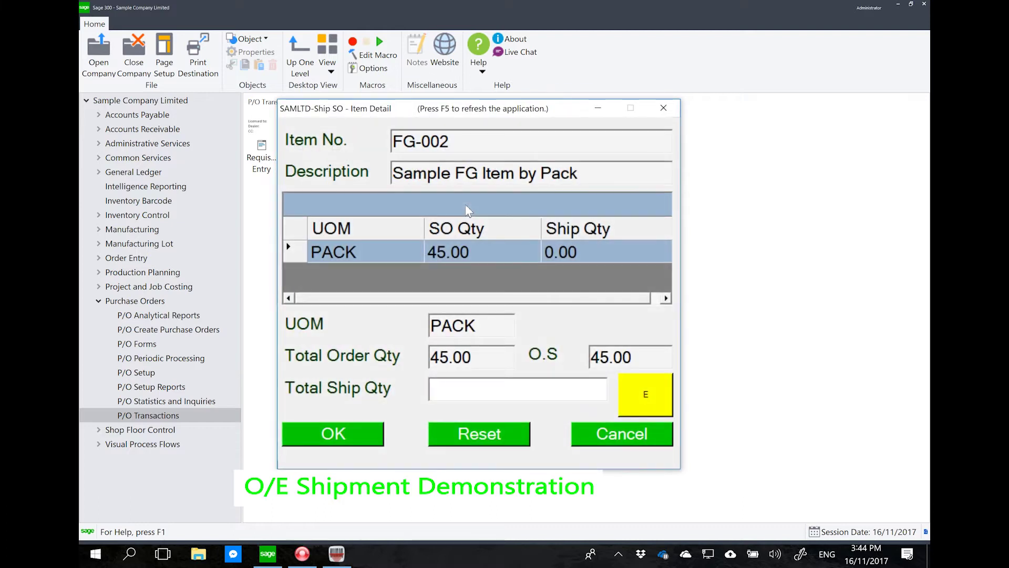
{"action": "type", "text": "9"}
{"action": "key", "text": "Return"}
{"action": "left_click", "coordinate": [350, 432]}
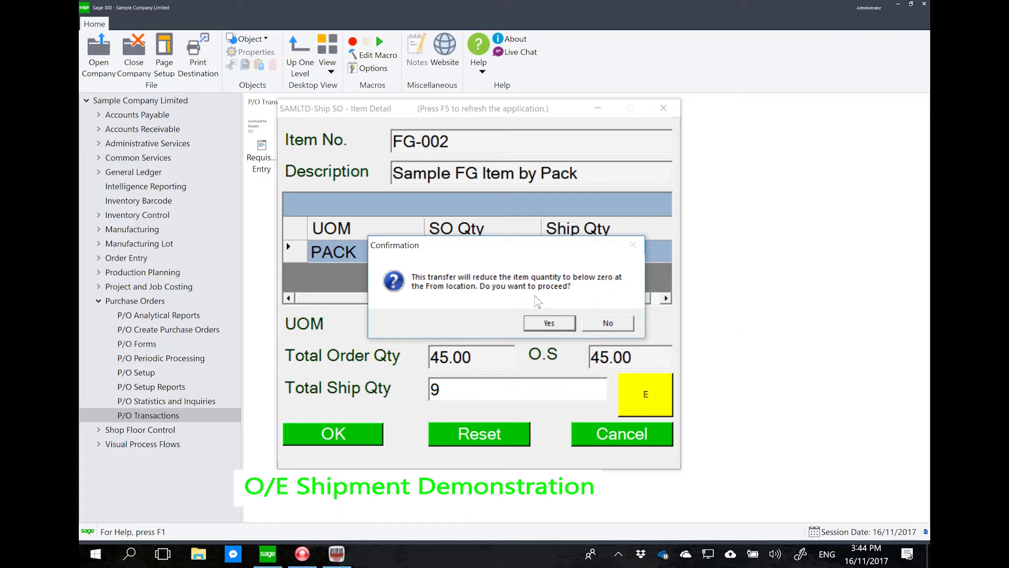
{"action": "left_click", "coordinate": [543, 326]}
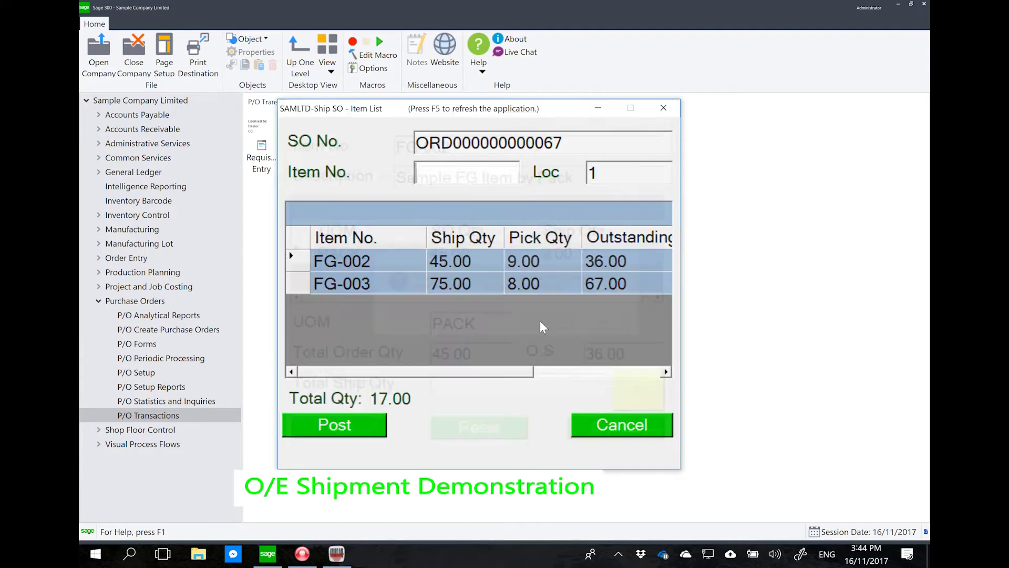
{"action": "left_click", "coordinate": [350, 428]}
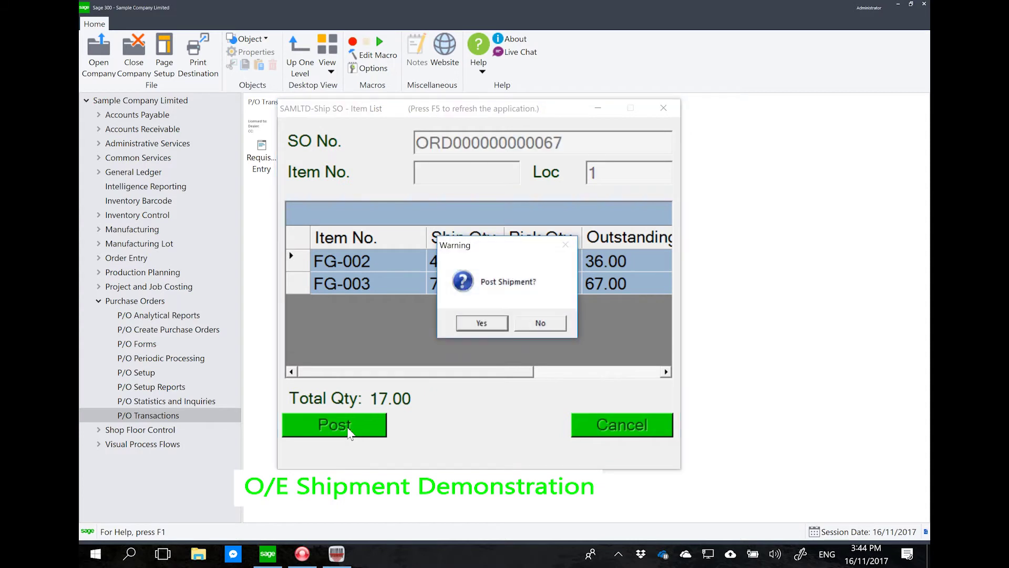
{"action": "left_click", "coordinate": [480, 323]}
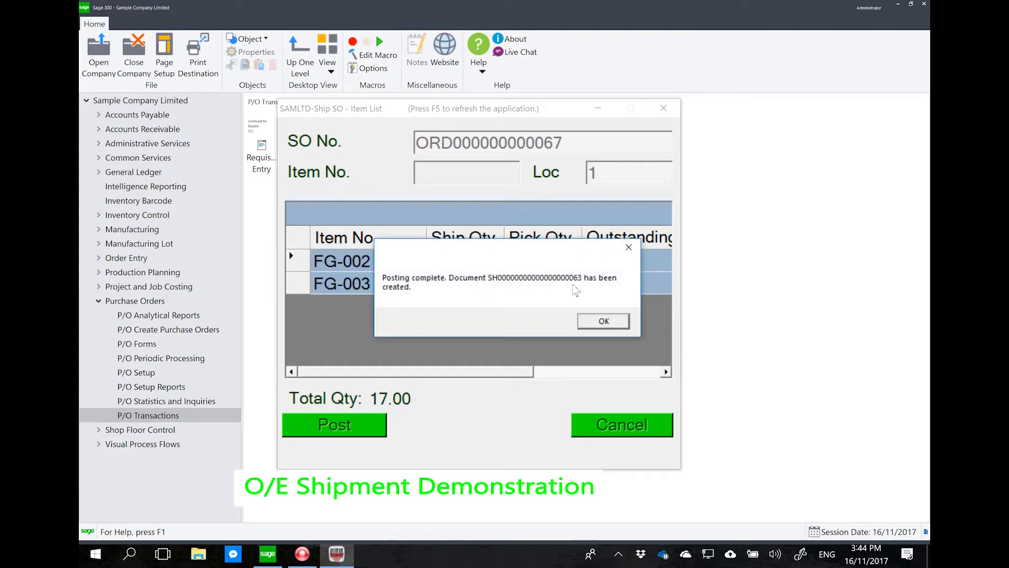
Switch to Sage 300 and examine the shipped quantities of FG-002 and FG-003 on the posted shipment in O/E Shipment Entry
{"action": "left_click", "coordinate": [141, 265]}
{"action": "left_click", "coordinate": [270, 156]}
{"action": "double_click", "coordinate": [271, 155]}
{"action": "double_click", "coordinate": [299, 161]}
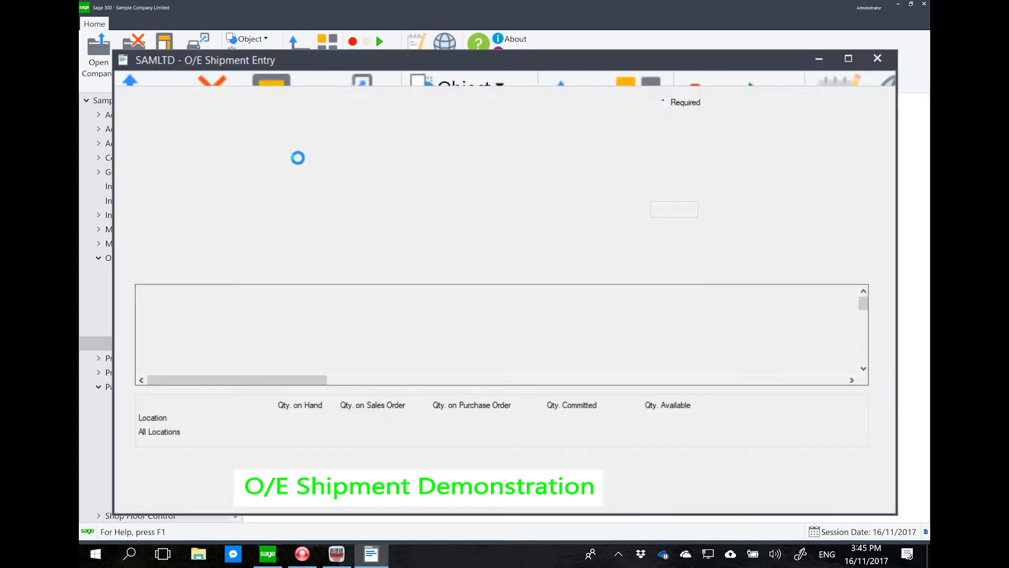
{"action": "left_click", "coordinate": [391, 103]}
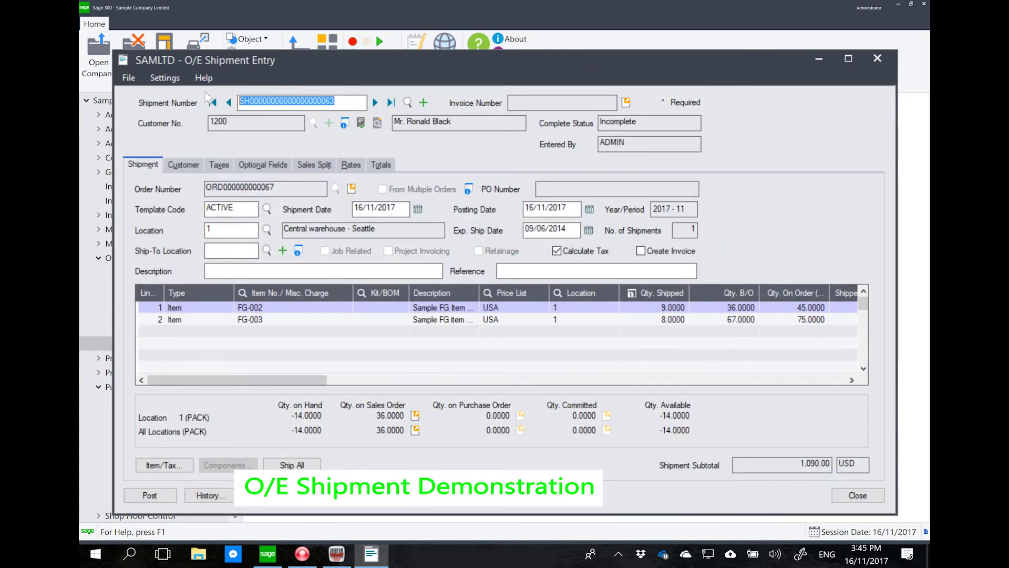
{"action": "left_click", "coordinate": [688, 309]}
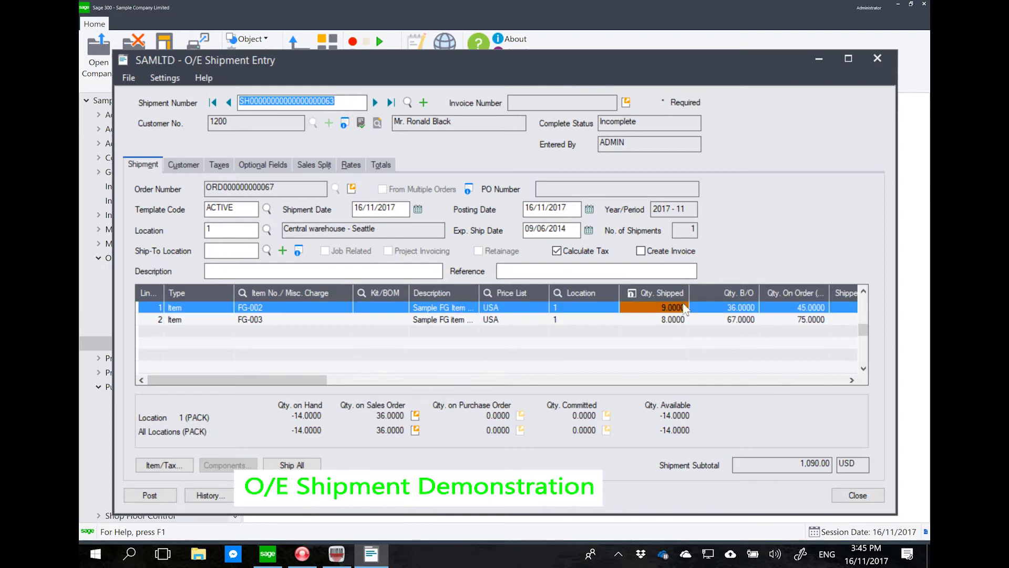
{"action": "left_click", "coordinate": [674, 320]}
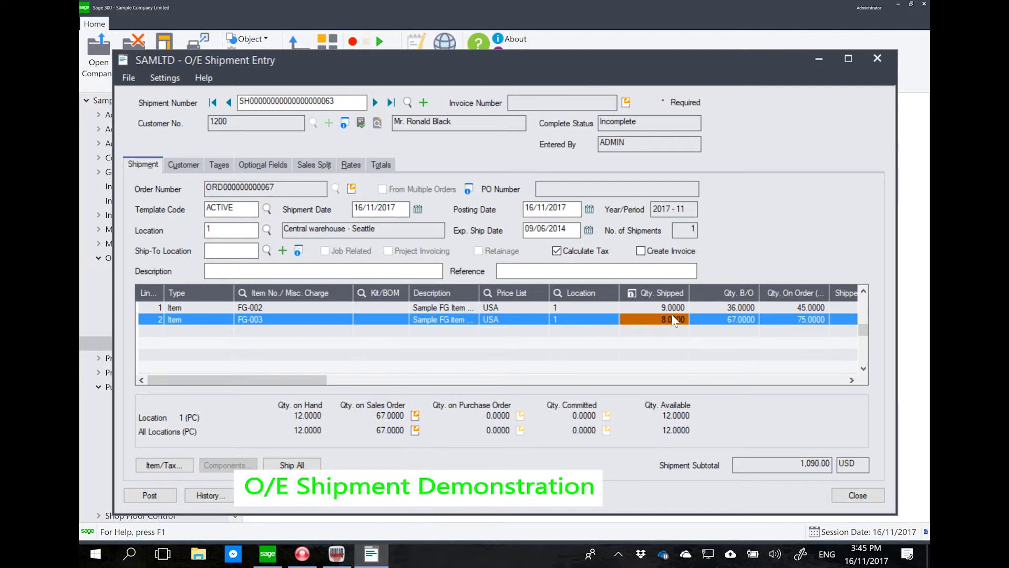
Switch back to the Barcode System, dismiss the posting message and return to the main menu
{"action": "left_click", "coordinate": [337, 556]}
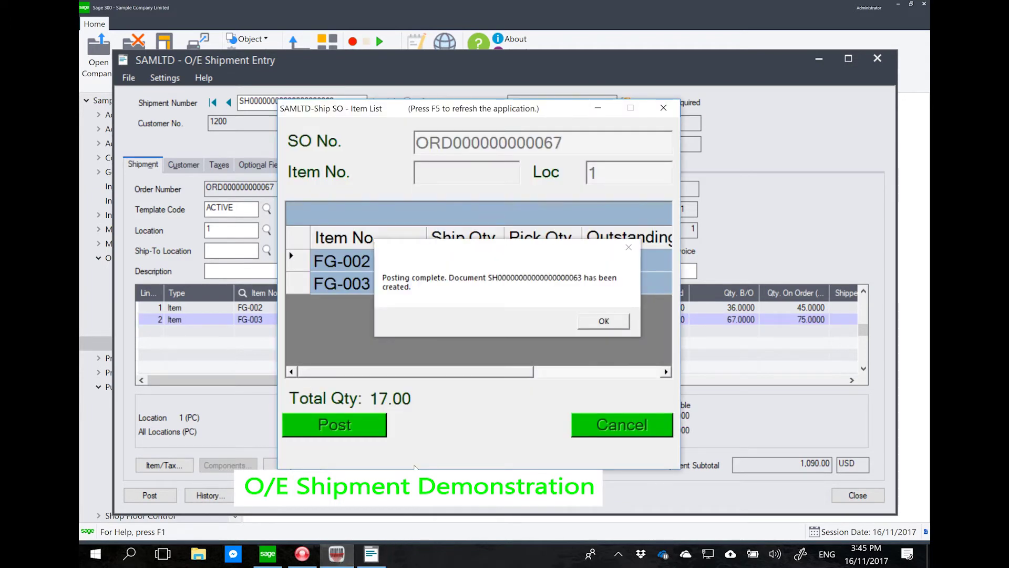
{"action": "left_click", "coordinate": [620, 324]}
{"action": "left_click", "coordinate": [378, 432]}
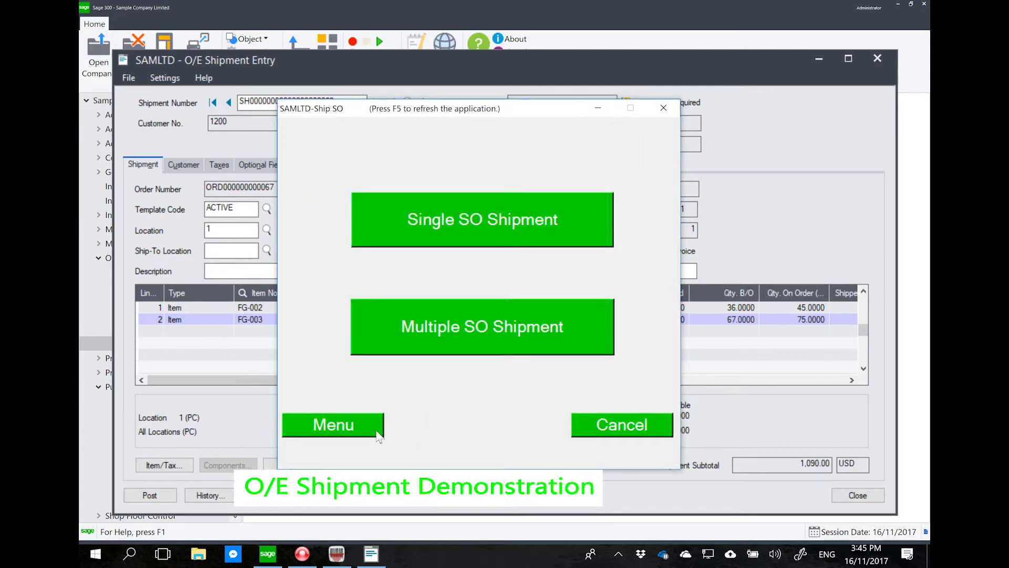
{"action": "left_click", "coordinate": [378, 434]}
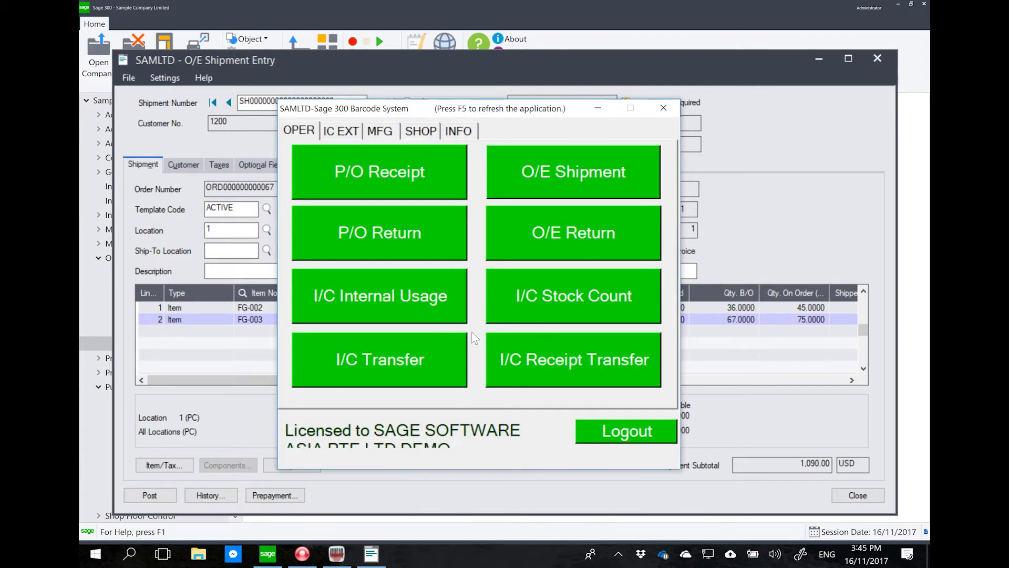
Start an O/E shipment return and load the most recent shipment from the shipment search
{"action": "left_click", "coordinate": [575, 240]}
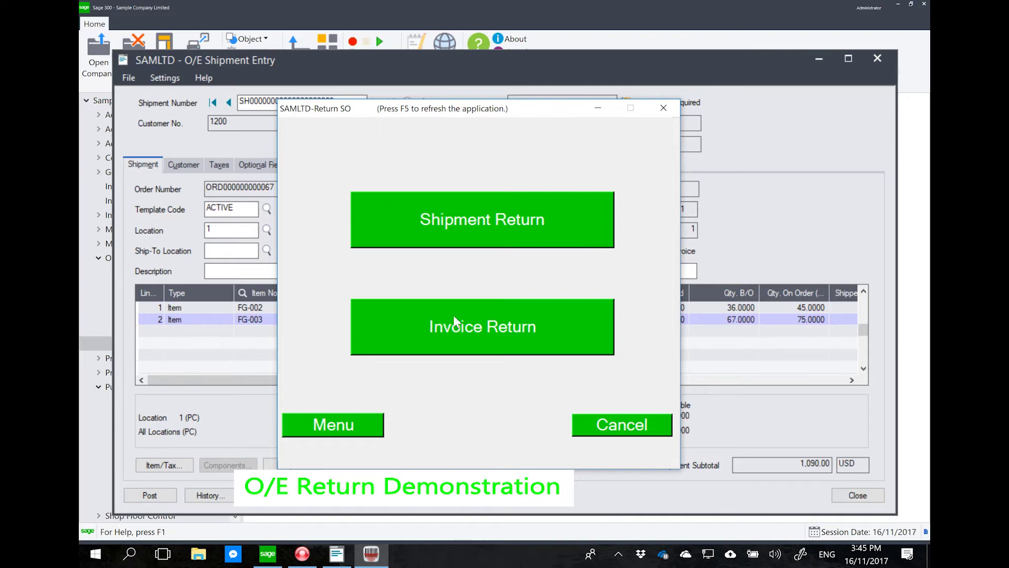
{"action": "left_click", "coordinate": [439, 228]}
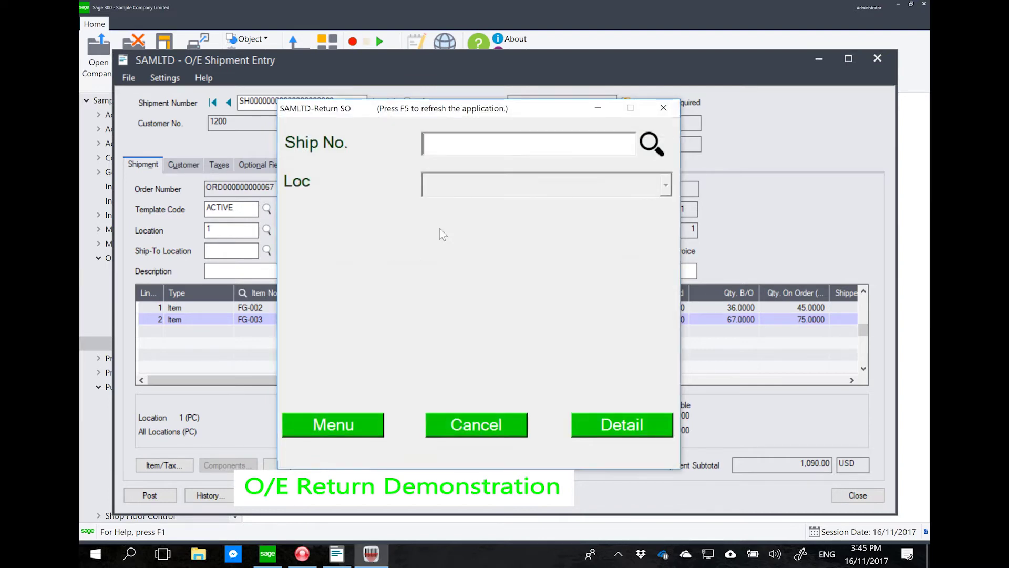
{"action": "left_click", "coordinate": [651, 143]}
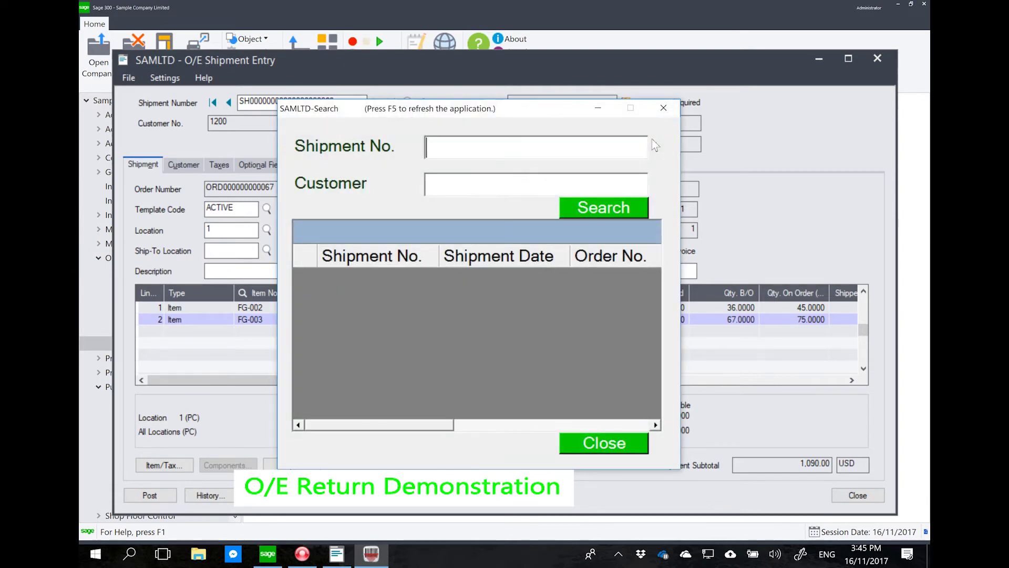
{"action": "left_click", "coordinate": [604, 208]}
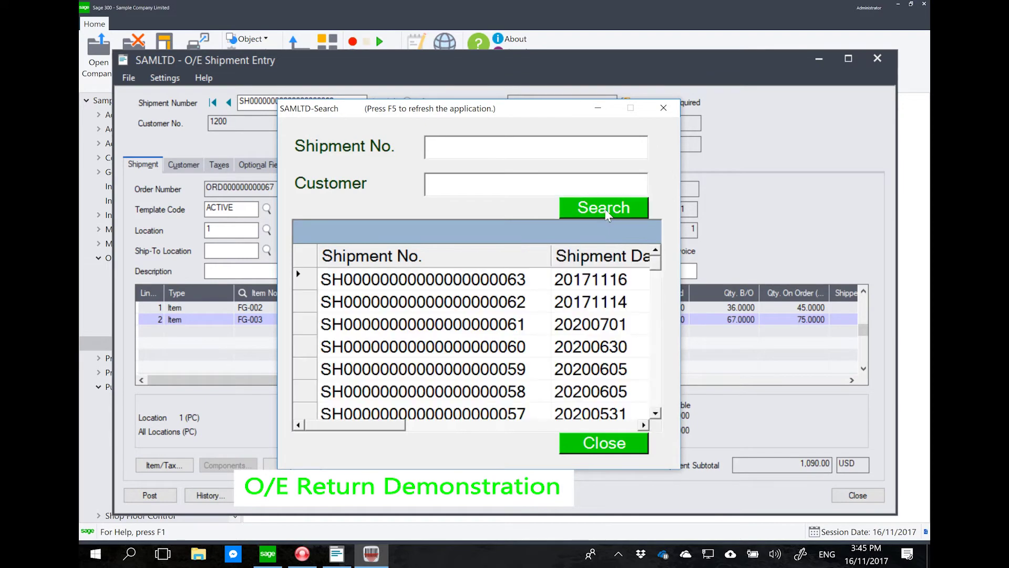
{"action": "double_click", "coordinate": [446, 280]}
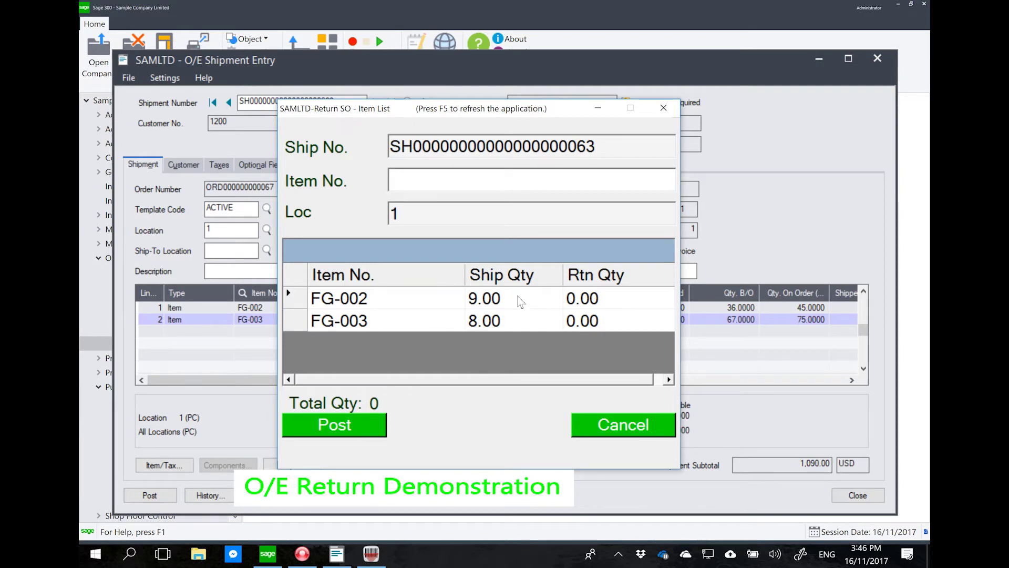
Set the return quantity of item FG-002 to 2 on the shipment return
{"action": "double_click", "coordinate": [297, 298]}
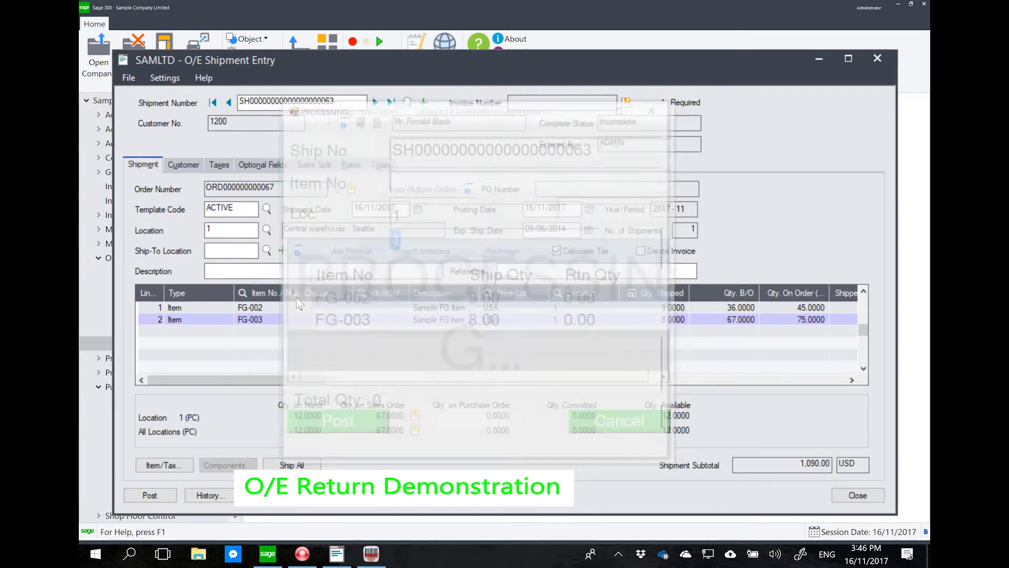
{"action": "type", "text": "2"}
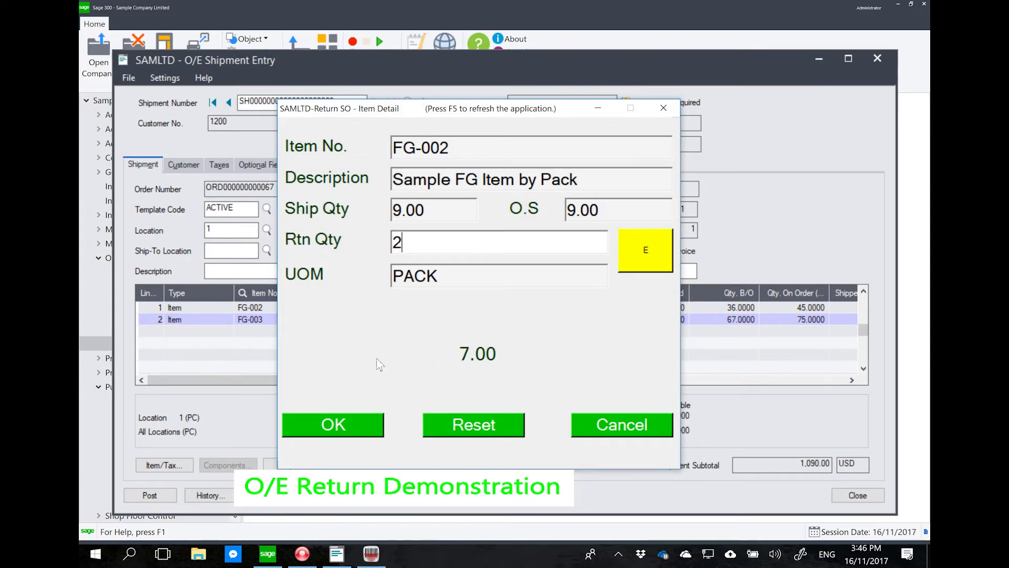
{"action": "left_click", "coordinate": [347, 423]}
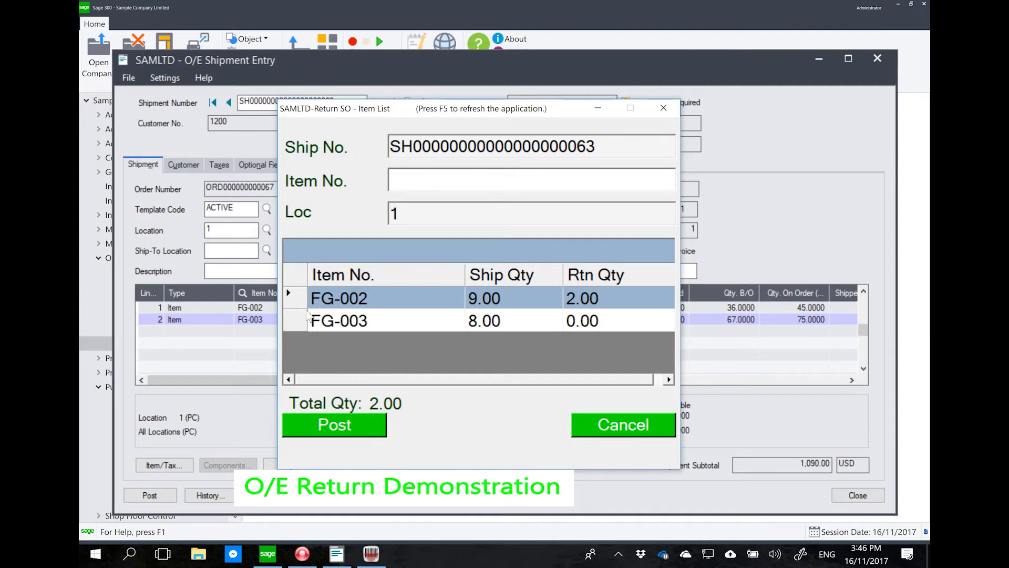
Set the return quantity of item FG-003 to 1 and post the shipment return
{"action": "double_click", "coordinate": [294, 320]}
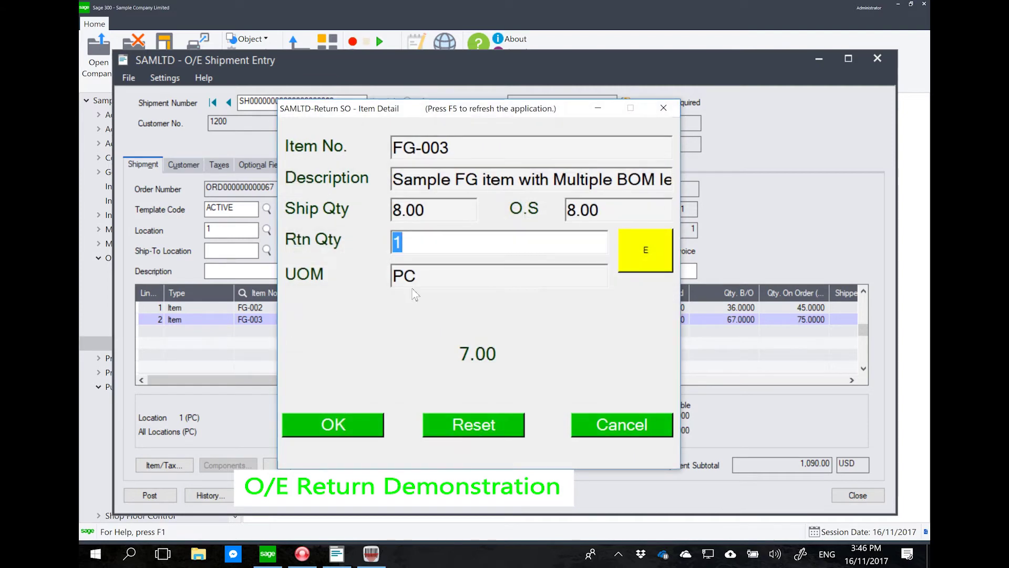
{"action": "left_click", "coordinate": [376, 420]}
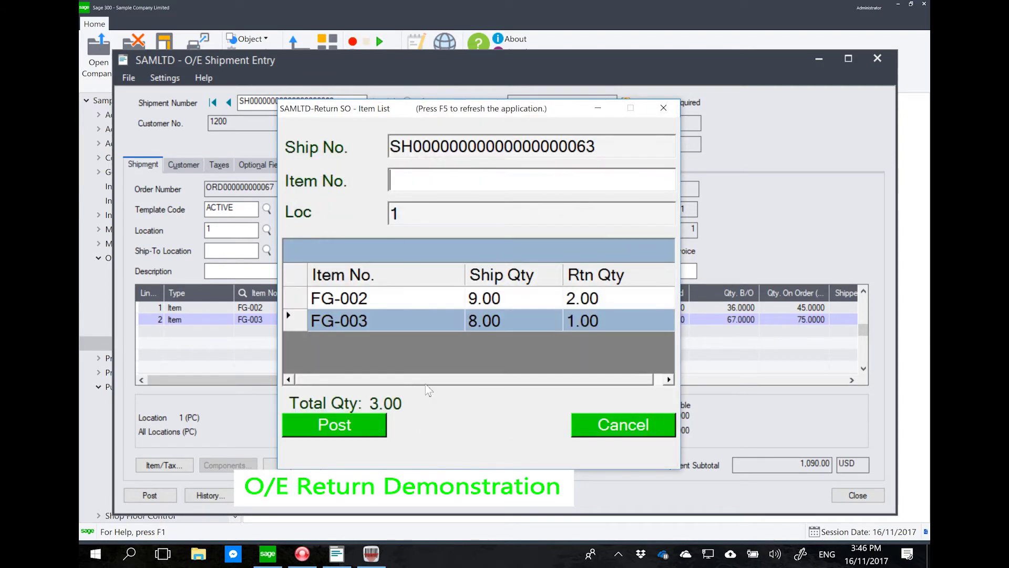
{"action": "left_click", "coordinate": [347, 419]}
{"action": "left_click", "coordinate": [474, 320]}
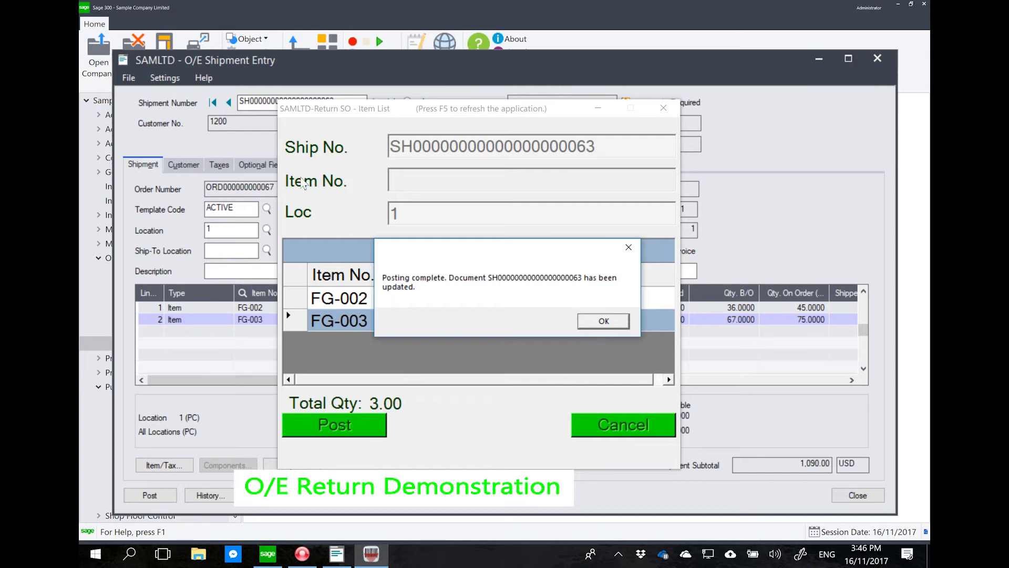
Switch to Sage 300 and check the returned shipment in O/E Shipment Entry
{"action": "key", "text": "Return"}
{"action": "left_click", "coordinate": [226, 103]}
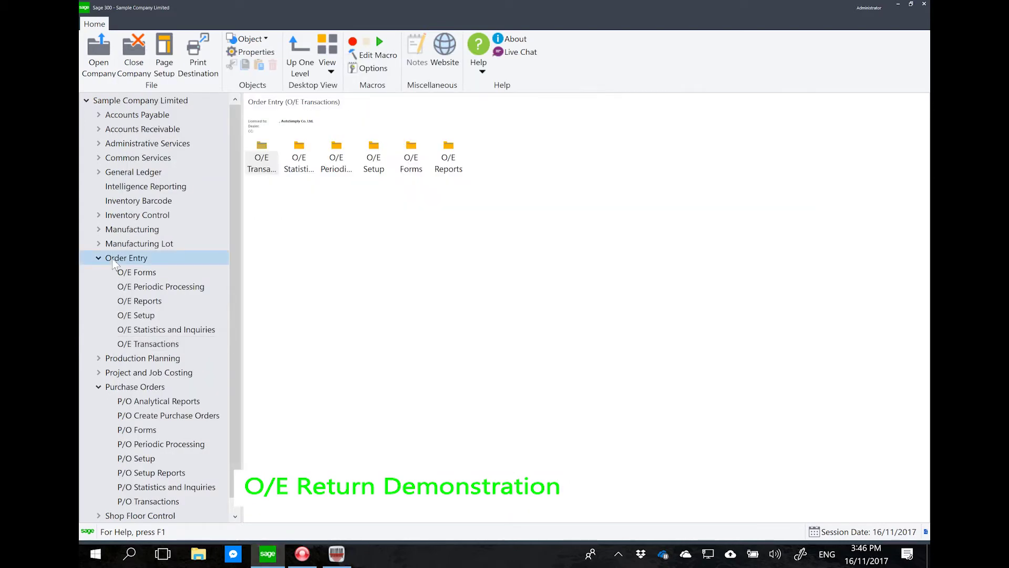
Create an O/E invoice from the shipment dated 16/11/2017 and post it without printing
{"action": "double_click", "coordinate": [263, 160]}
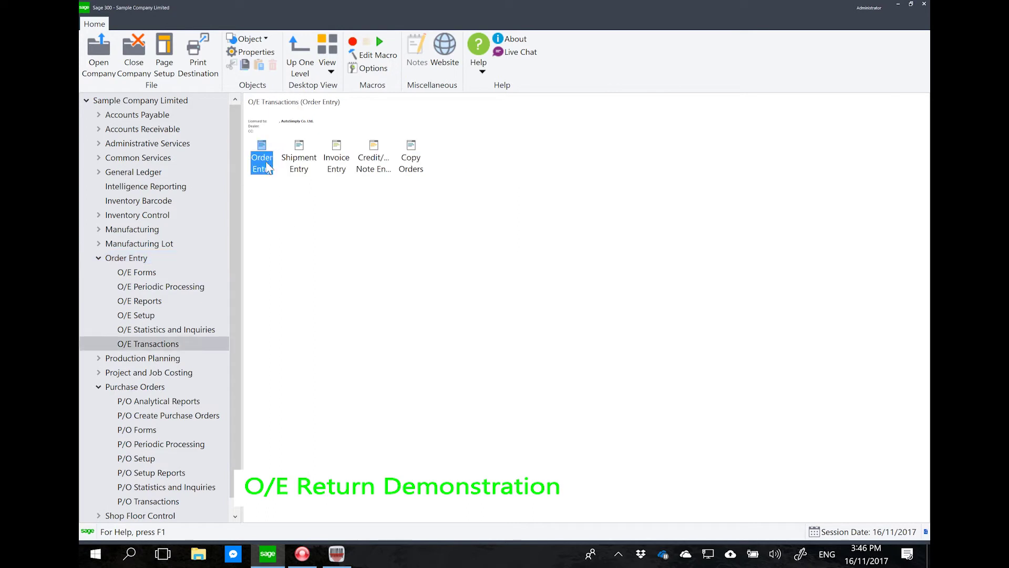
{"action": "double_click", "coordinate": [342, 168]}
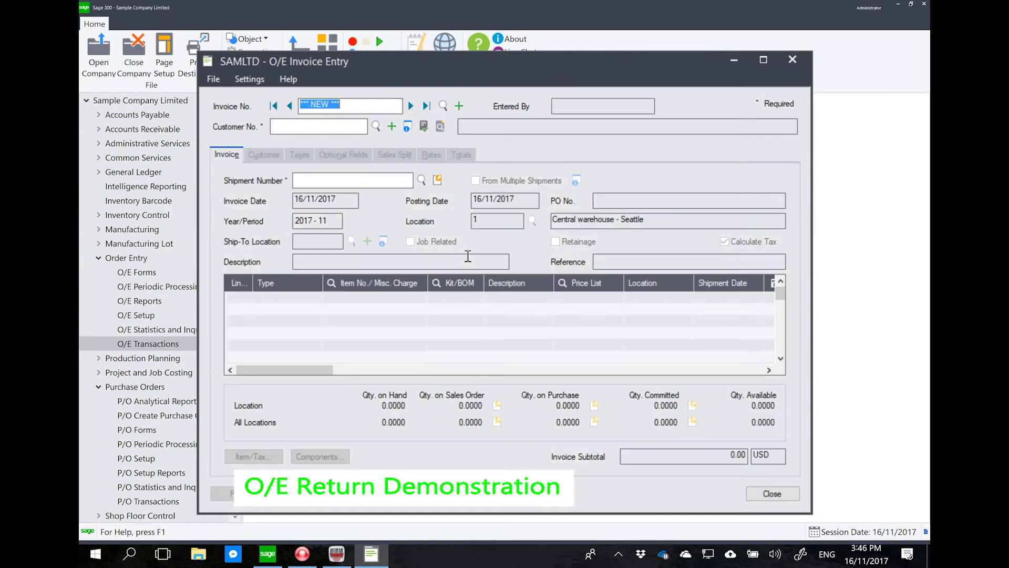
{"action": "left_click", "coordinate": [422, 181]}
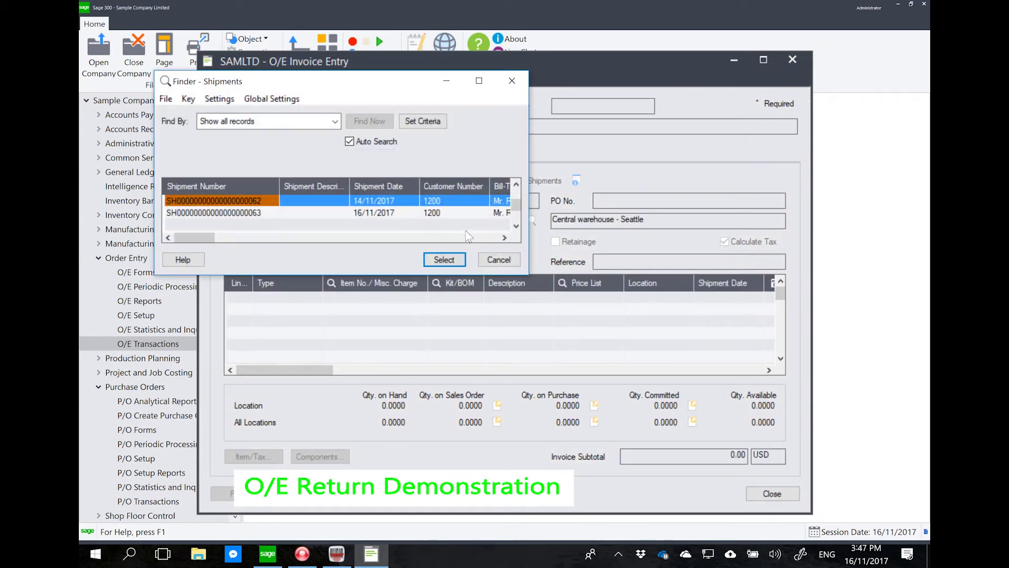
{"action": "double_click", "coordinate": [315, 211]}
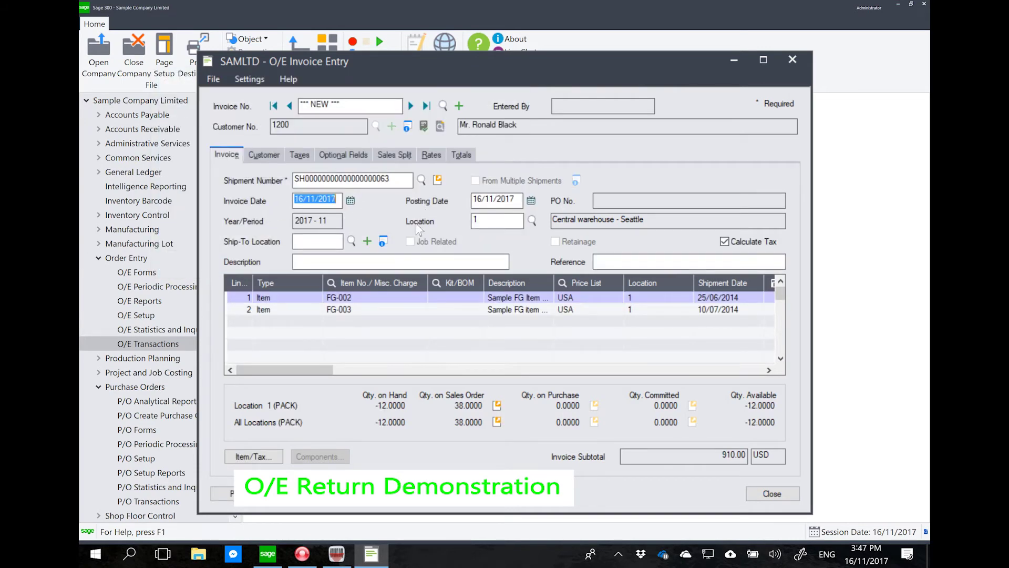
{"action": "left_click", "coordinate": [223, 493]}
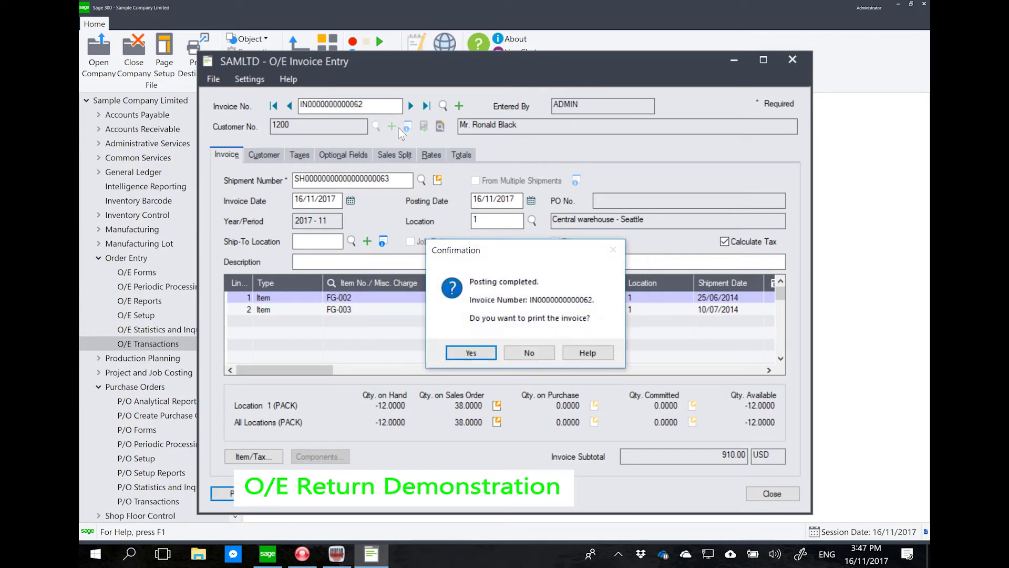
{"action": "left_click", "coordinate": [530, 353]}
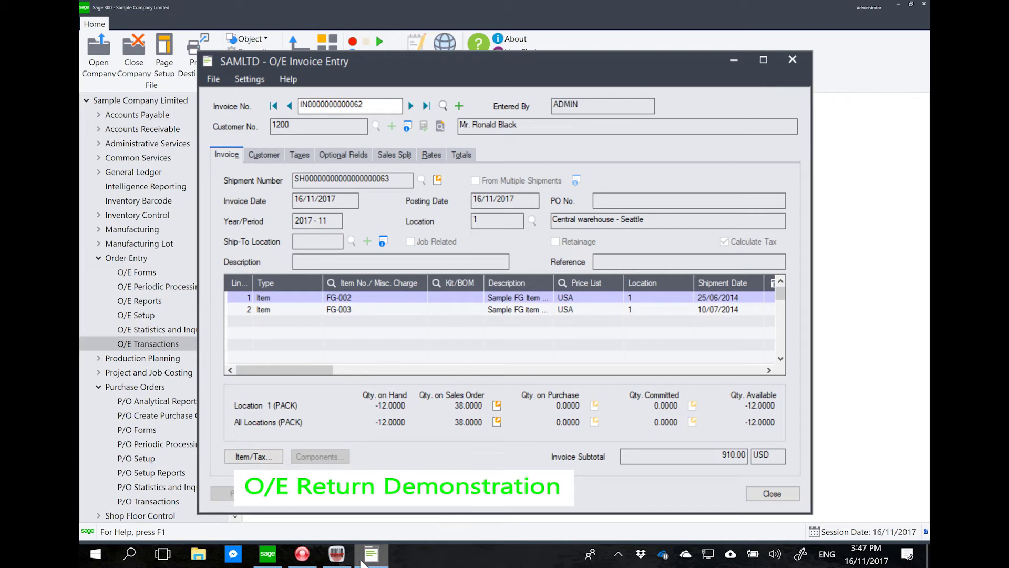
Switch back to the Barcode System, dismiss the posting message and go back to the O/E return type selection
{"action": "mouse_move", "coordinate": [337, 556]}
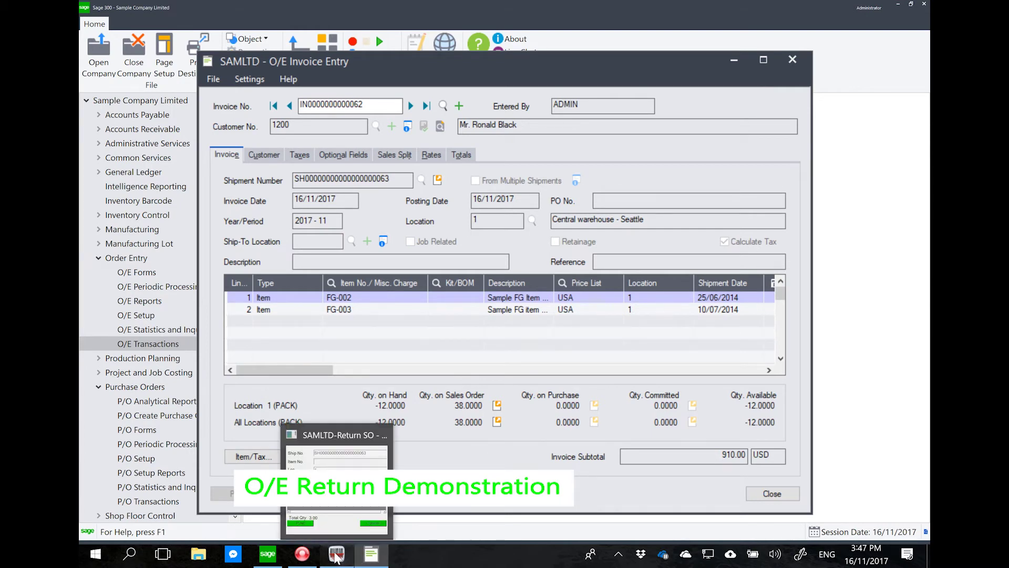
{"action": "left_click", "coordinate": [336, 556]}
{"action": "left_click", "coordinate": [603, 321]}
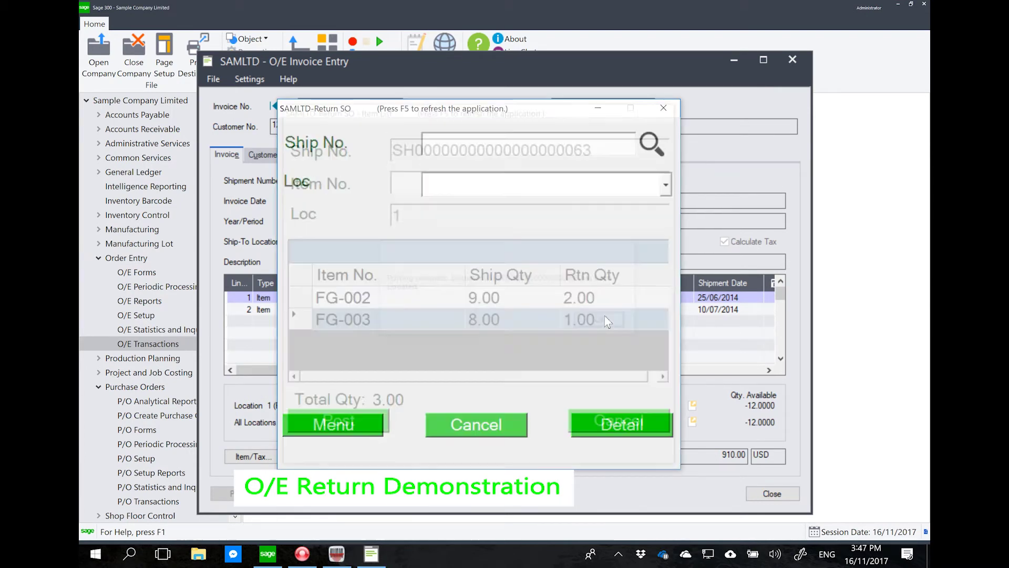
{"action": "left_click", "coordinate": [367, 418]}
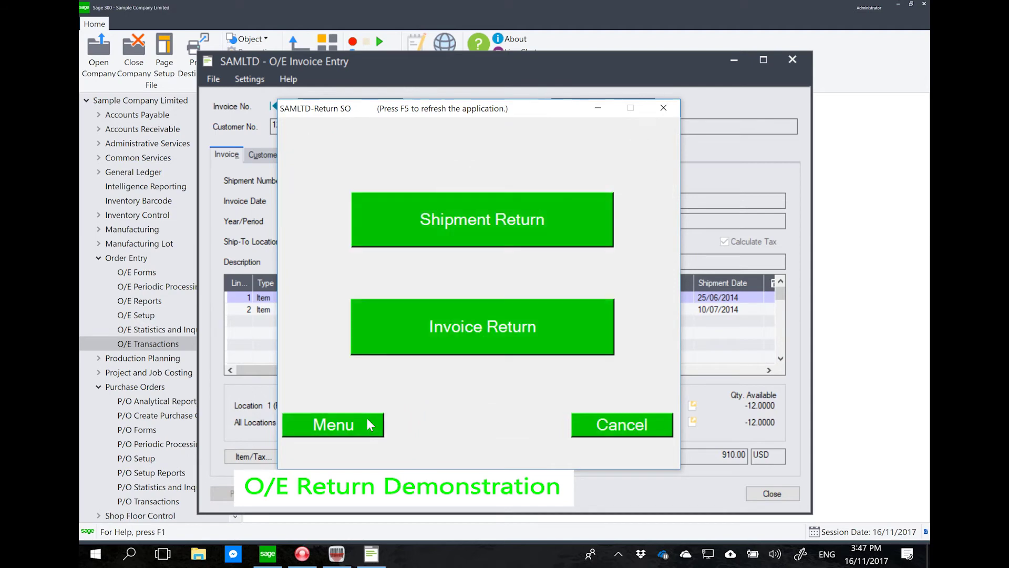
Start an invoice return and load the newly posted invoice from the invoice search
{"action": "left_click", "coordinate": [442, 341]}
{"action": "left_click", "coordinate": [652, 146]}
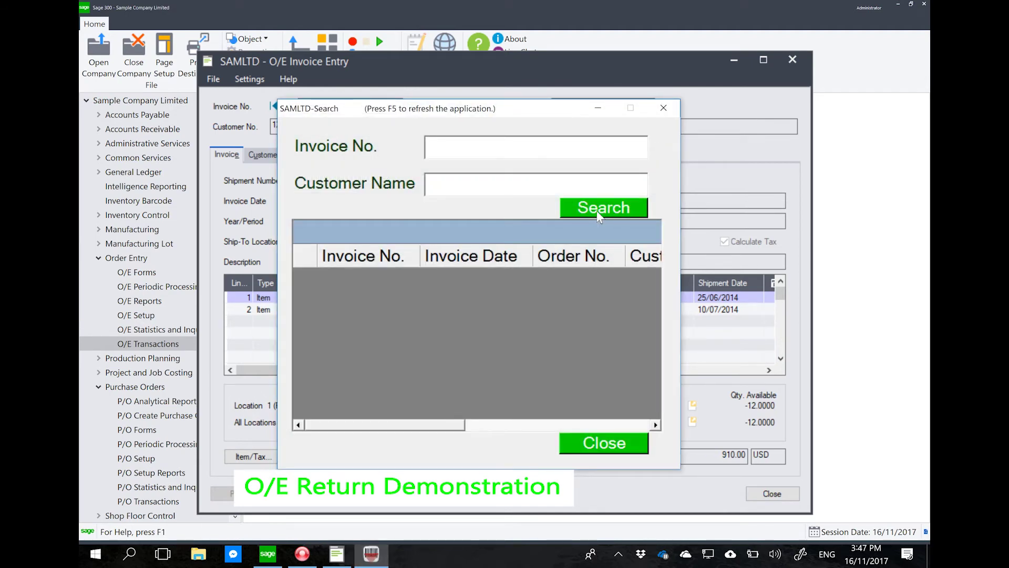
{"action": "left_click", "coordinate": [597, 210]}
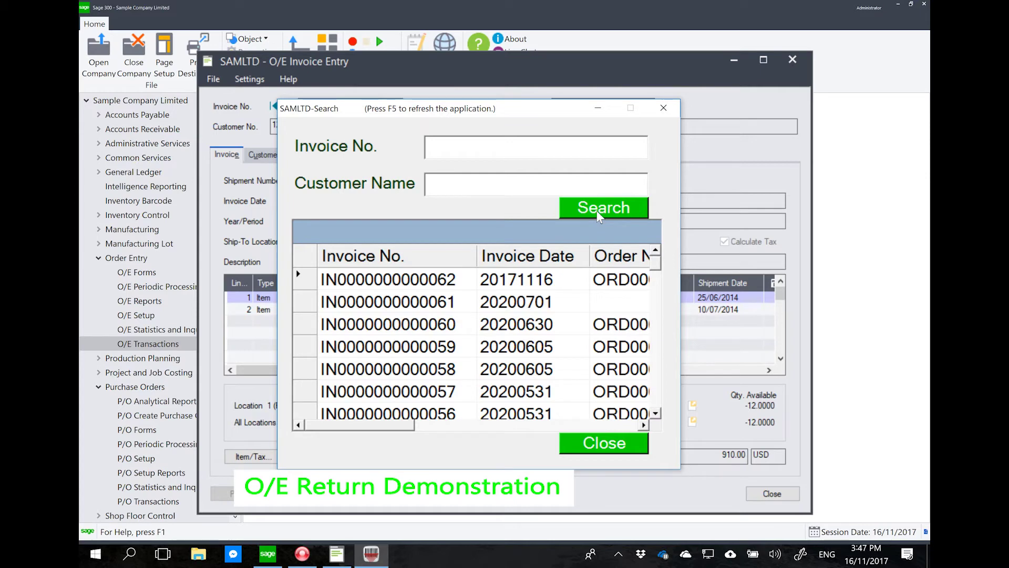
{"action": "double_click", "coordinate": [450, 285]}
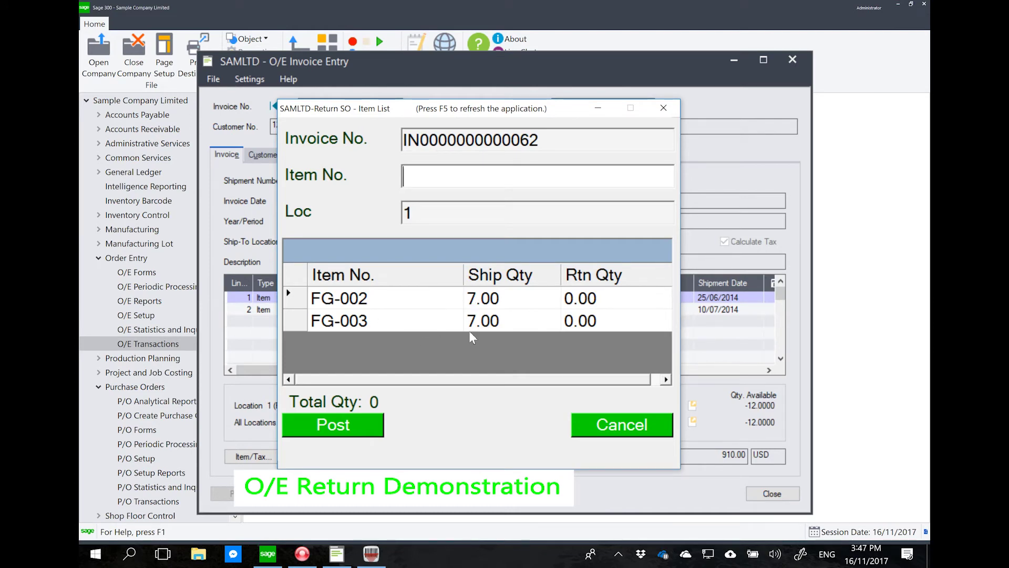
Set the return quantity of item FG-002 to 2 on the invoice return
{"action": "left_click", "coordinate": [313, 298]}
{"action": "double_click", "coordinate": [311, 297]}
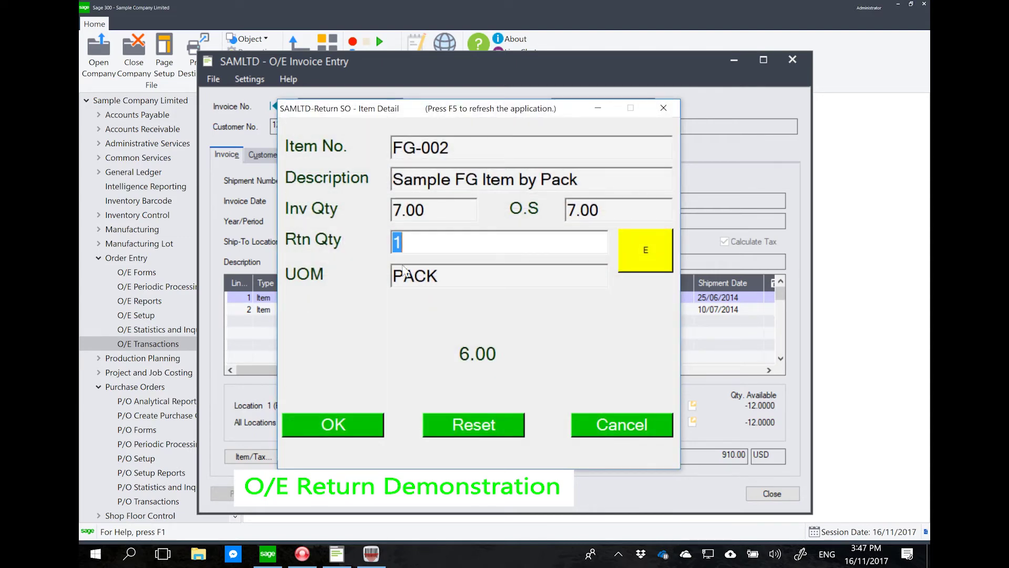
{"action": "type", "text": "2"}
{"action": "left_click", "coordinate": [356, 423]}
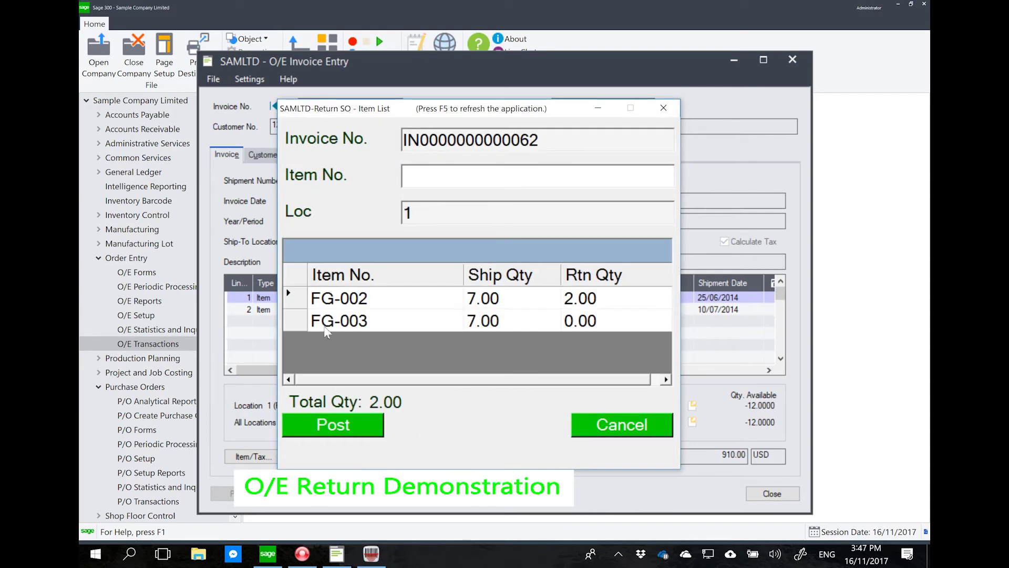
Set the return quantity of item FG-003 to 3, post the invoice return and dismiss the posting message
{"action": "left_click", "coordinate": [305, 322]}
{"action": "double_click", "coordinate": [304, 323]}
{"action": "type", "text": "3"}
{"action": "left_click", "coordinate": [305, 424]}
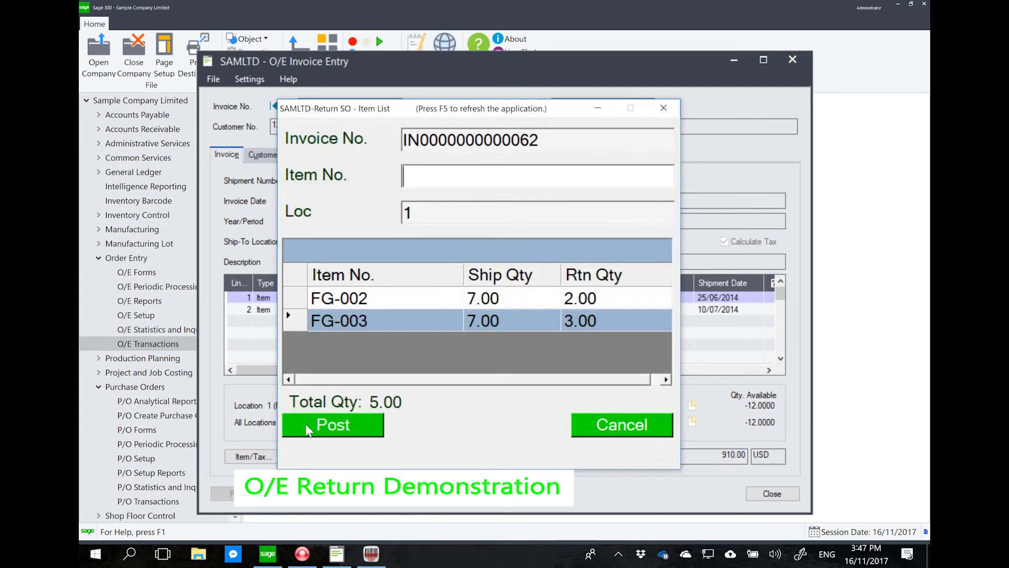
{"action": "left_click", "coordinate": [335, 435]}
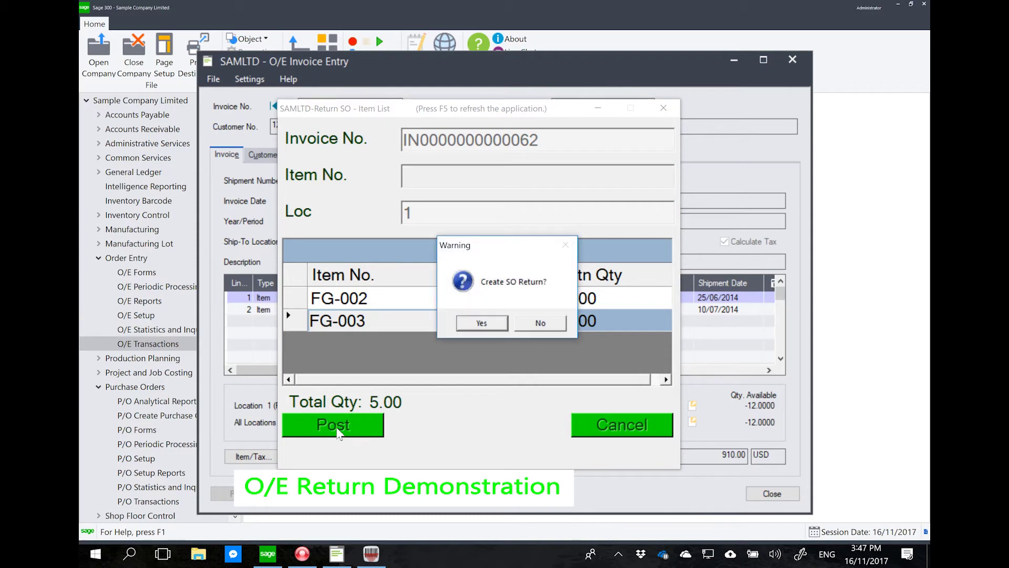
{"action": "left_click", "coordinate": [476, 322]}
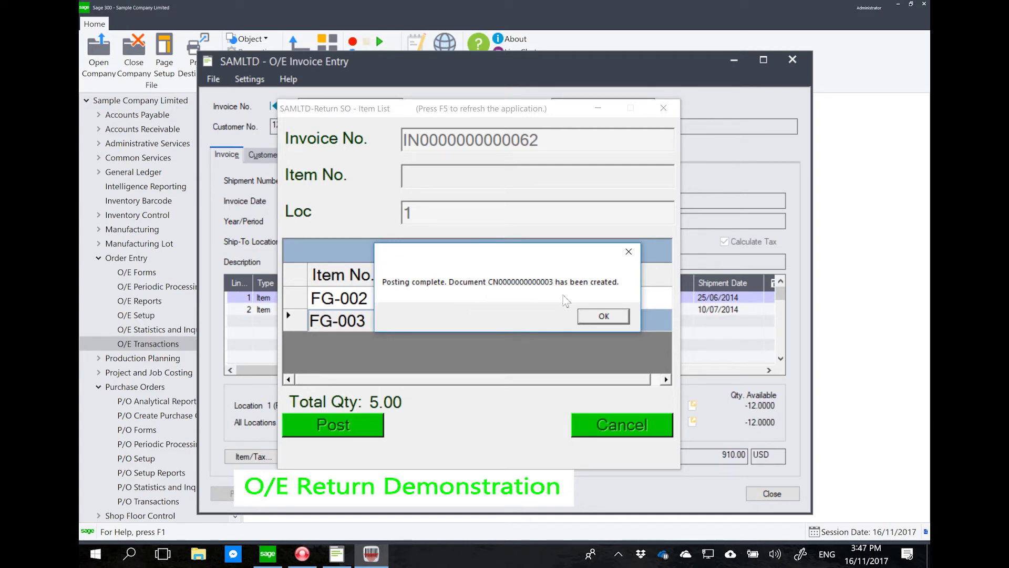
{"action": "left_click", "coordinate": [591, 317]}
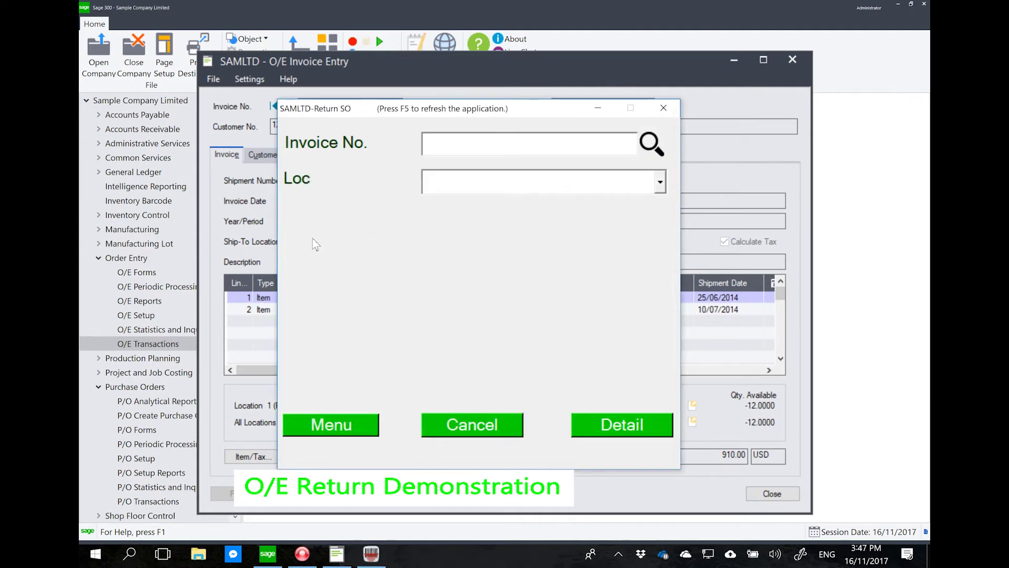
Switch to Sage 300 and examine the item lines of the latest credit note in O/E Credit/Debit Note Entry
{"action": "left_click", "coordinate": [139, 263]}
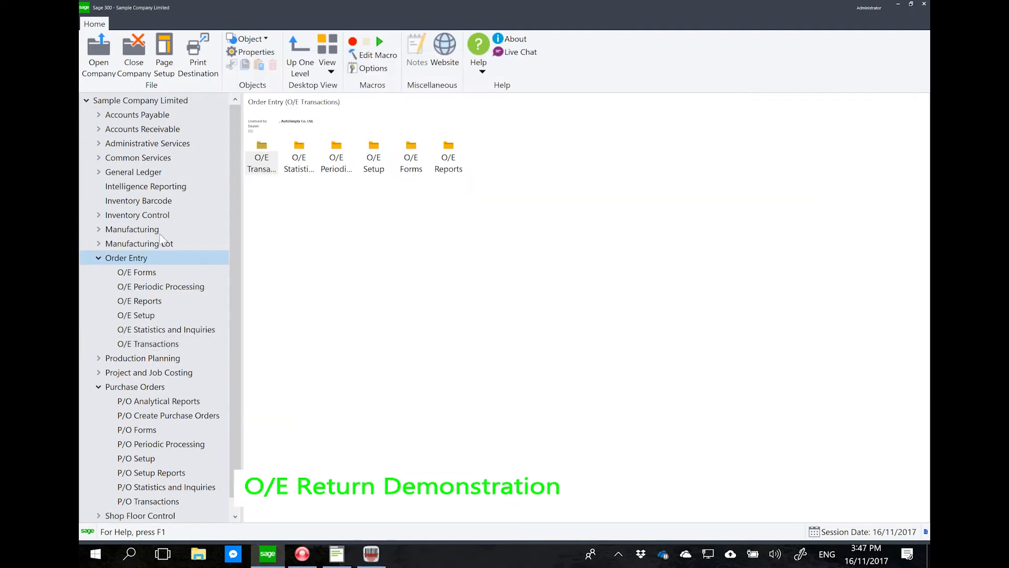
{"action": "double_click", "coordinate": [266, 158]}
{"action": "double_click", "coordinate": [385, 164]}
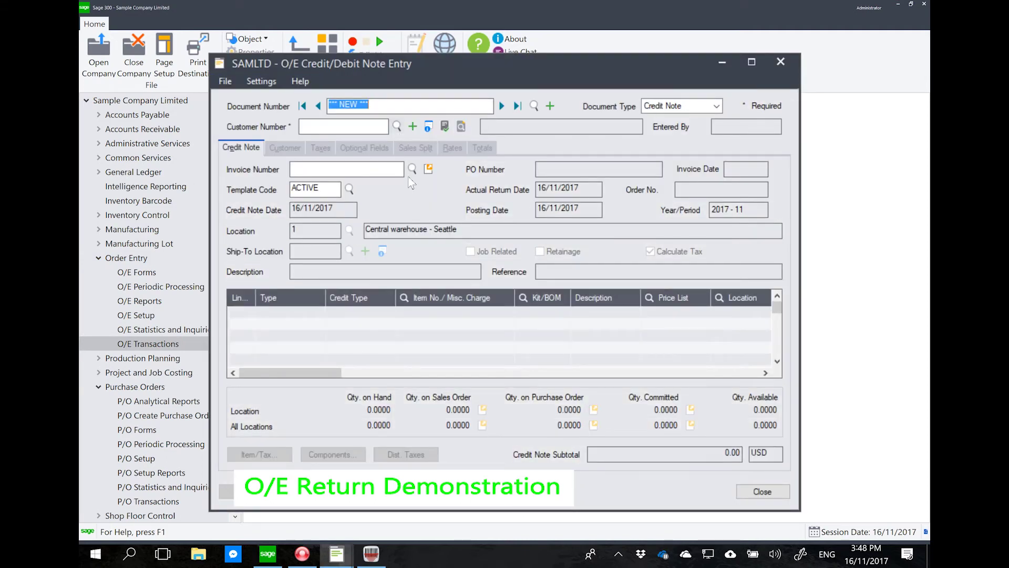
{"action": "left_click", "coordinate": [518, 105]}
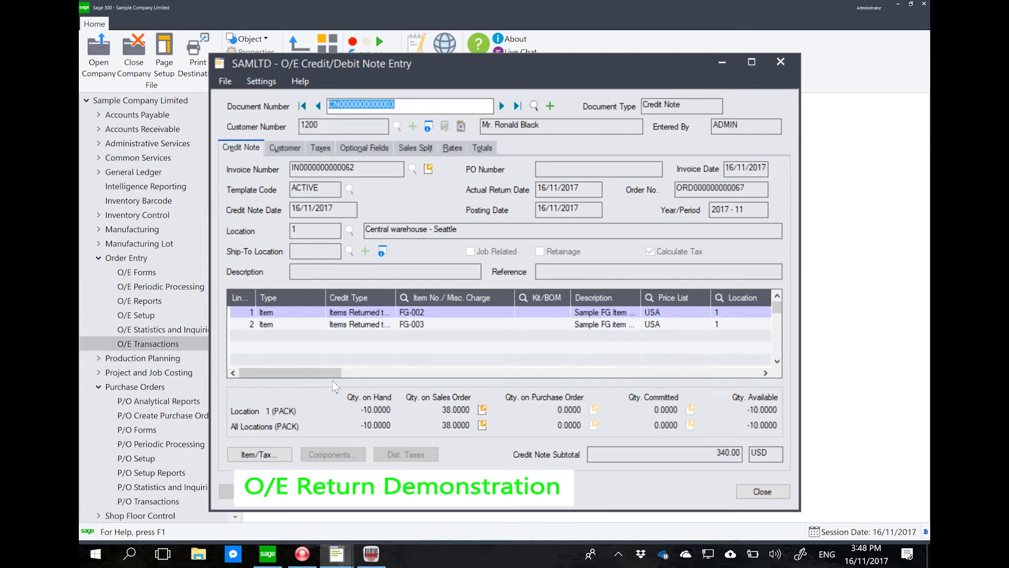
{"action": "left_click_drag", "start_coordinate": [332, 372], "coordinate": [363, 372]}
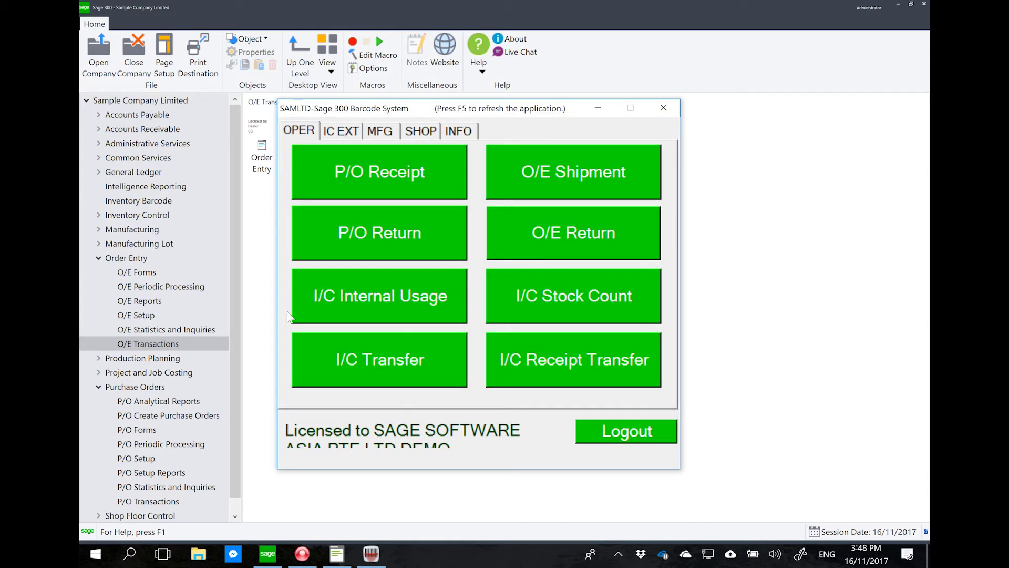
Start an I/C internal usage for location 1 and category A1 with description "scrap", and enter the name of the person using the items
{"action": "left_click", "coordinate": [406, 299]}
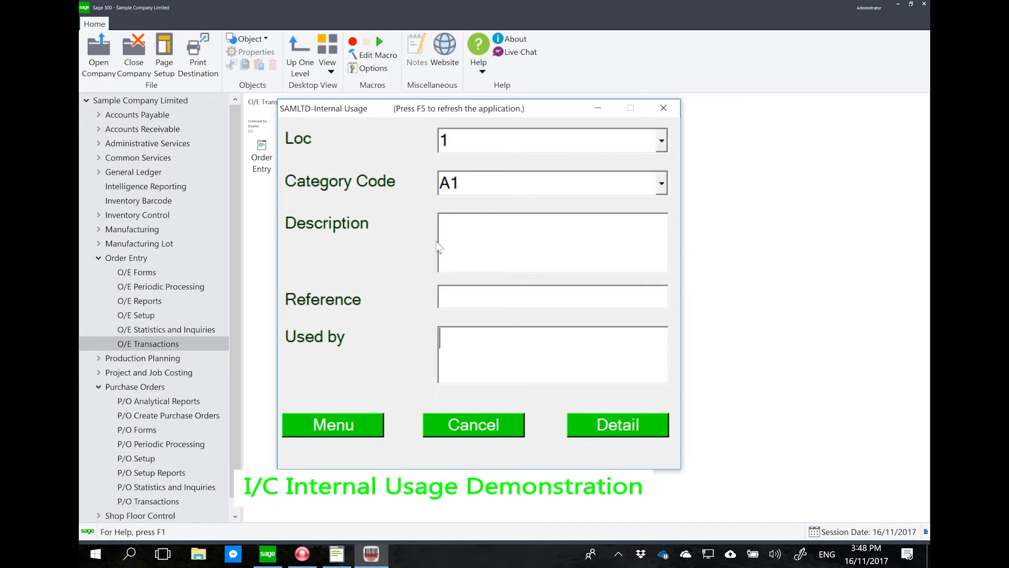
{"action": "left_click", "coordinate": [665, 146]}
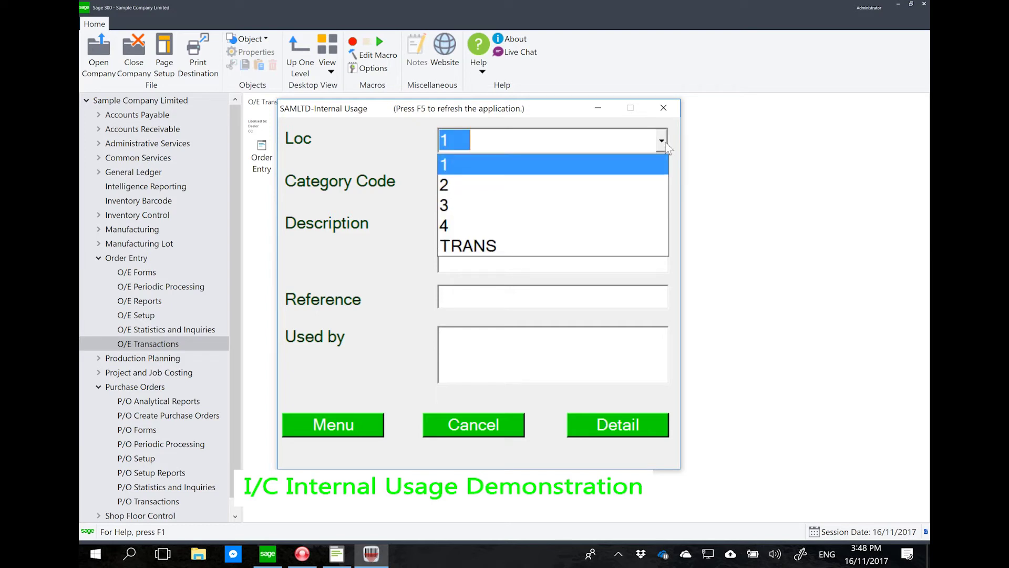
{"action": "left_click", "coordinate": [663, 142]}
{"action": "left_click", "coordinate": [661, 185]}
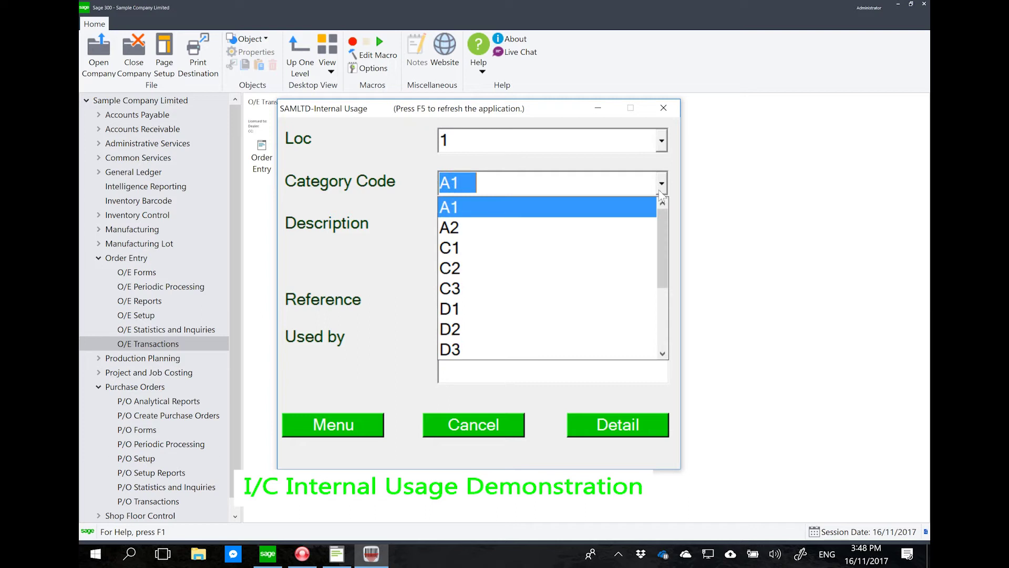
{"action": "left_click", "coordinate": [659, 190]}
{"action": "left_click", "coordinate": [531, 249]}
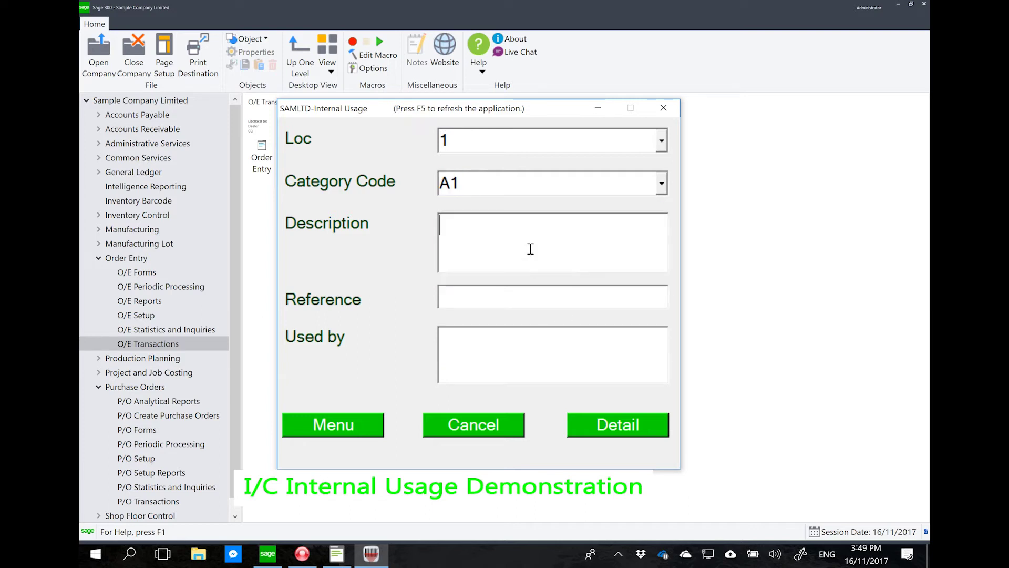
{"action": "type", "text": "scrap"}
{"action": "left_click", "coordinate": [482, 347]}
{"action": "type", "text": "terence"}
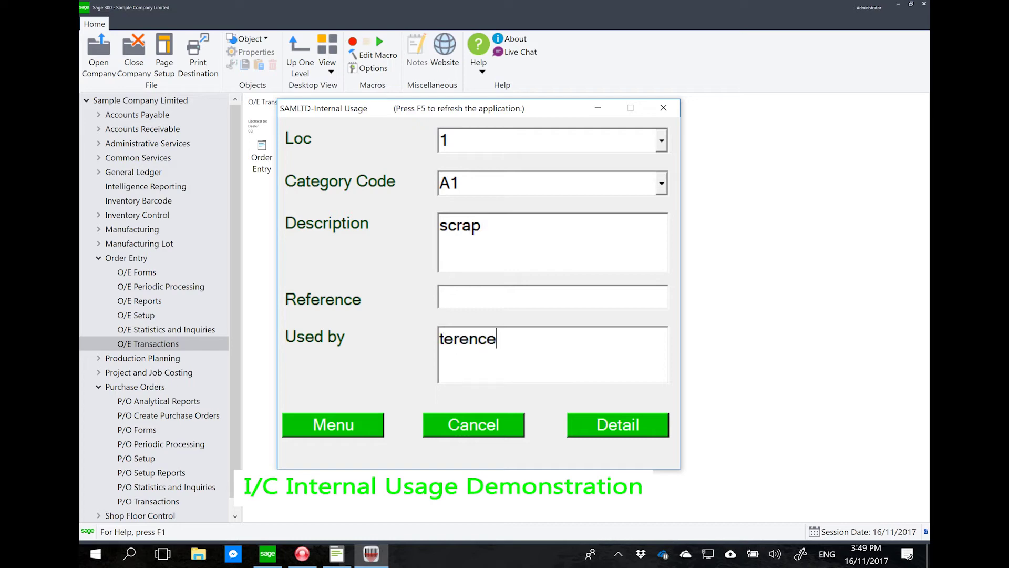
Add item A1-103/0 from the item search to the internal usage with a used quantity of 3
{"action": "left_click", "coordinate": [610, 427]}
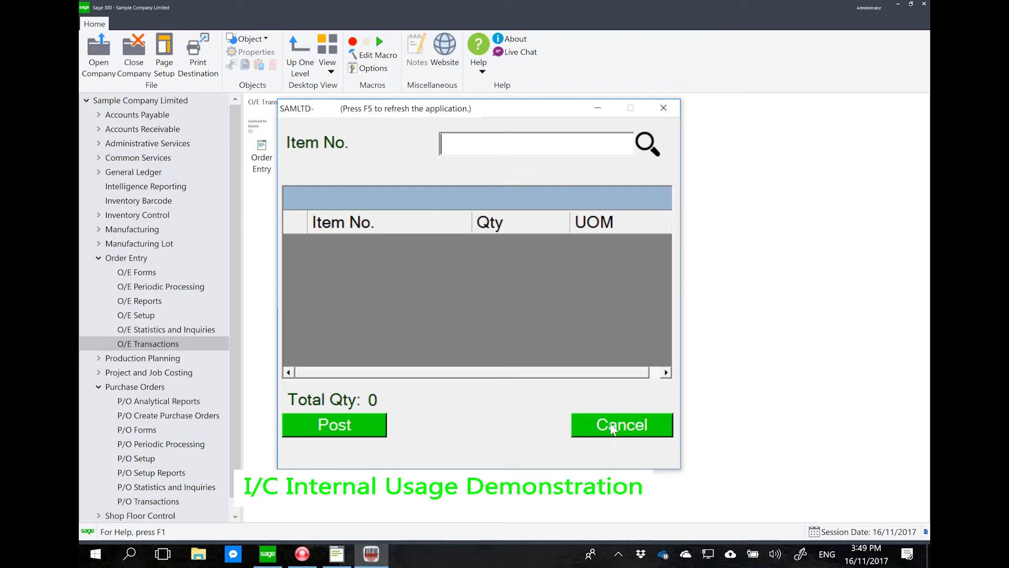
{"action": "left_click", "coordinate": [648, 143]}
{"action": "left_click", "coordinate": [603, 207]}
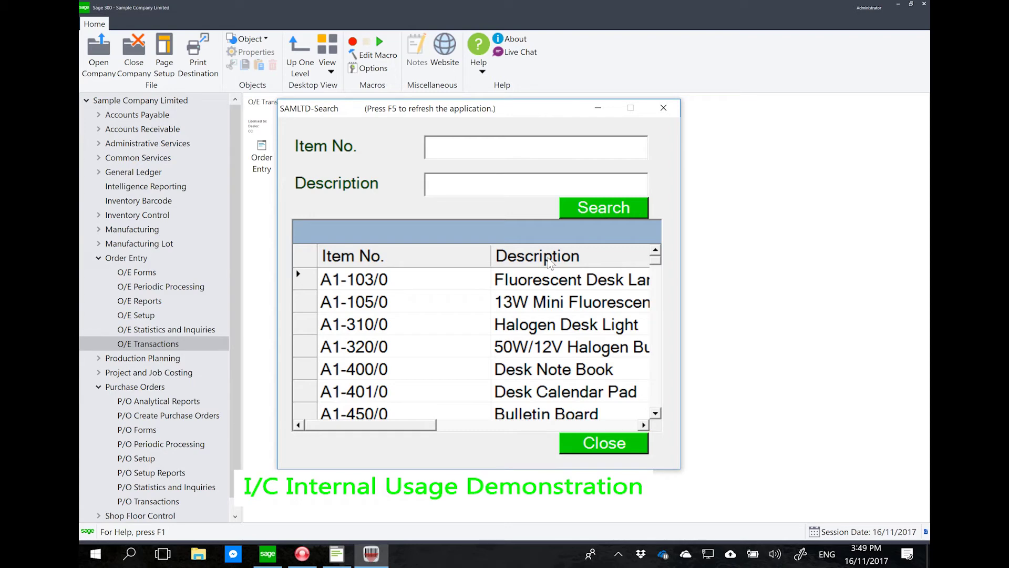
{"action": "double_click", "coordinate": [499, 286]}
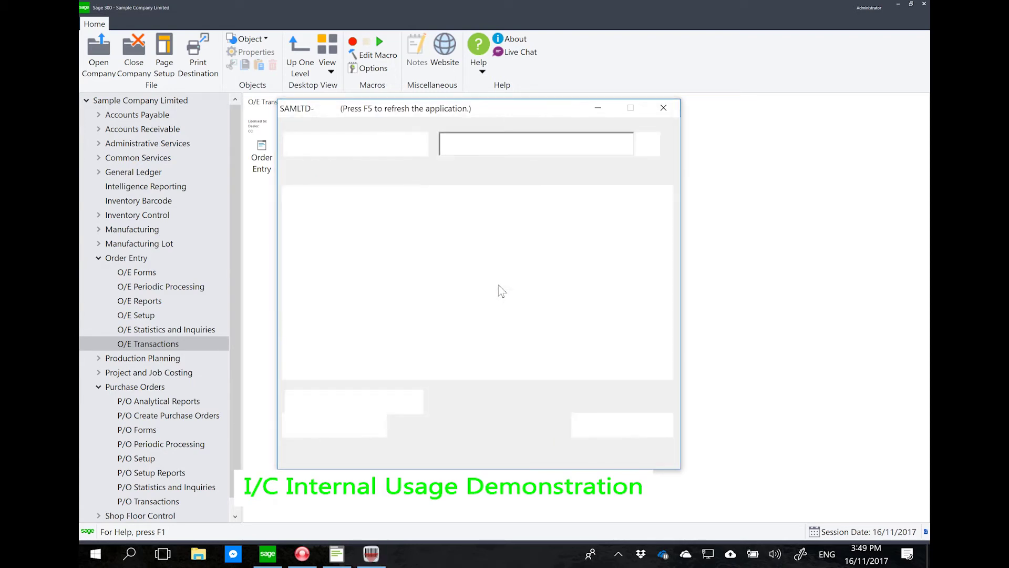
{"action": "type", "text": "3"}
{"action": "key", "text": "Return"}
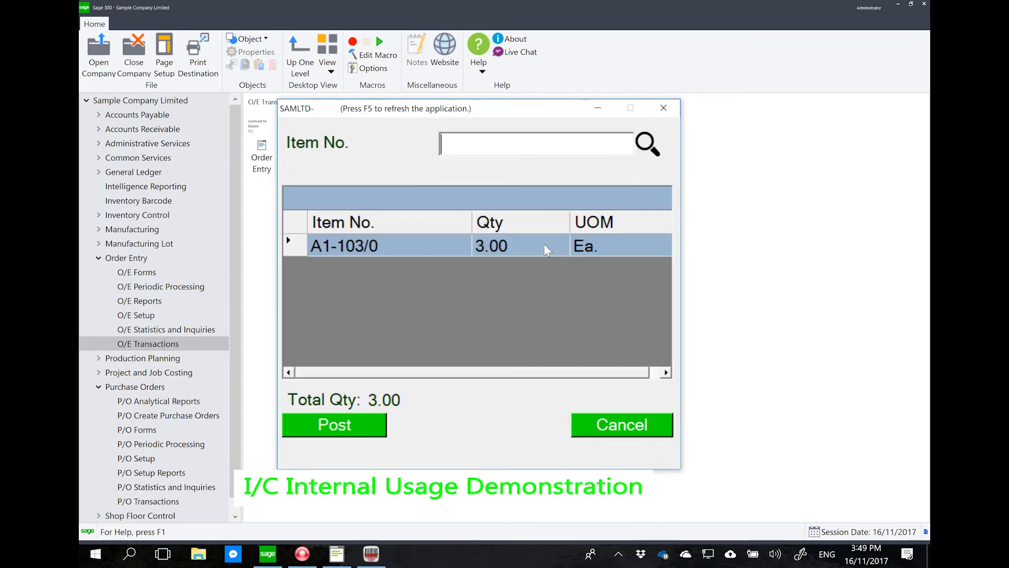
Add item A1-105/0 with a used quantity of 2 and post the internal usage
{"action": "left_click", "coordinate": [645, 143]}
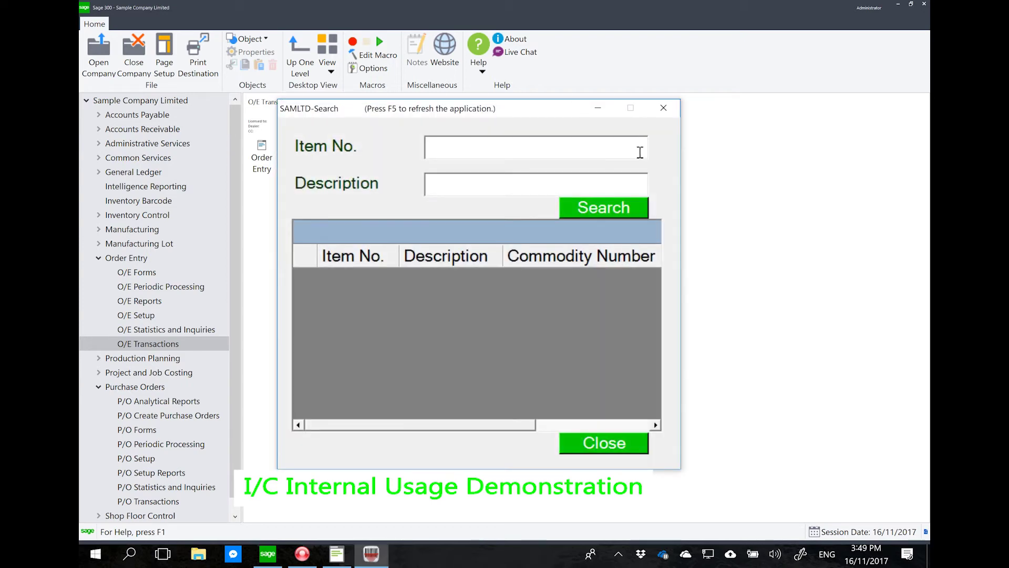
{"action": "left_click", "coordinate": [605, 209]}
{"action": "double_click", "coordinate": [396, 306]}
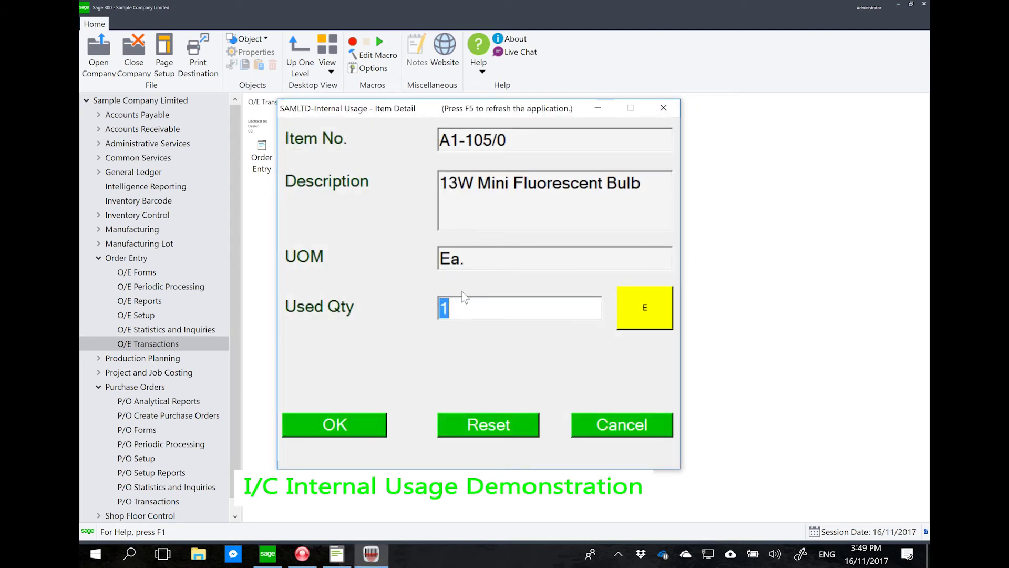
{"action": "type", "text": "2"}
{"action": "key", "text": "Return"}
{"action": "left_click", "coordinate": [335, 420]}
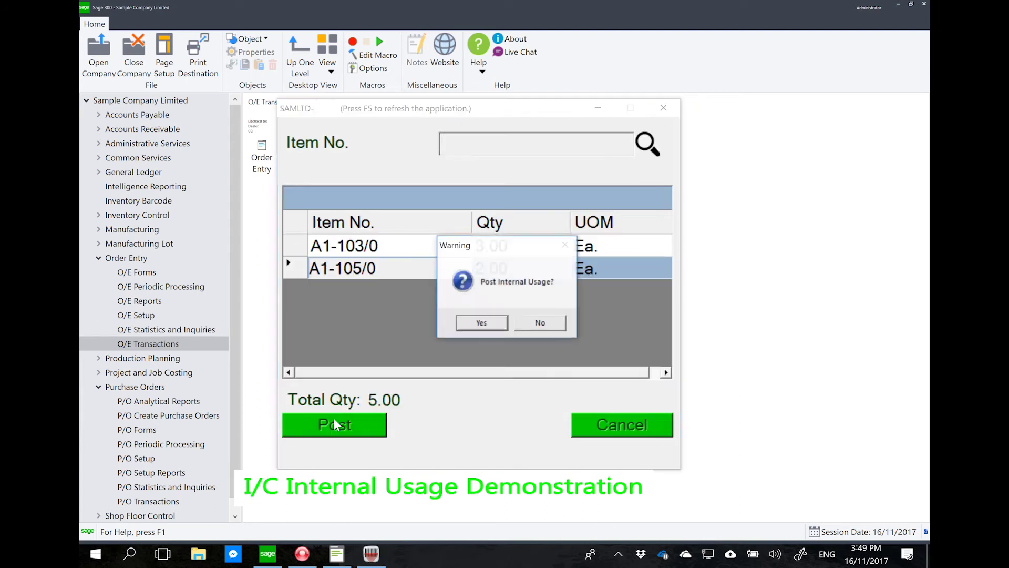
{"action": "left_click", "coordinate": [482, 324]}
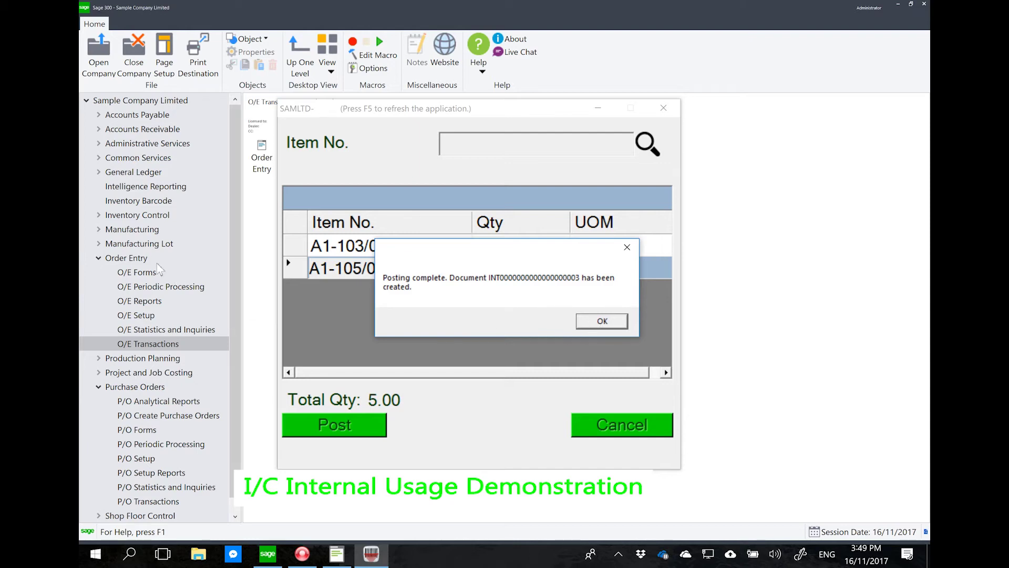
Switch to Sage 300, examine the latest document in I/C Internal Usage and close the window
{"action": "left_click", "coordinate": [136, 215]}
{"action": "double_click", "coordinate": [262, 152]}
{"action": "double_click", "coordinate": [332, 164]}
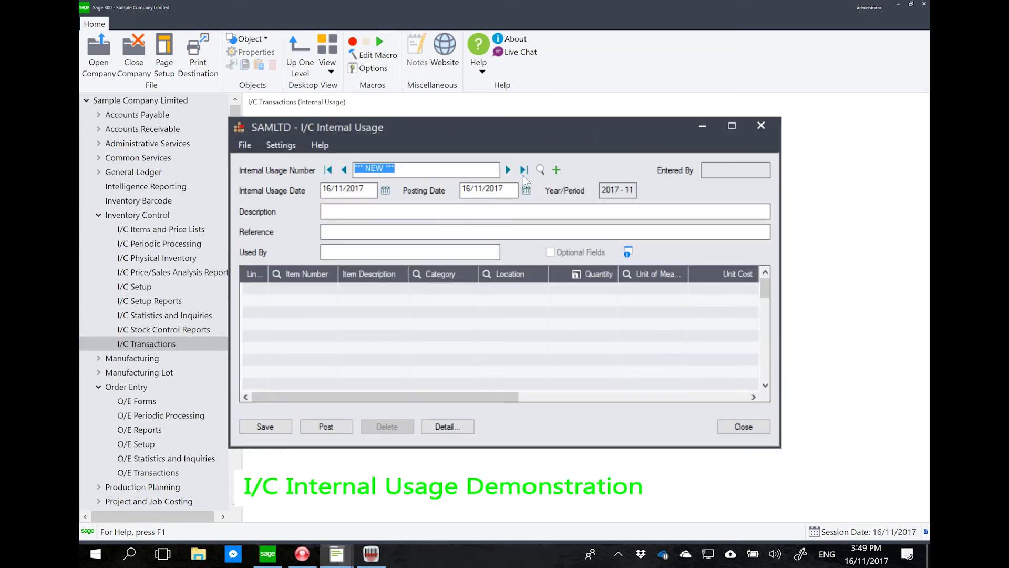
{"action": "left_click", "coordinate": [524, 171]}
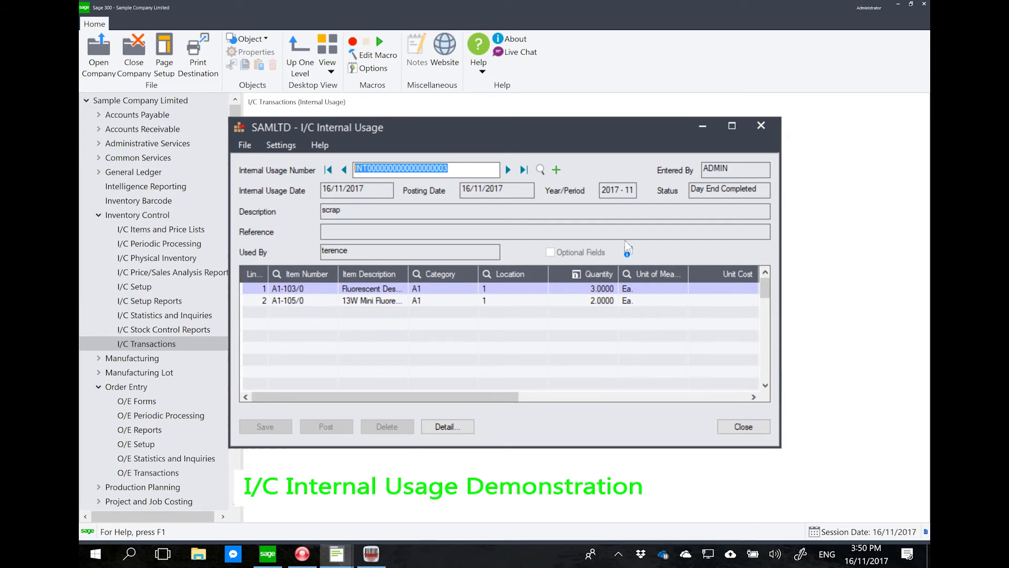
{"action": "left_click", "coordinate": [718, 419]}
Switch back to the Barcode System, dismiss the posting message and return to the main menu
{"action": "left_click", "coordinate": [371, 553]}
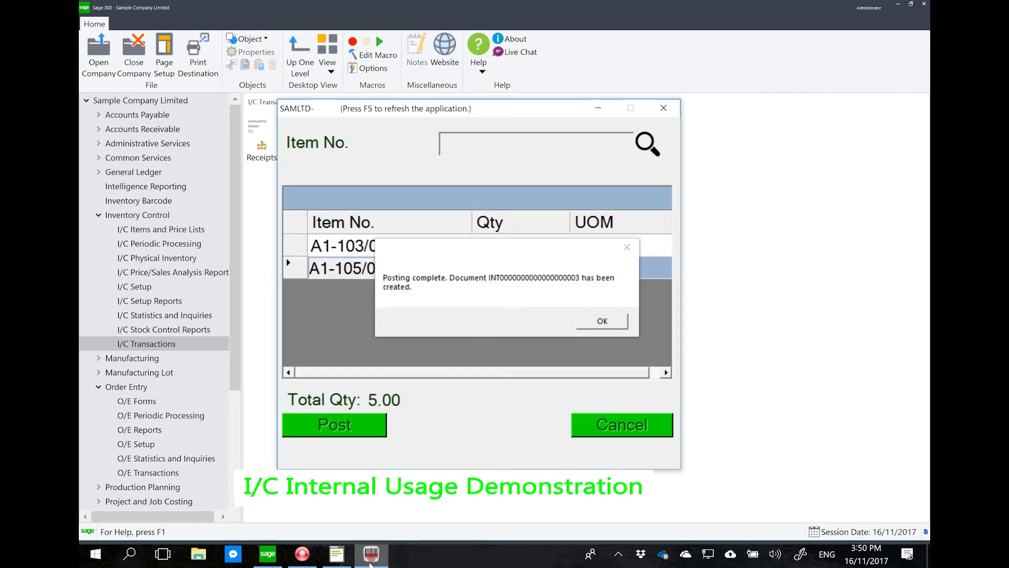
{"action": "left_click", "coordinate": [601, 325]}
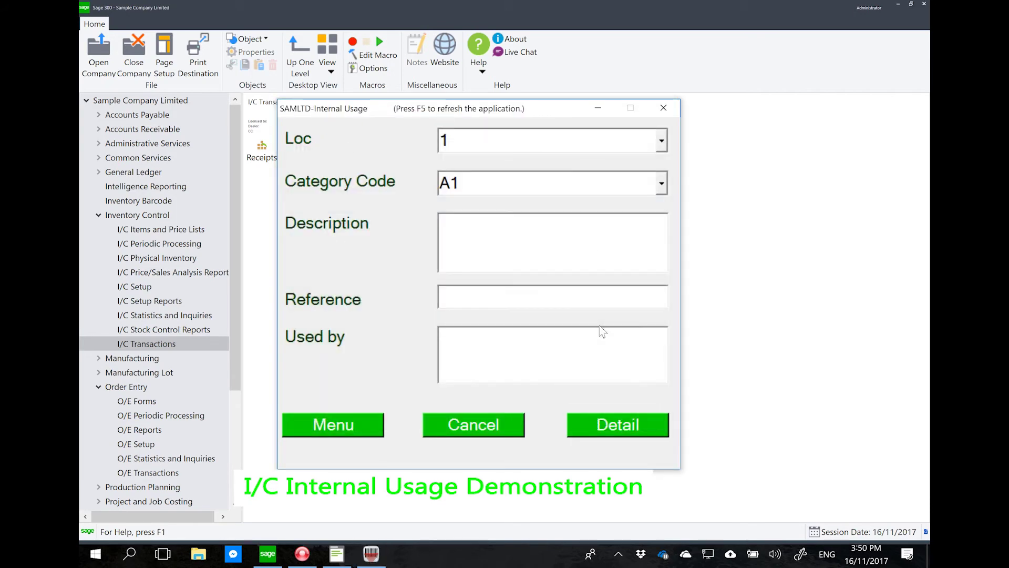
{"action": "left_click", "coordinate": [366, 421]}
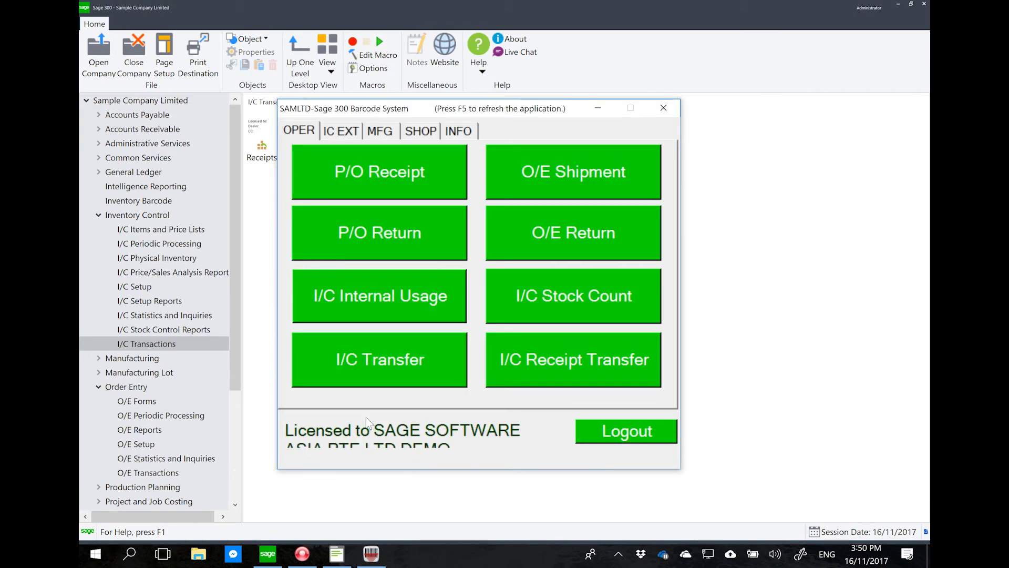
Start an I/C transfer from location 1 to location 2, keeping the additional cost at 0
{"action": "left_click", "coordinate": [393, 369]}
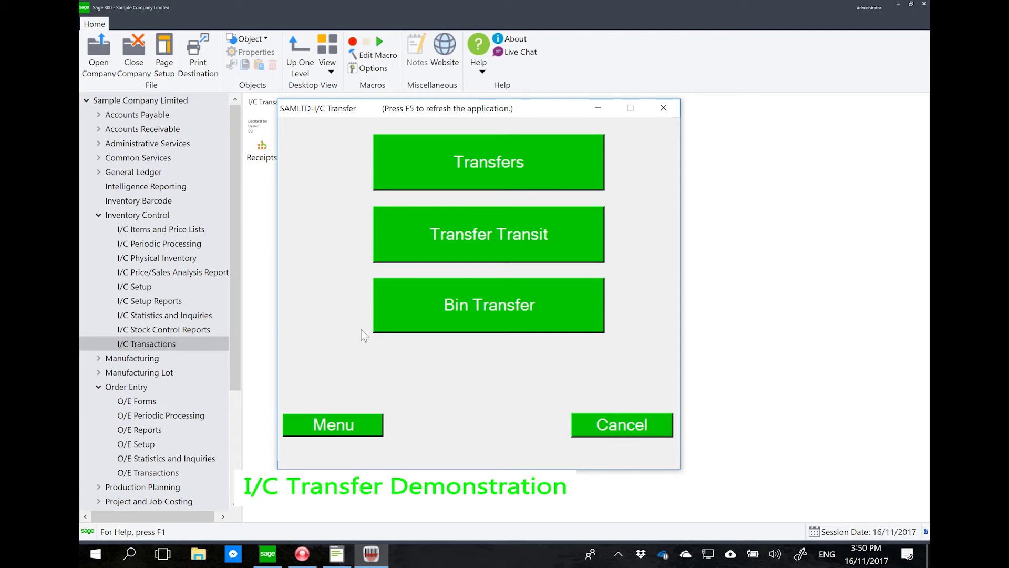
{"action": "left_click", "coordinate": [518, 166]}
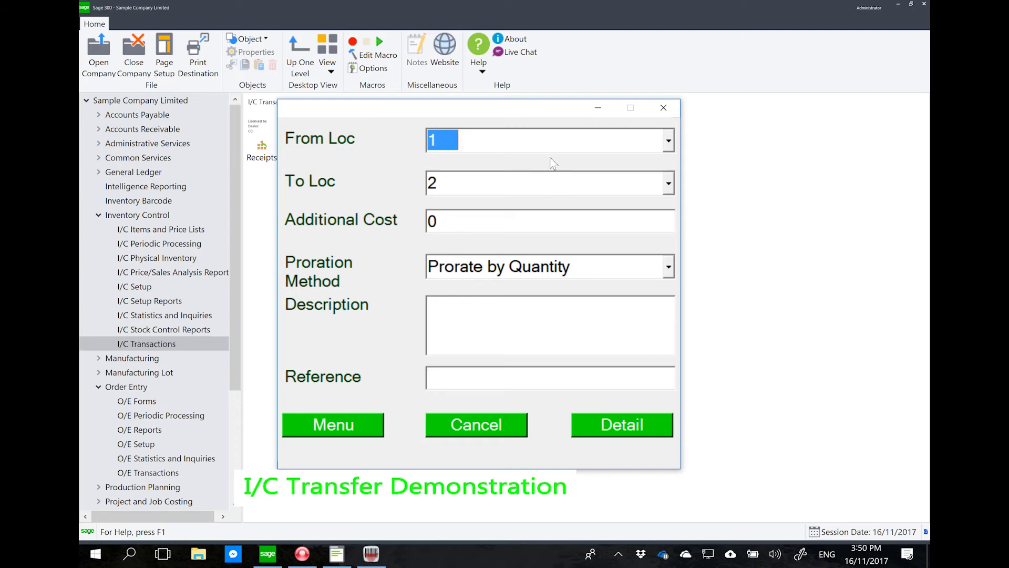
{"action": "left_click", "coordinate": [668, 141]}
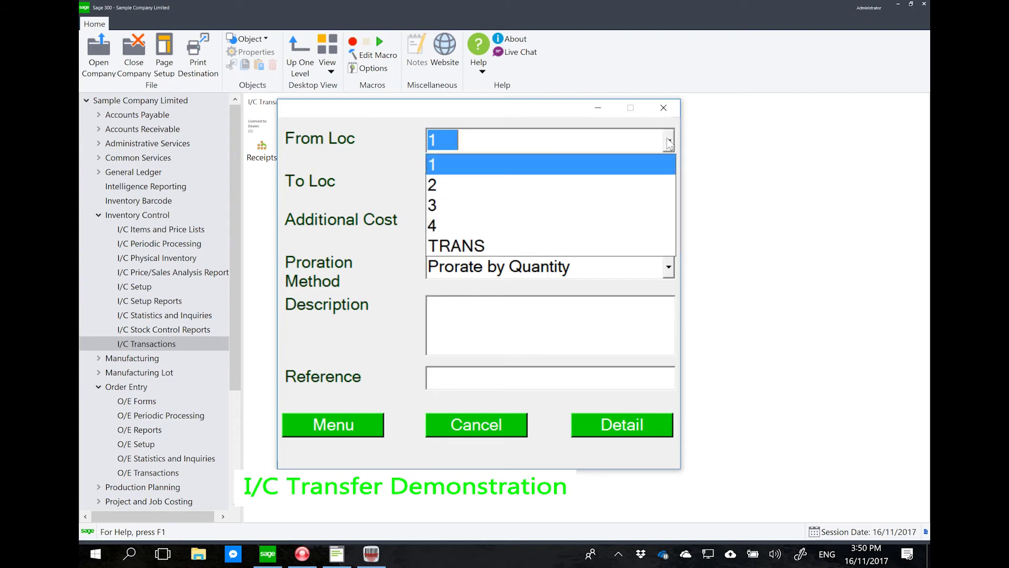
{"action": "left_click", "coordinate": [669, 141]}
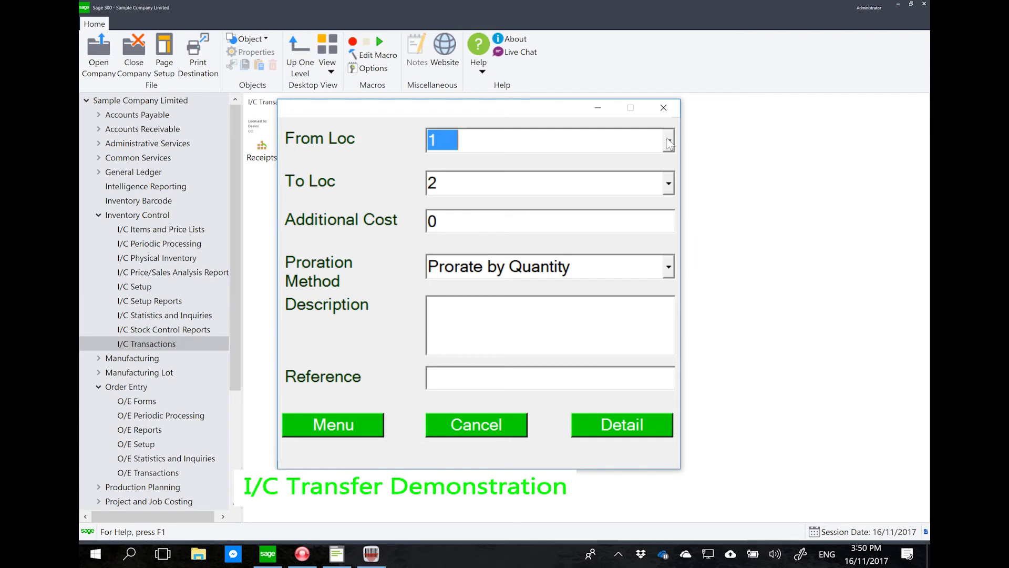
{"action": "left_click", "coordinate": [669, 184]}
{"action": "left_click", "coordinate": [669, 185]}
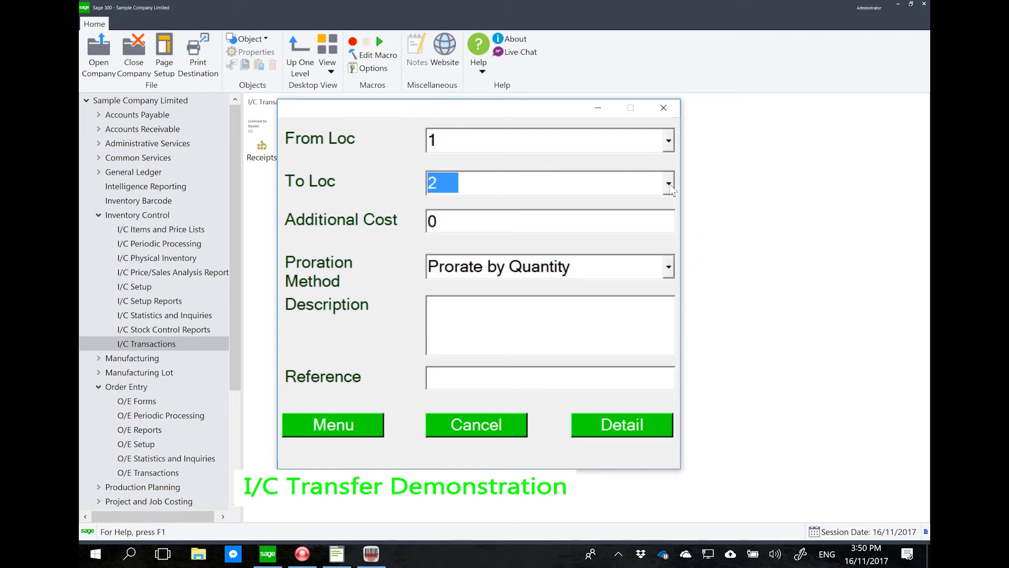
{"action": "left_click", "coordinate": [458, 221]}
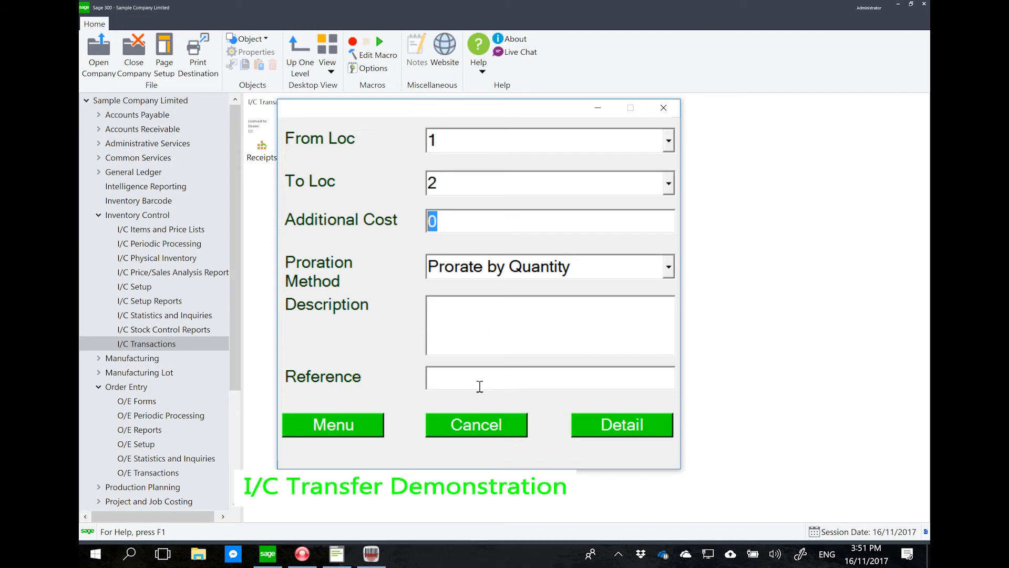
Add item A1-103/0 from the item search to the transfer with a transfer quantity of 5
{"action": "left_click", "coordinate": [604, 434]}
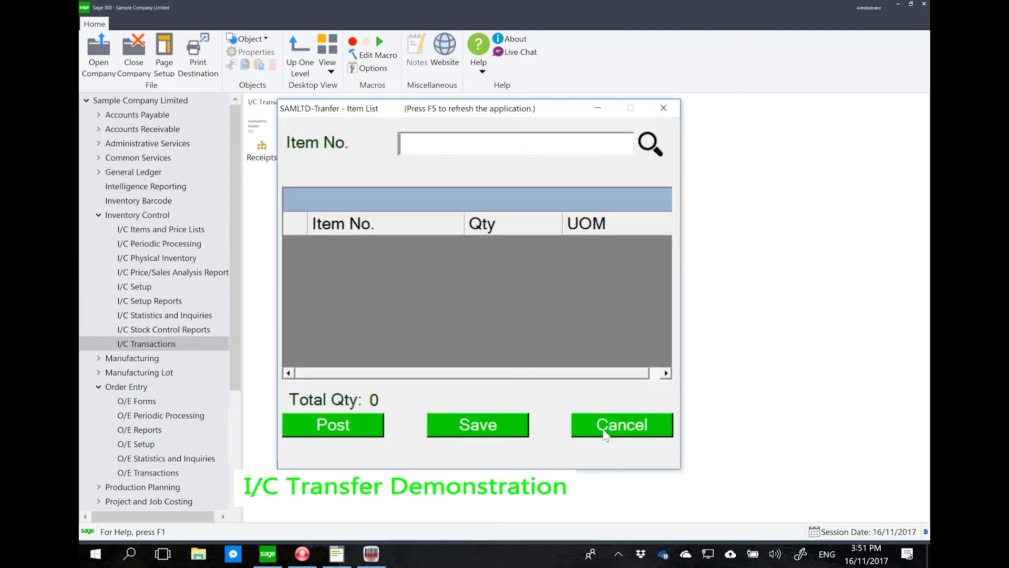
{"action": "left_click", "coordinate": [645, 147]}
{"action": "left_click", "coordinate": [599, 210]}
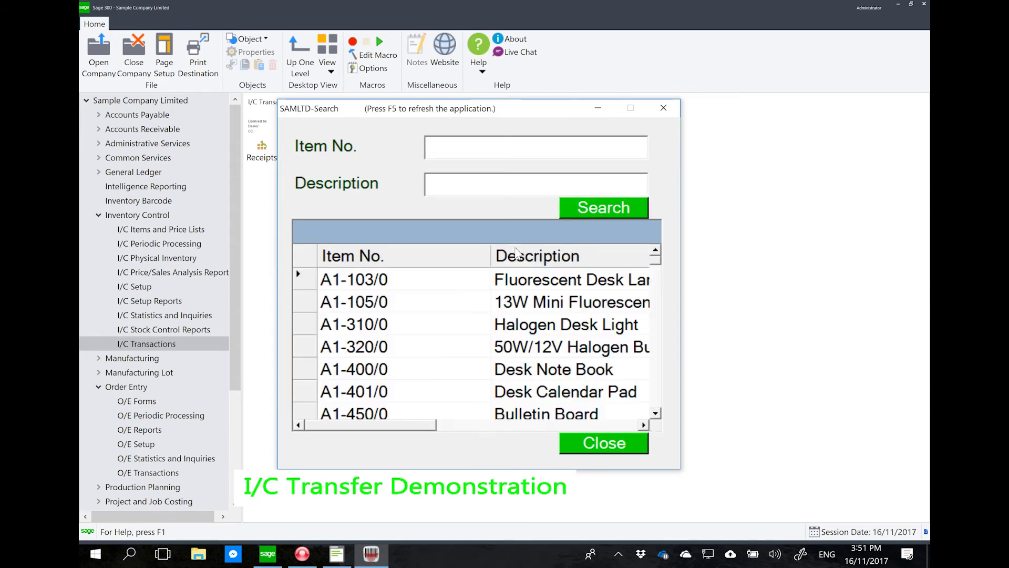
{"action": "double_click", "coordinate": [411, 279]}
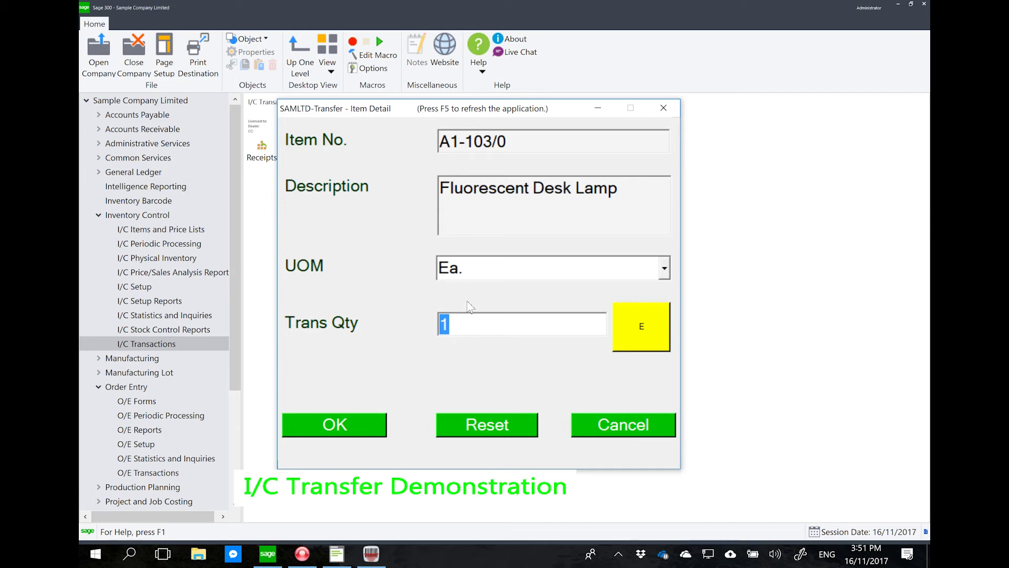
{"action": "type", "text": "5"}
{"action": "left_click", "coordinate": [371, 429]}
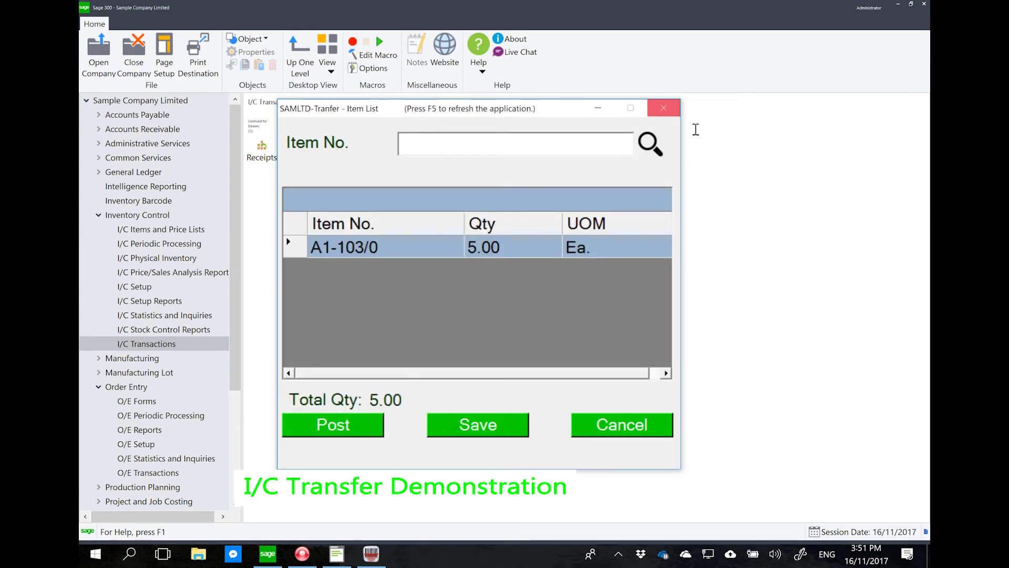
Add item A1-105/0 with a transfer quantity of 6 and post the transfer
{"action": "left_click", "coordinate": [651, 142]}
{"action": "left_click", "coordinate": [599, 207]}
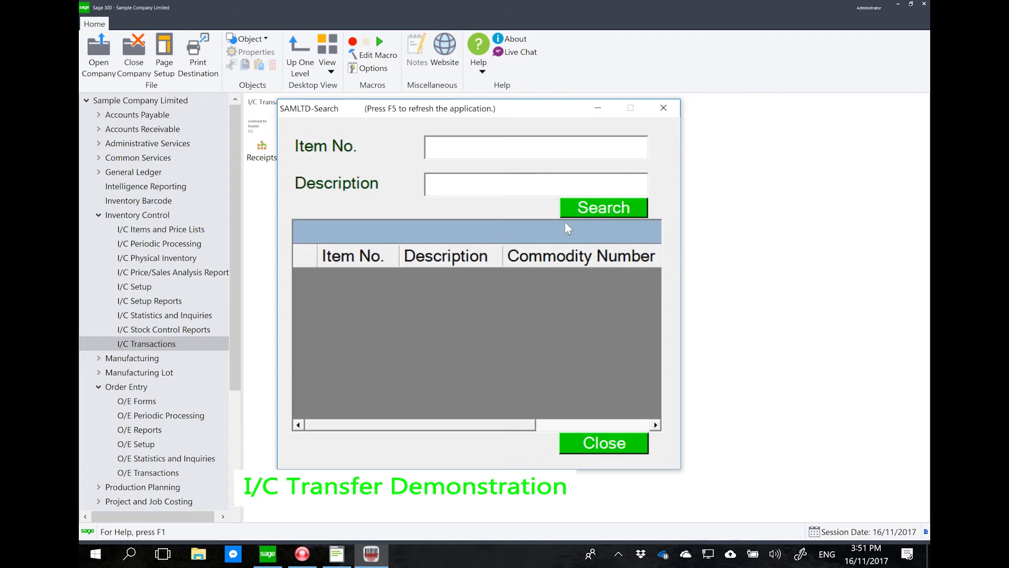
{"action": "double_click", "coordinate": [491, 304]}
{"action": "type", "text": "6"}
{"action": "left_click", "coordinate": [363, 422]}
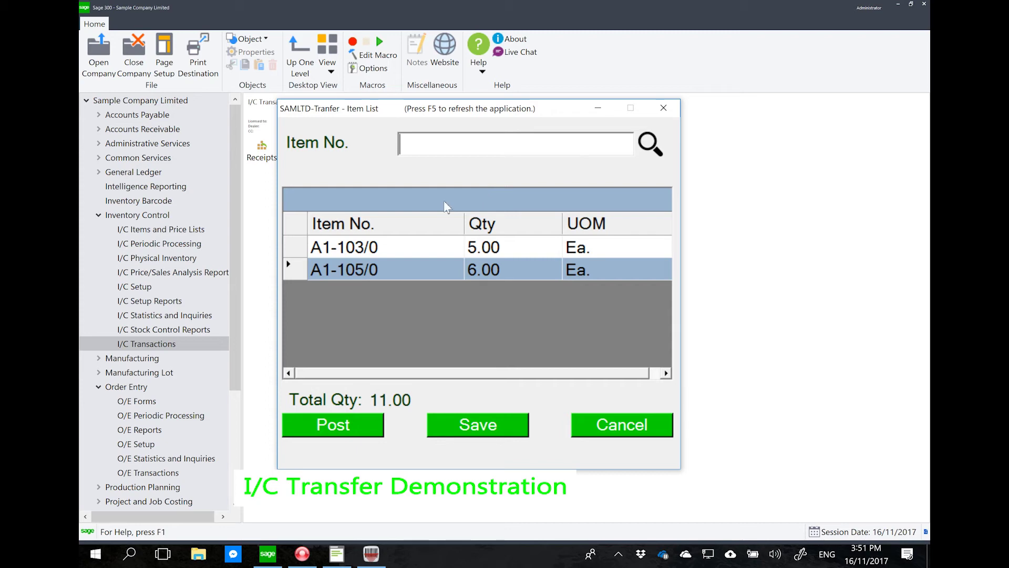
{"action": "left_click", "coordinate": [370, 436]}
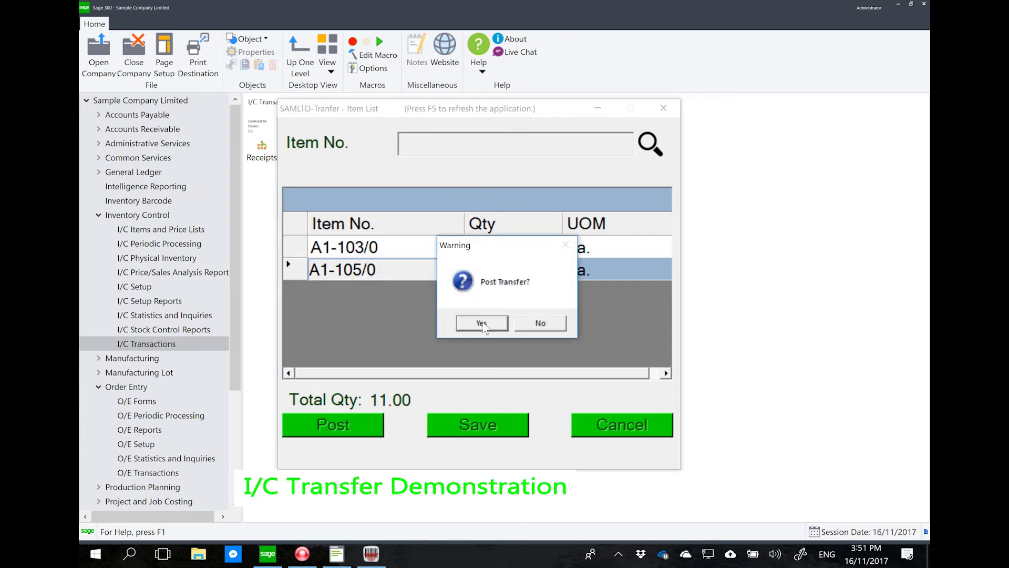
{"action": "left_click", "coordinate": [481, 323]}
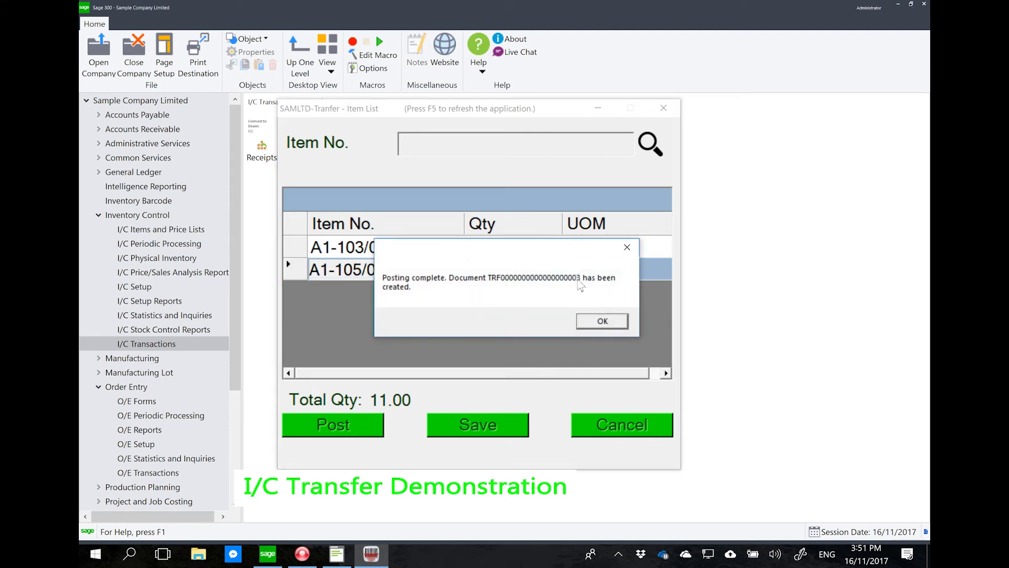
Switch to Sage 300 and load the latest document in I/C Transfers to examine its item lines
{"action": "left_click", "coordinate": [125, 217]}
{"action": "left_click", "coordinate": [262, 153]}
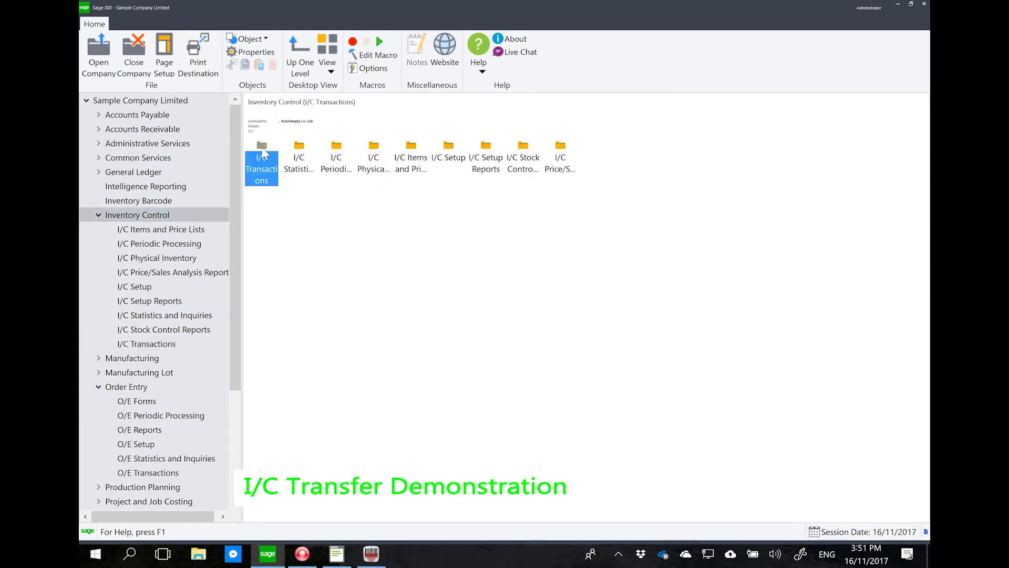
{"action": "double_click", "coordinate": [424, 156]}
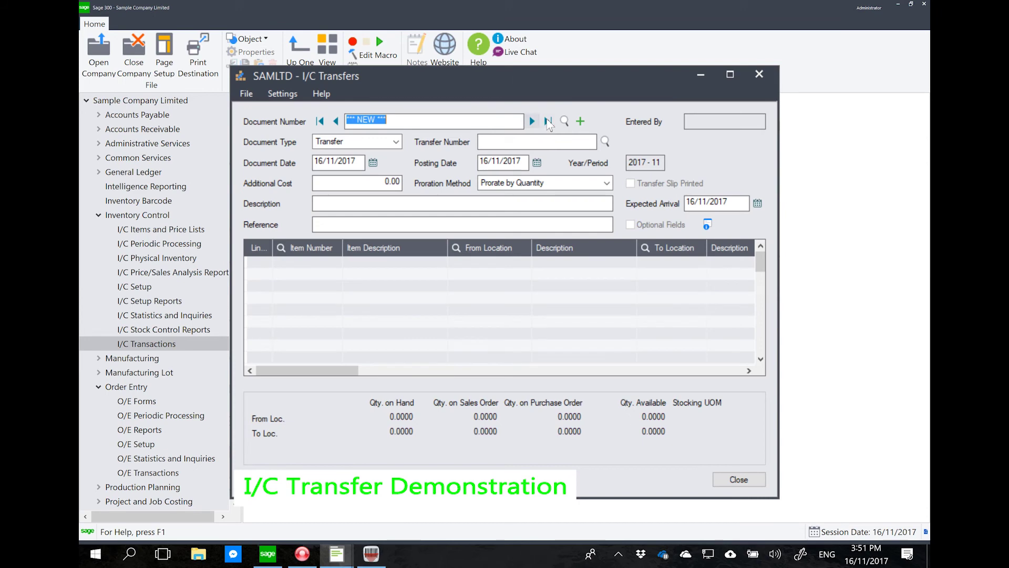
{"action": "left_click", "coordinate": [547, 122]}
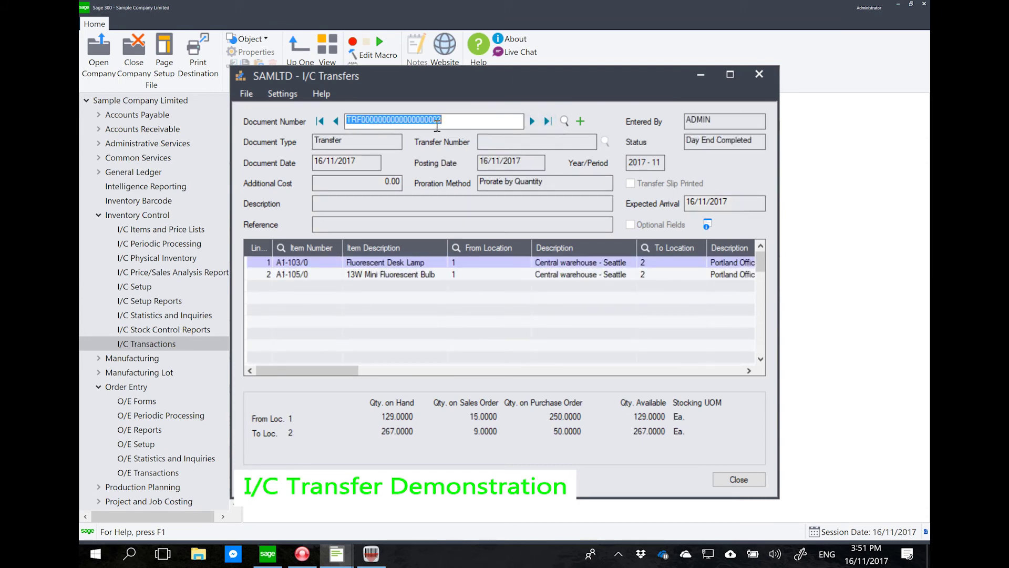
Examine the requested quantities on the transfer's item lines and close I/C Transfers
{"action": "left_click_drag", "start_coordinate": [336, 371], "coordinate": [377, 378]}
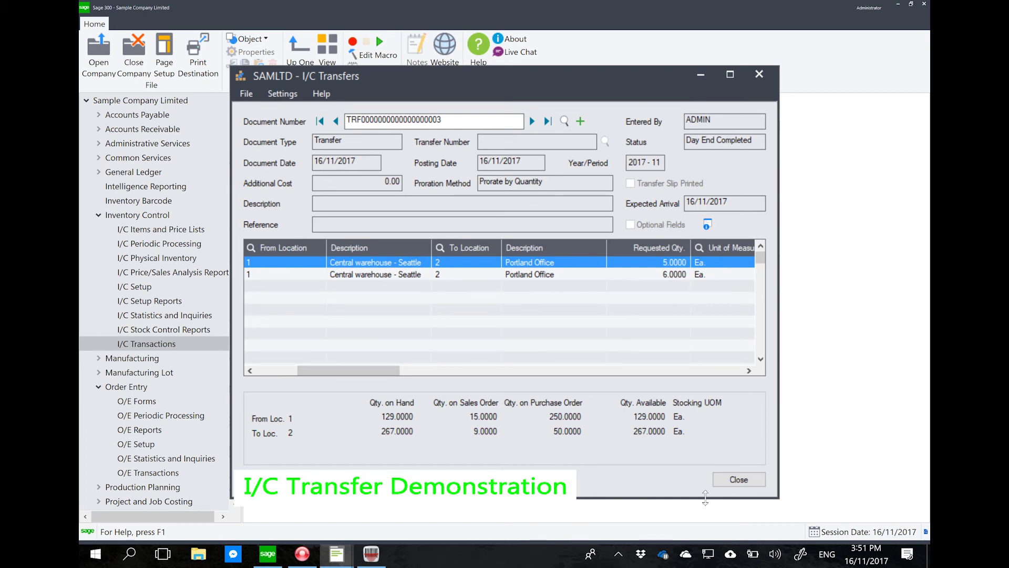
{"action": "left_click", "coordinate": [739, 480]}
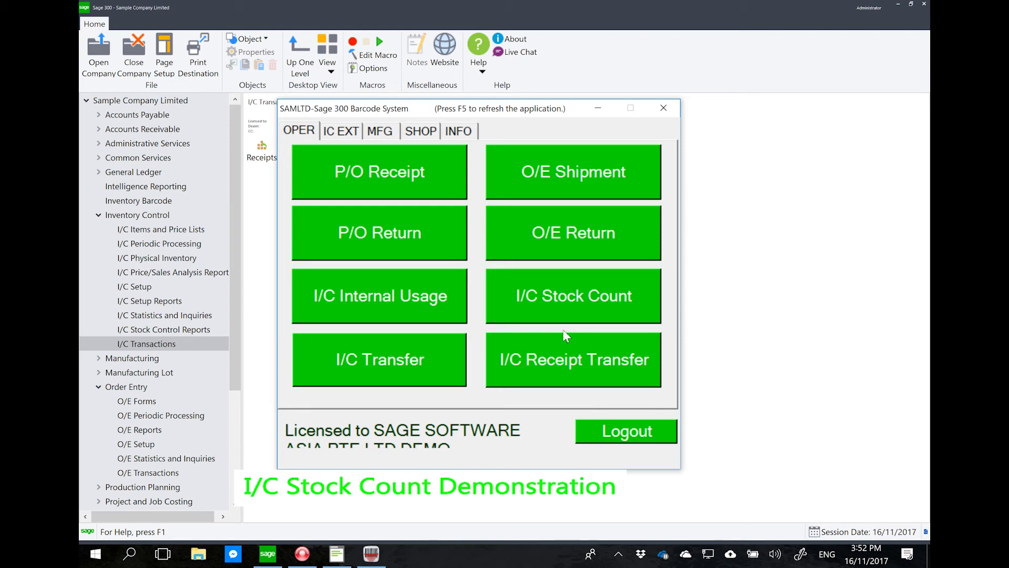
Open Generate Inventory Worksheet under I/C Physical Inventory and set the location range from 1 to 1
{"action": "left_click", "coordinate": [146, 219]}
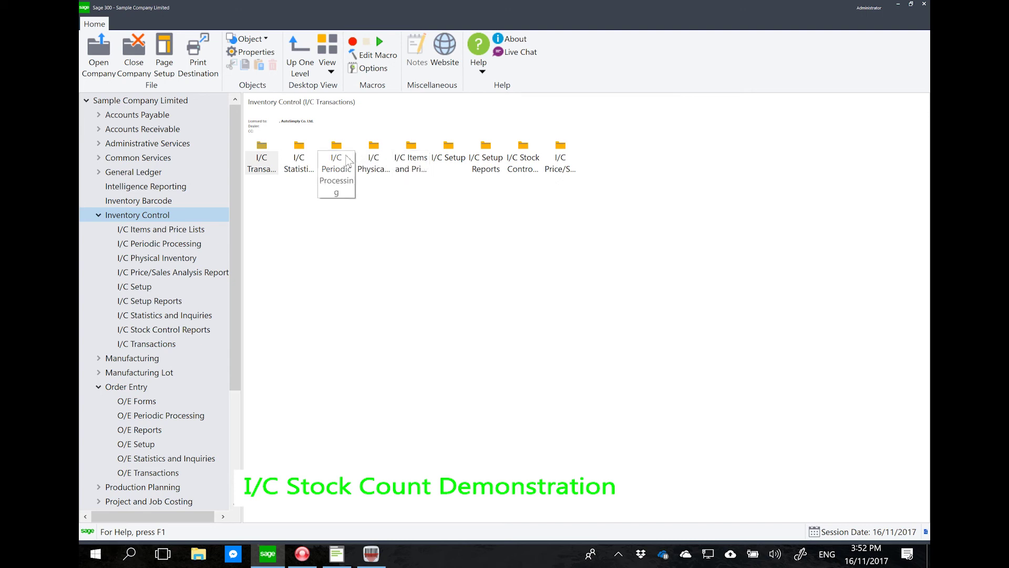
{"action": "double_click", "coordinate": [374, 157]}
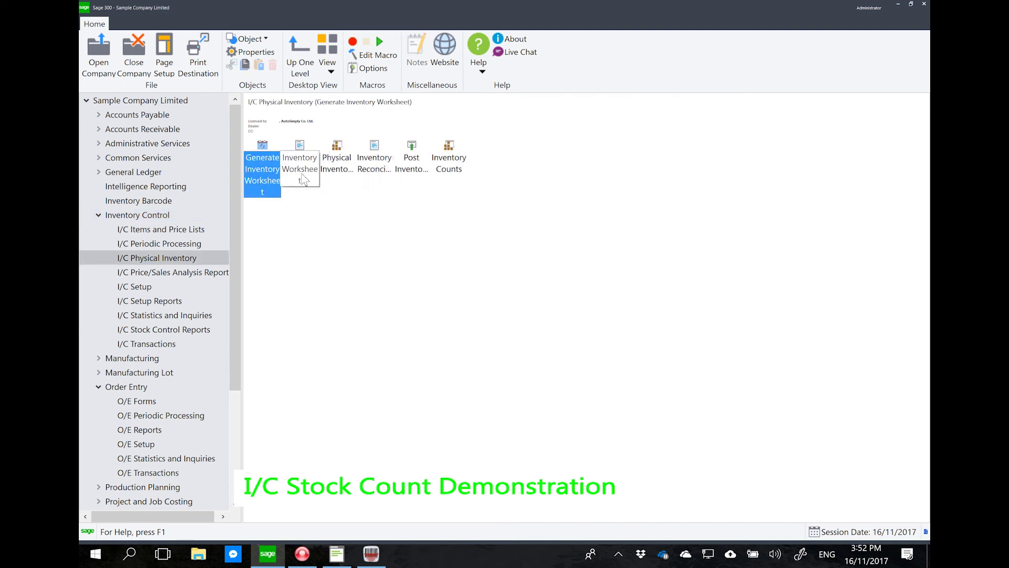
{"action": "double_click", "coordinate": [257, 172]}
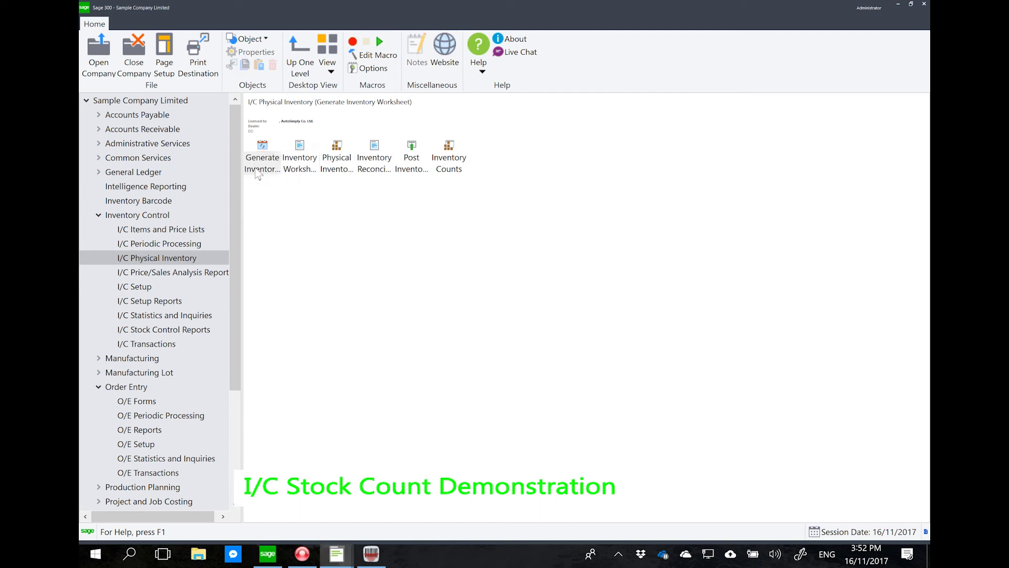
{"action": "type", "text": "1"}
{"action": "key", "text": "Tab"}
{"action": "type", "text": "1"}
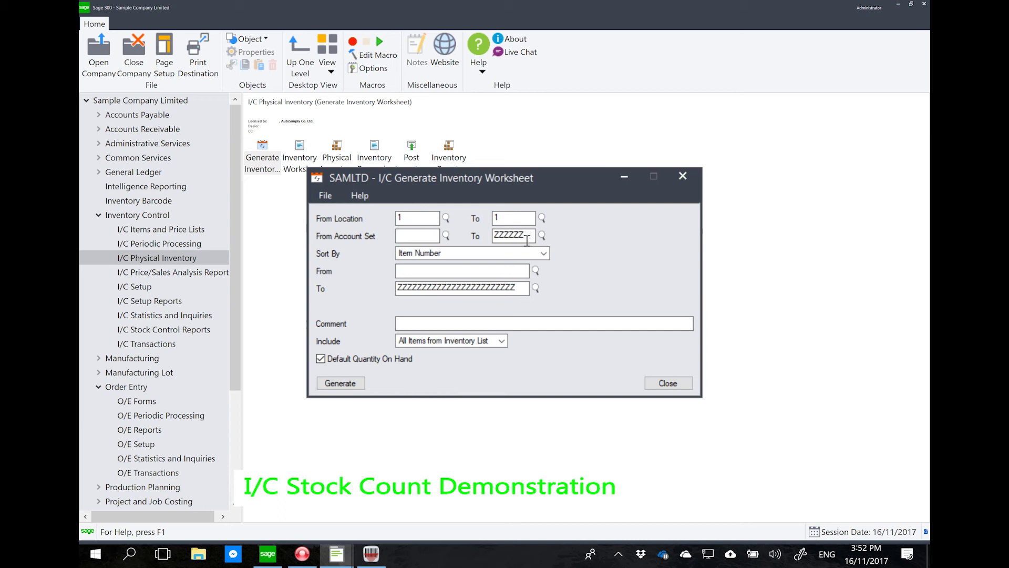
Limit the worksheet to items RM-001 through RM-010 and turn off Default Quantity On Hand
{"action": "left_click", "coordinate": [502, 273]}
{"action": "type", "text": "RM-001"}
{"action": "key", "text": "Tab"}
{"action": "type", "text": "RM-010"}
{"action": "key", "text": "Tab"}
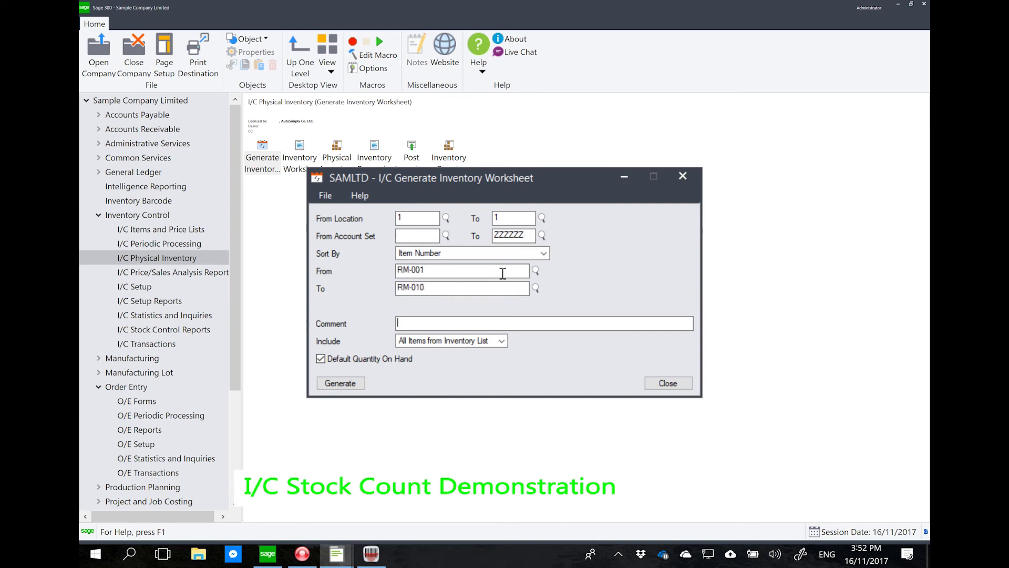
{"action": "left_click", "coordinate": [321, 360]}
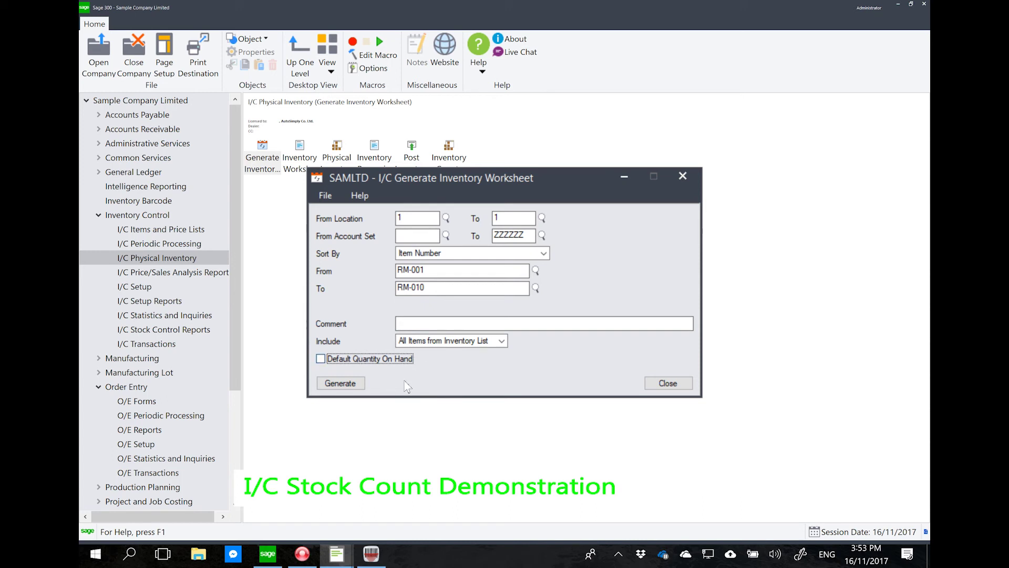
Generate the inventory worksheet and close the Generate Inventory Worksheet window
{"action": "left_click", "coordinate": [351, 382]}
{"action": "left_click", "coordinate": [486, 325]}
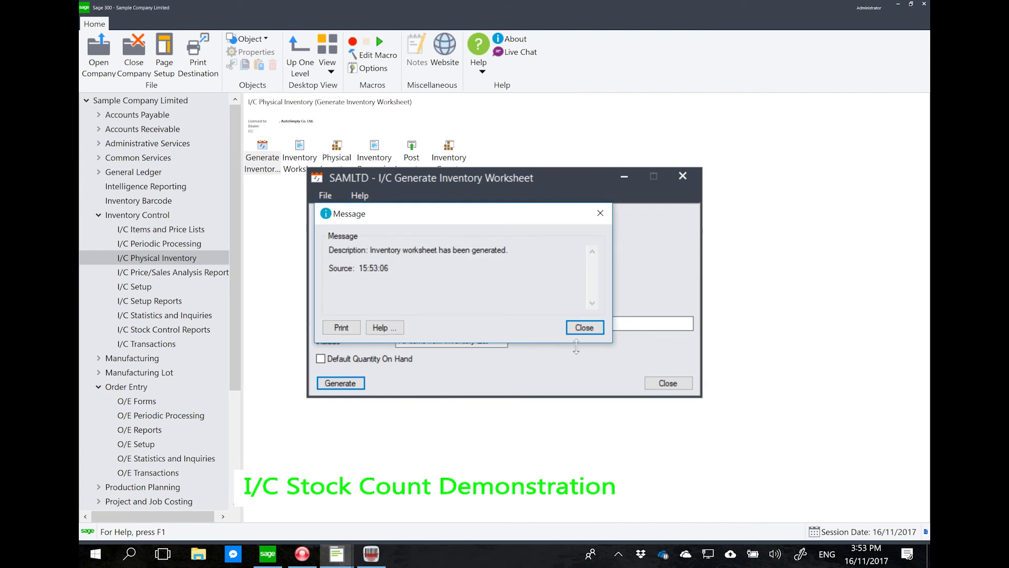
{"action": "left_click", "coordinate": [584, 327]}
{"action": "left_click", "coordinate": [667, 383]}
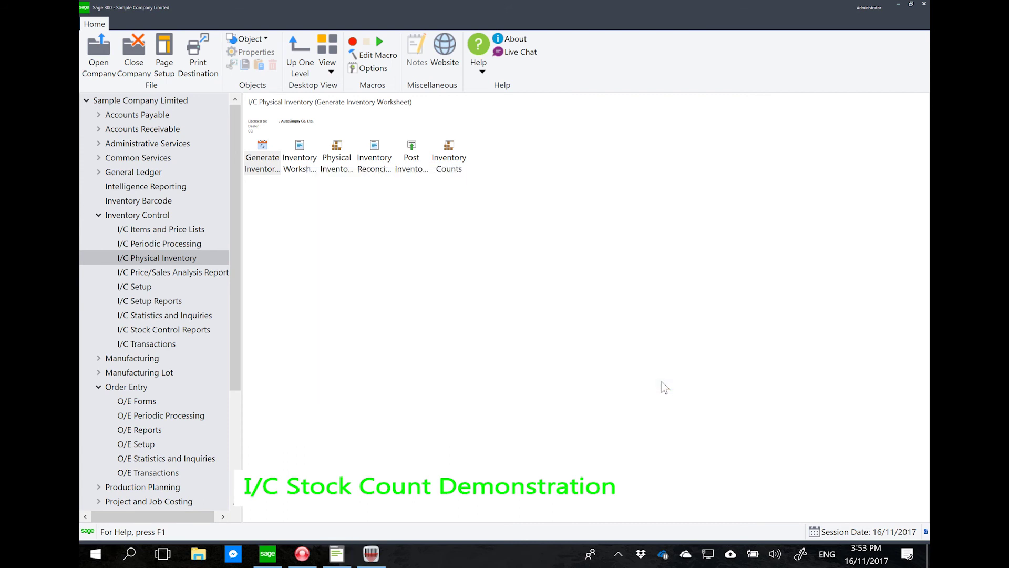
Open Physical Inventory Quantities and load location 1 to examine its item quantities
{"action": "double_click", "coordinate": [334, 158]}
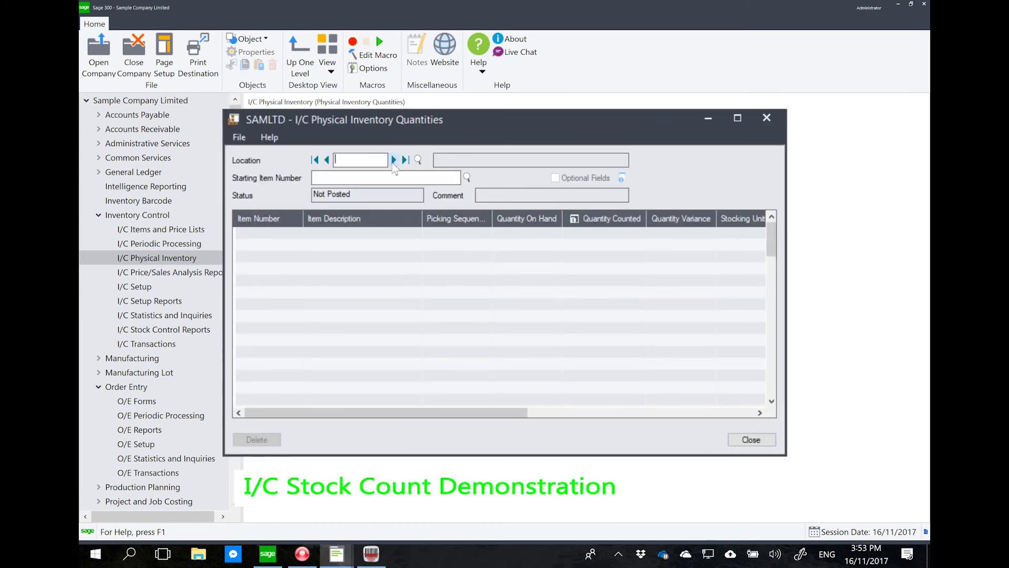
{"action": "left_click", "coordinate": [393, 161]}
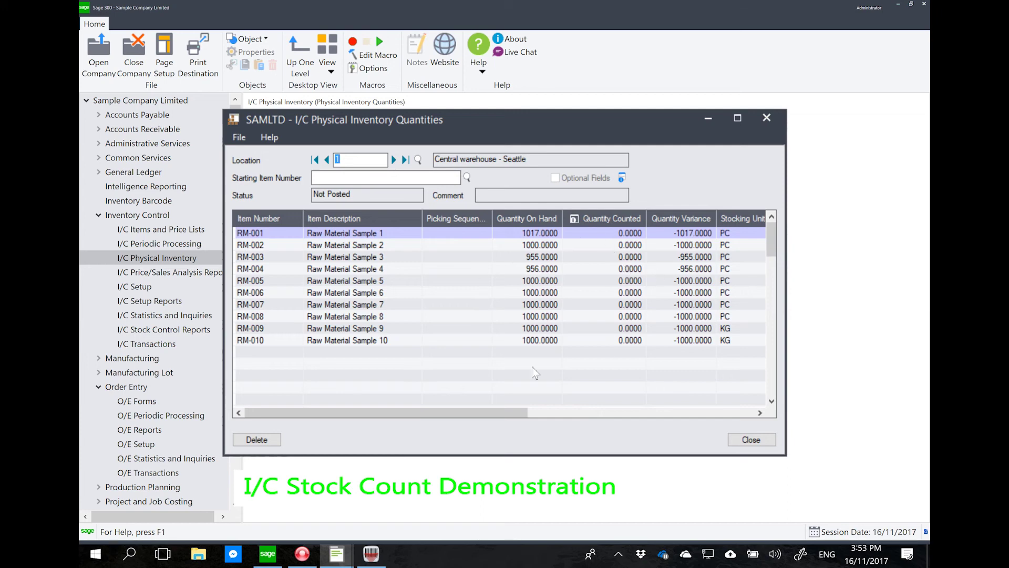
Switch to the Sage 300 Barcode System and open the I/C Stock Count item list for location 1
{"action": "mouse_move", "coordinate": [376, 563]}
{"action": "left_click", "coordinate": [376, 563]}
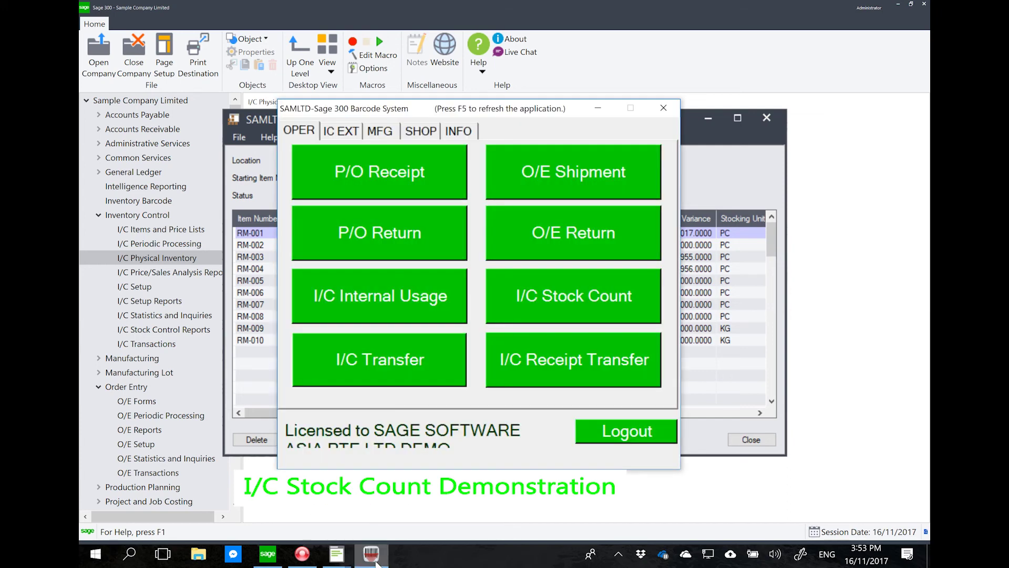
{"action": "left_click", "coordinate": [566, 309]}
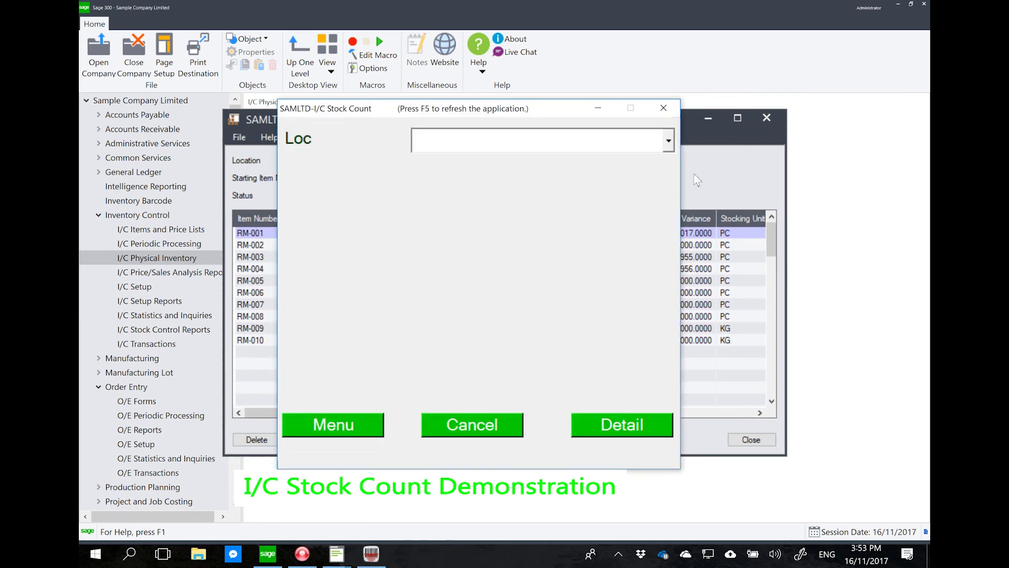
{"action": "left_click", "coordinate": [667, 140]}
{"action": "left_click", "coordinate": [625, 157]}
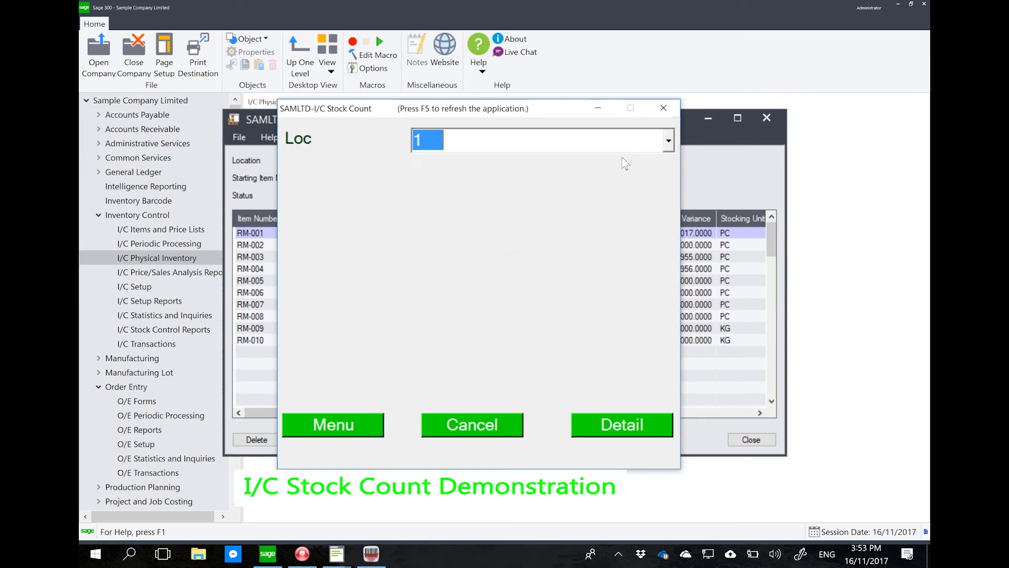
{"action": "left_click", "coordinate": [606, 425]}
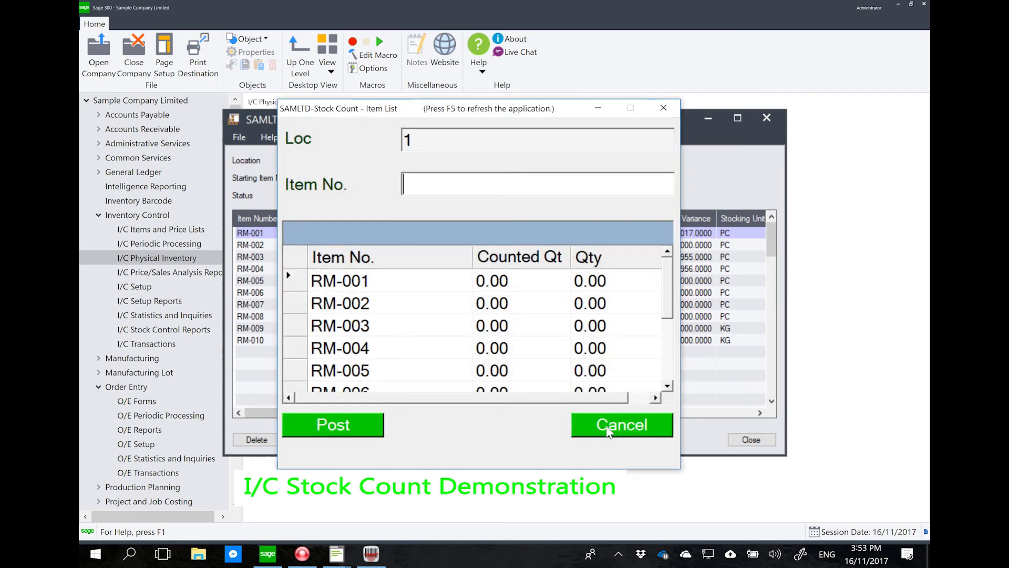
Enter a count quantity of 88 for item RM-001 in the stock count
{"action": "mouse_move", "coordinate": [663, 302]}
{"action": "left_mouse_down"}
{"action": "mouse_move", "coordinate": [663, 368]}
{"action": "mouse_move", "coordinate": [666, 284]}
{"action": "left_mouse_up"}
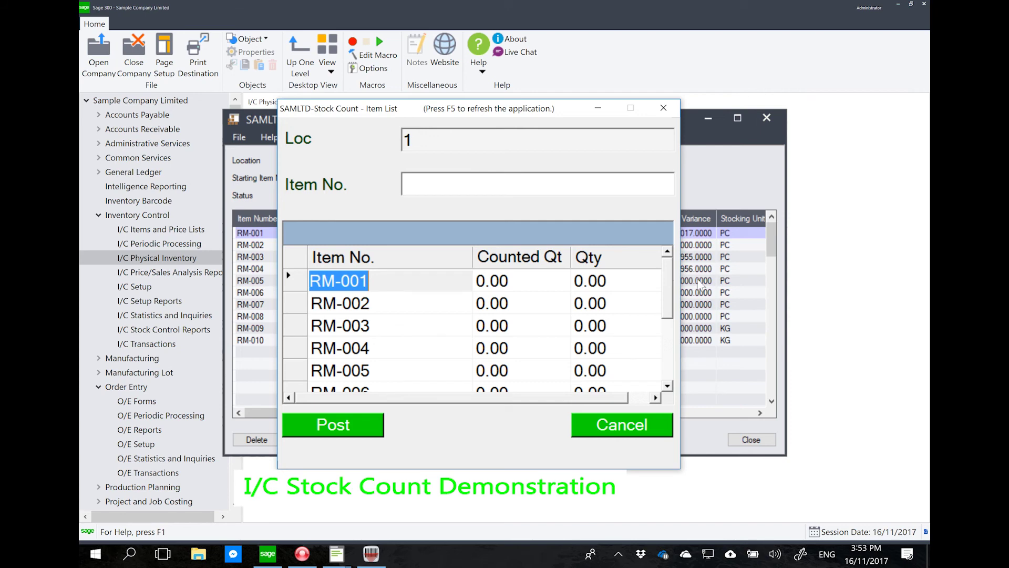
{"action": "left_click", "coordinate": [578, 183]}
{"action": "type", "text": "rm001"}
{"action": "key", "text": "Return"}
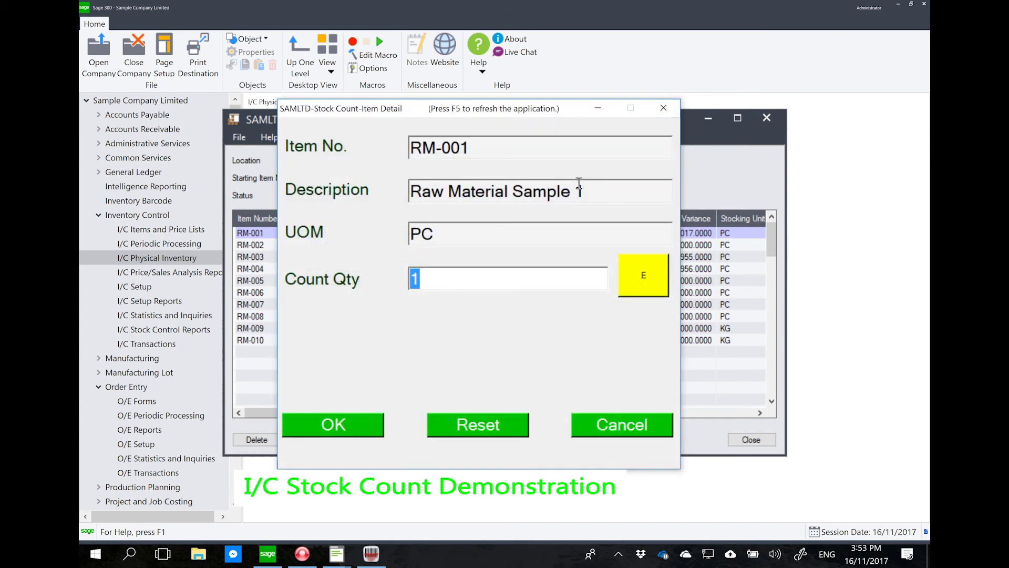
{"action": "type", "text": "88"}
{"action": "key", "text": "Return"}
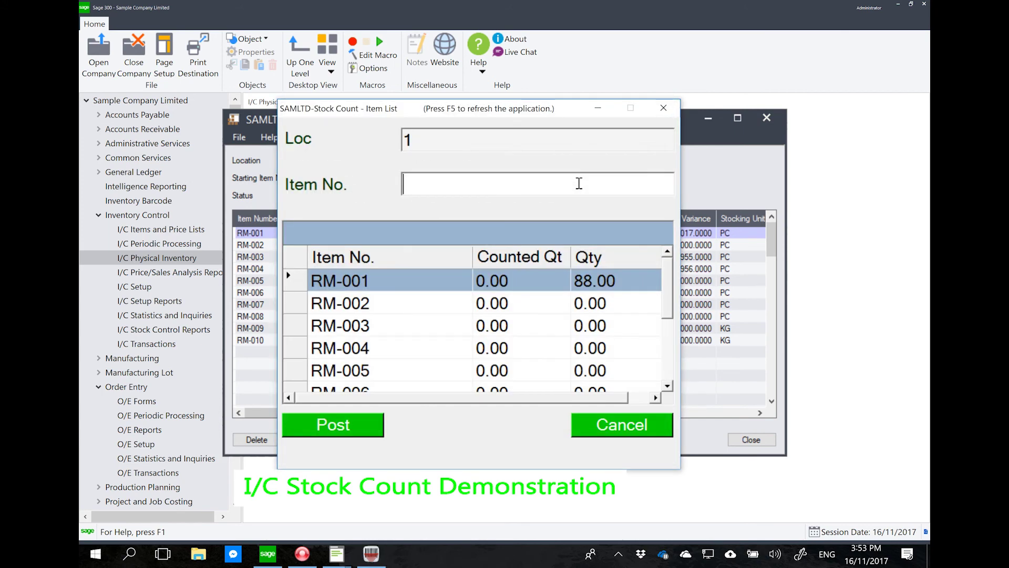
Enter a count quantity of 99 for item RM-003 in the stock count
{"action": "type", "text": "rm003"}
{"action": "key", "text": "Return"}
{"action": "type", "text": "99"}
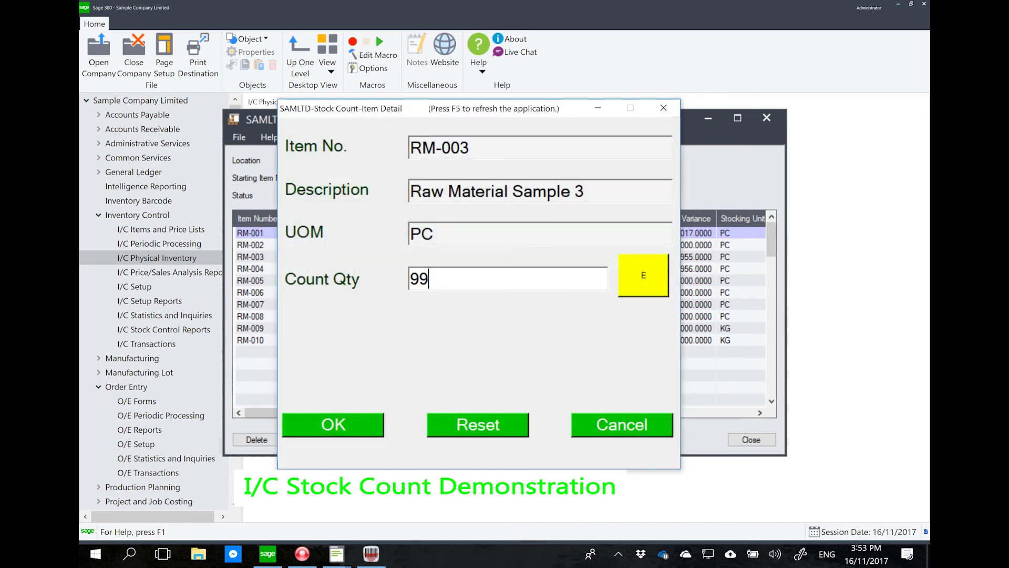
{"action": "key", "text": "Return"}
Enter a count quantity of 111 for item RM-005 in the stock count
{"action": "type", "text": "rm005"}
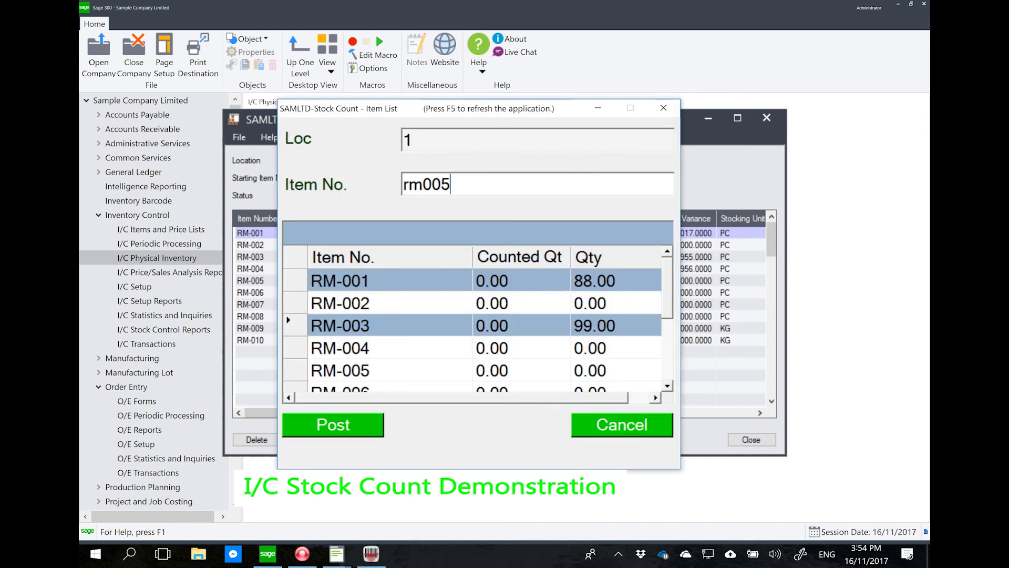
{"action": "key", "text": "Return"}
{"action": "type", "text": "111"}
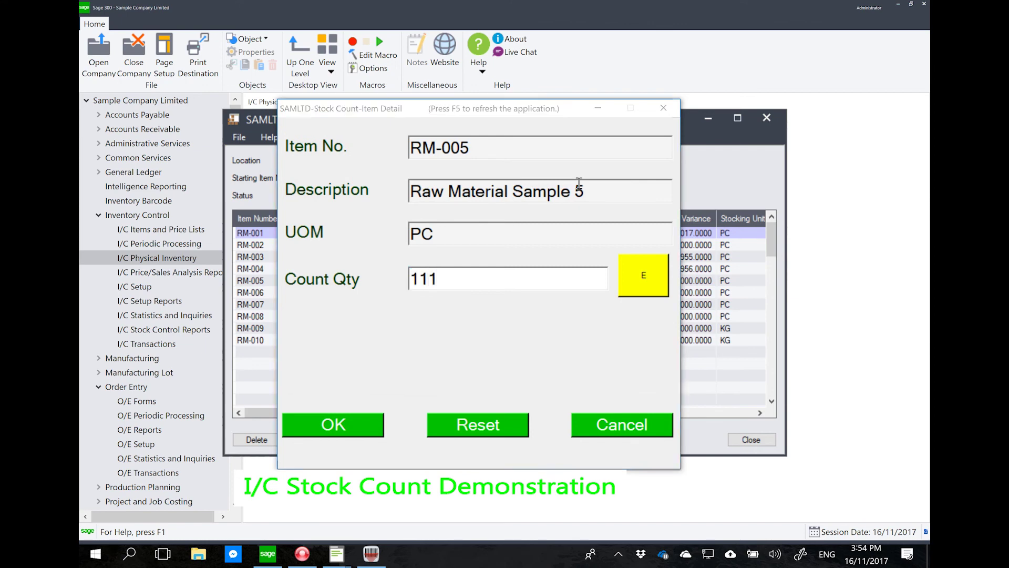
{"action": "key", "text": "Return"}
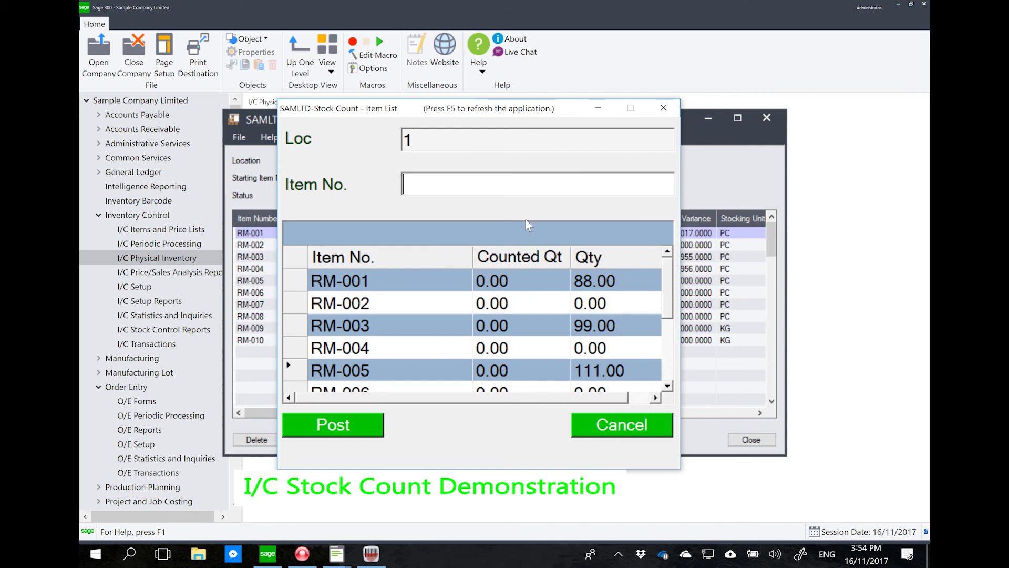
Post the stock count for location 1
{"action": "left_click", "coordinate": [367, 437]}
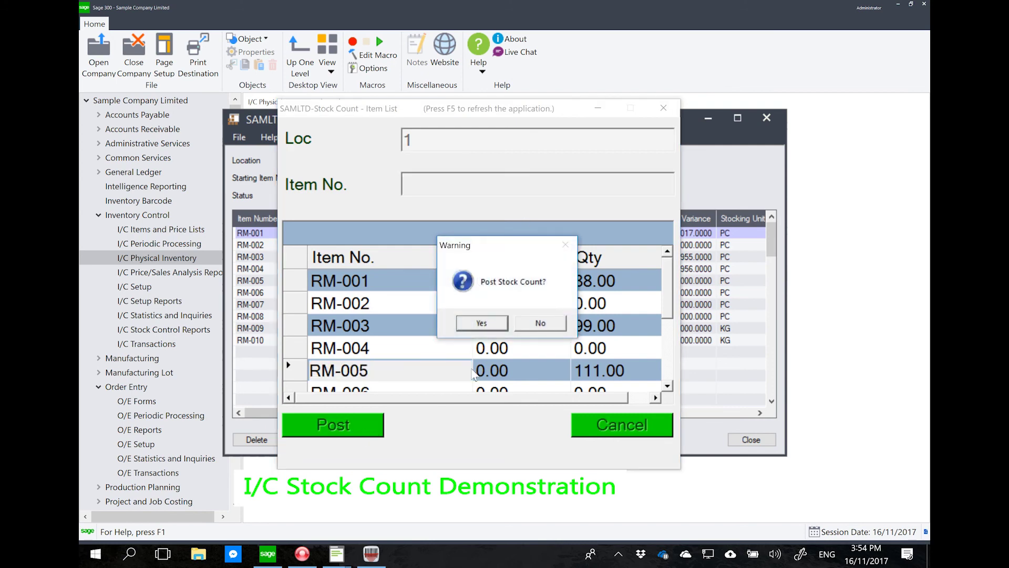
{"action": "left_click", "coordinate": [483, 323]}
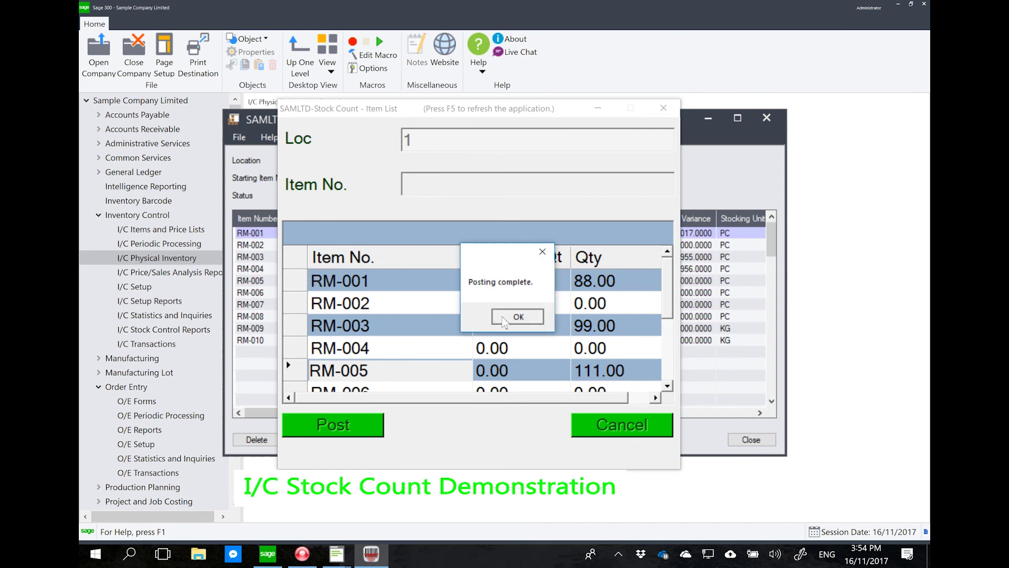
{"action": "left_click", "coordinate": [503, 318]}
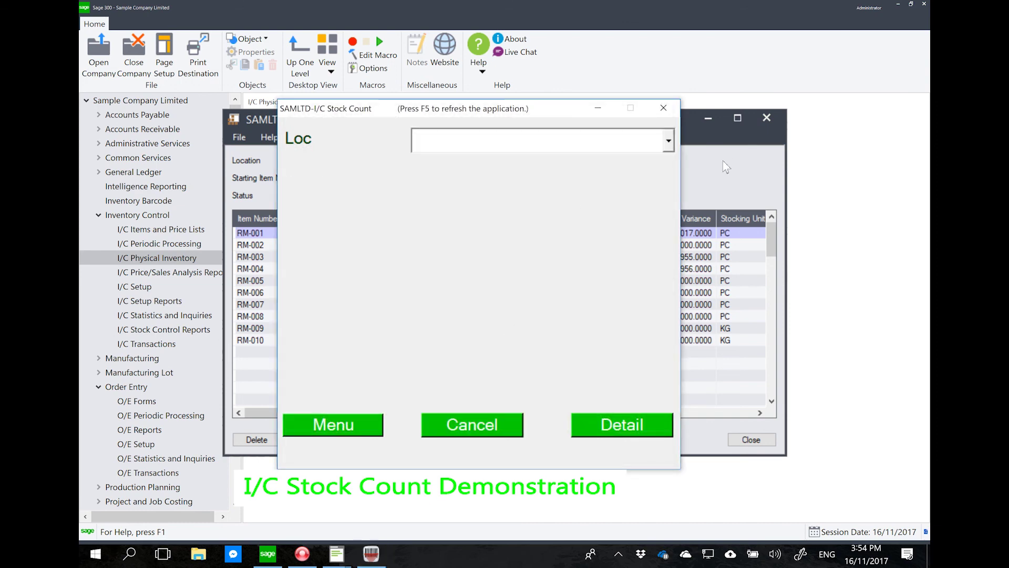
Switch to Sage 300, reopen Physical Inventory Quantities for location 1 and check the counted quantities of RM-001, RM-003 and RM-005
{"action": "left_click", "coordinate": [723, 160]}
{"action": "left_click", "coordinate": [766, 118]}
{"action": "left_click", "coordinate": [264, 216]}
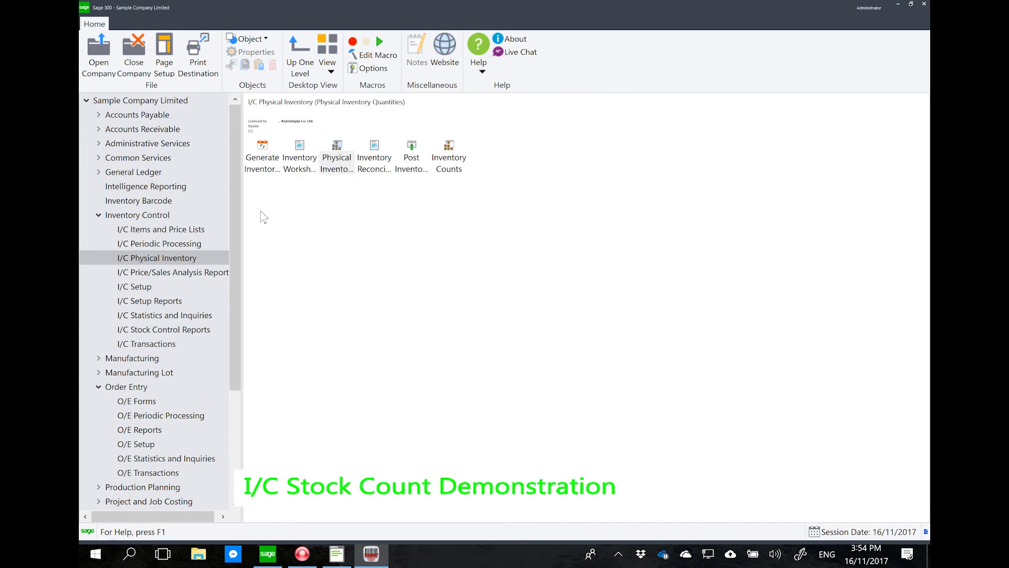
{"action": "double_click", "coordinate": [335, 175]}
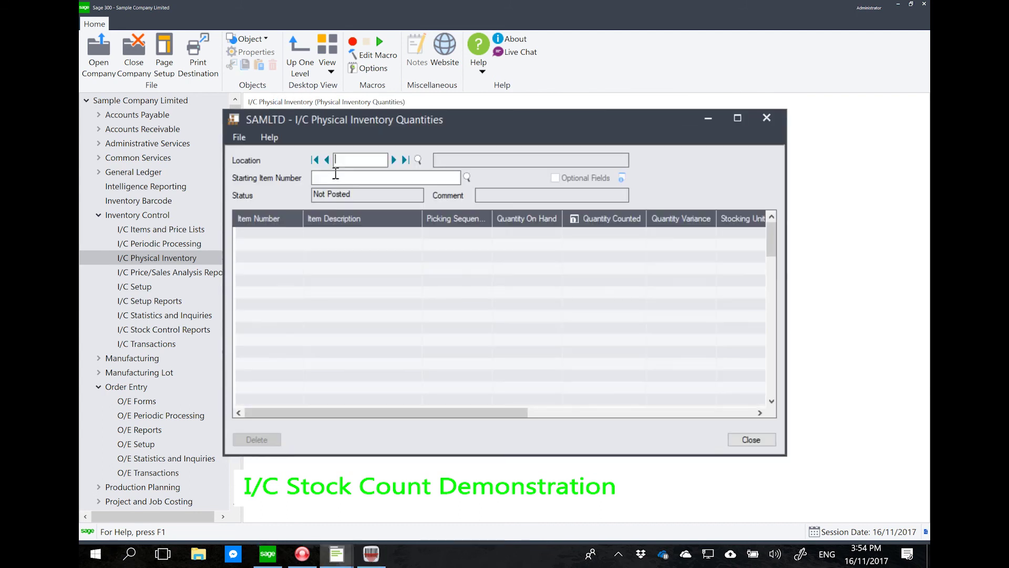
{"action": "left_click", "coordinate": [393, 160]}
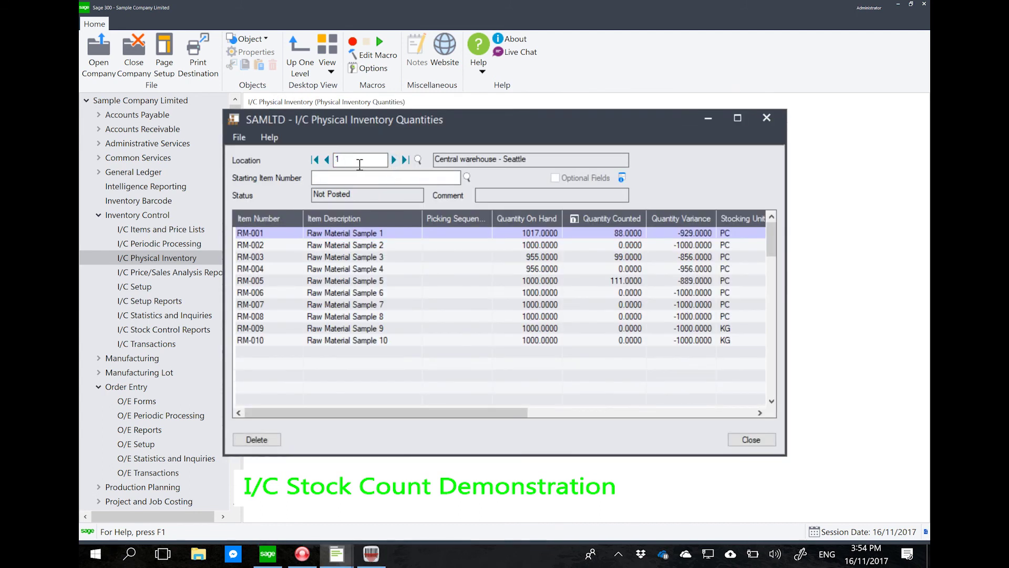
{"action": "left_click", "coordinate": [613, 234]}
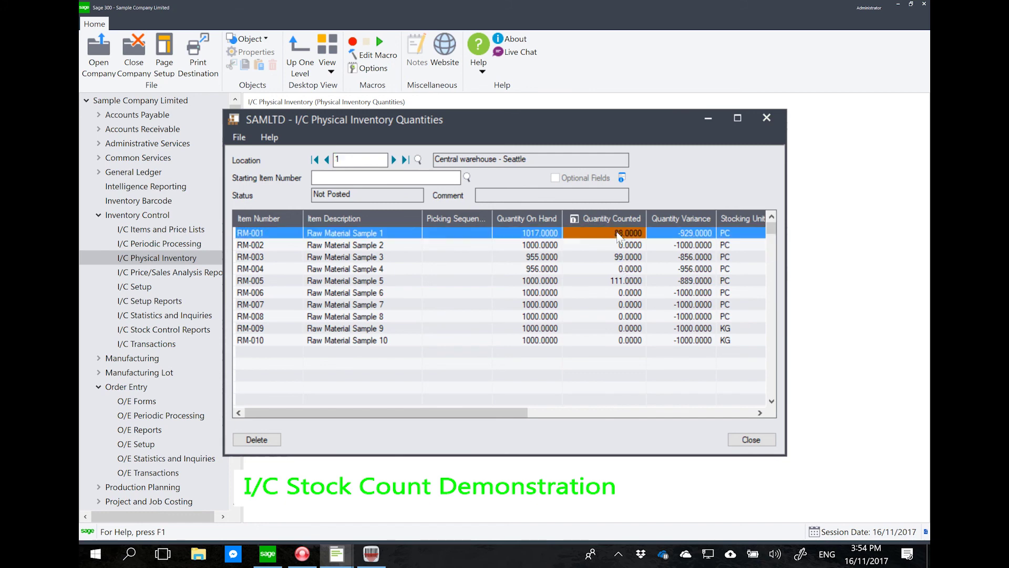
{"action": "left_click", "coordinate": [614, 258]}
{"action": "left_click", "coordinate": [610, 284]}
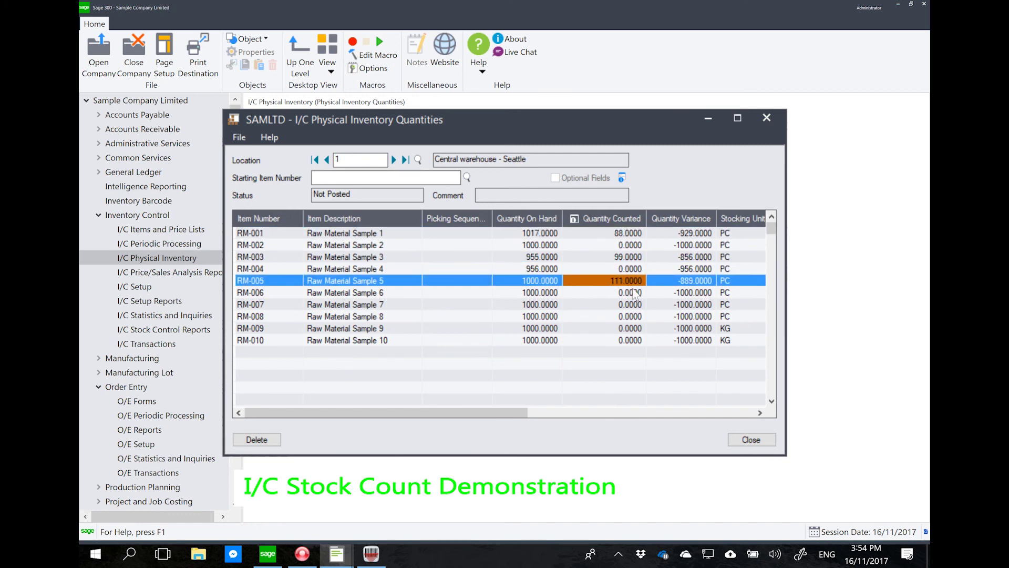
Switch back to the Sage 300 Barcode System and reopen the stock count item list for location 1
{"action": "left_click", "coordinate": [371, 554]}
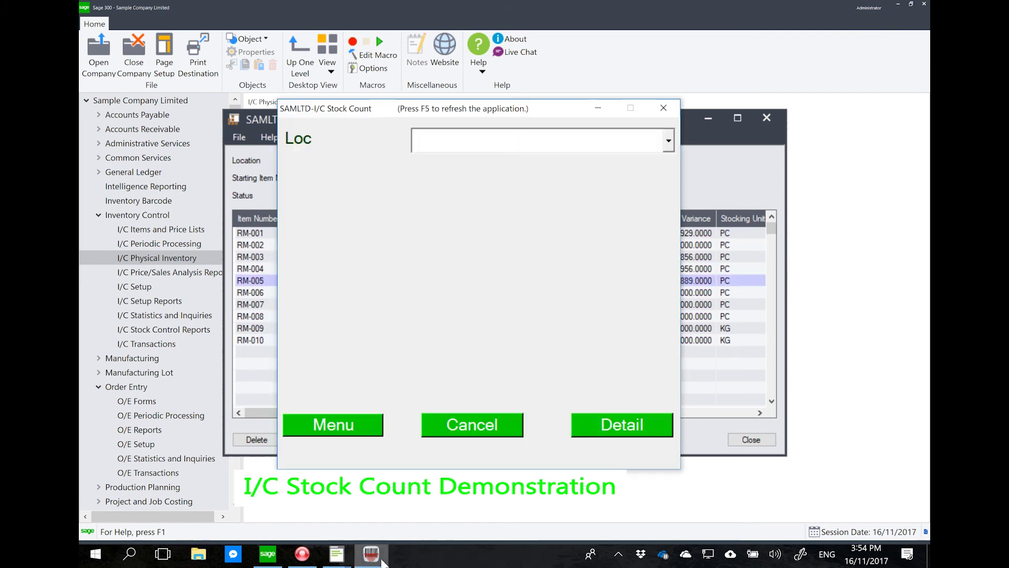
{"action": "left_click", "coordinate": [668, 140]}
{"action": "left_click", "coordinate": [606, 182]}
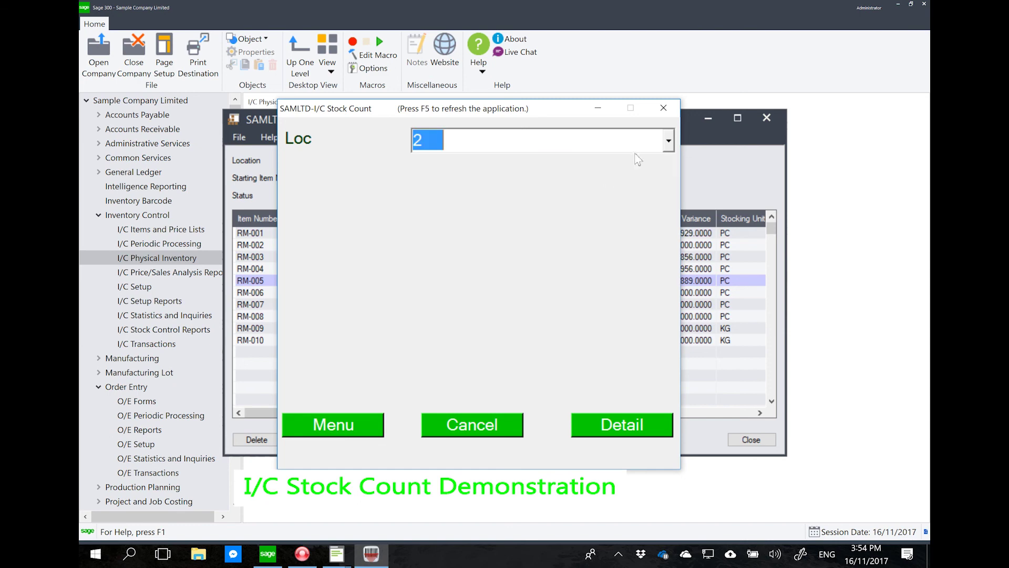
{"action": "left_click", "coordinate": [667, 147]}
{"action": "left_click", "coordinate": [587, 428]}
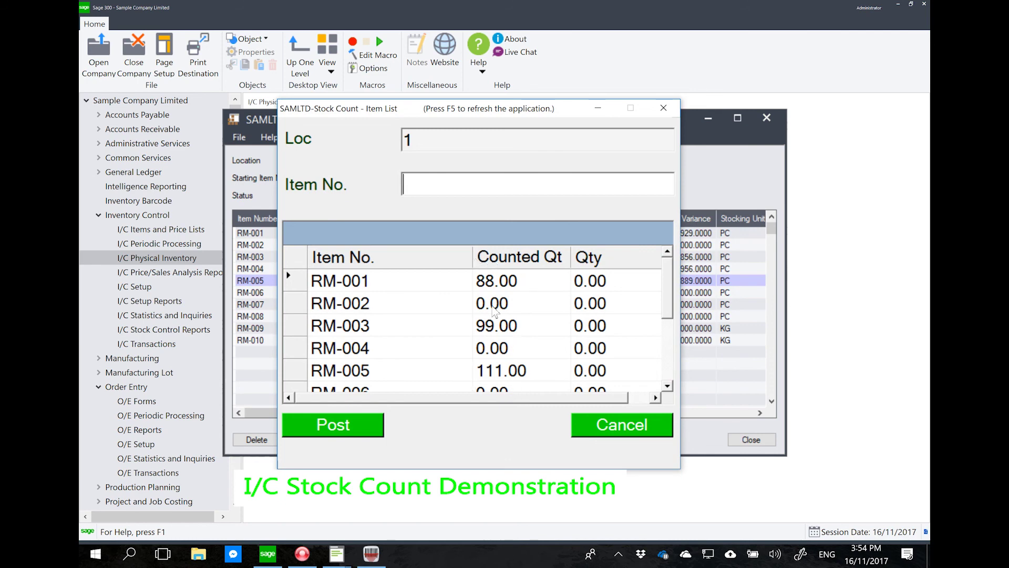
Enter count quantities of 77 for item RM-001 and 66 for item RM-002 in the stock count
{"action": "type", "text": "rm001"}
{"action": "key", "text": "Return"}
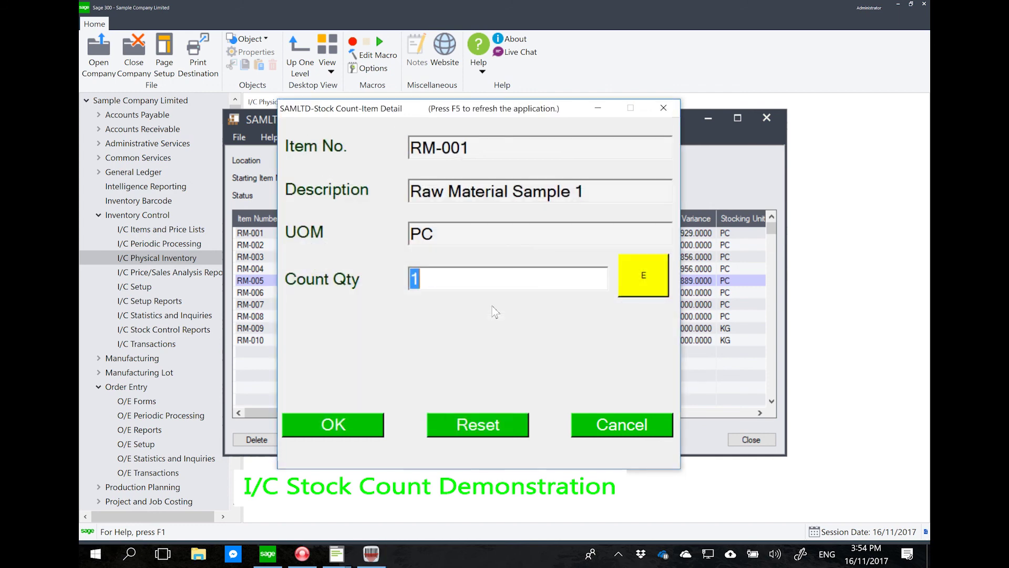
{"action": "type", "text": "77"}
{"action": "key", "text": "Return"}
{"action": "type", "text": "rm002"}
{"action": "key", "text": "Return"}
{"action": "type", "text": "66"}
{"action": "key", "text": "Return"}
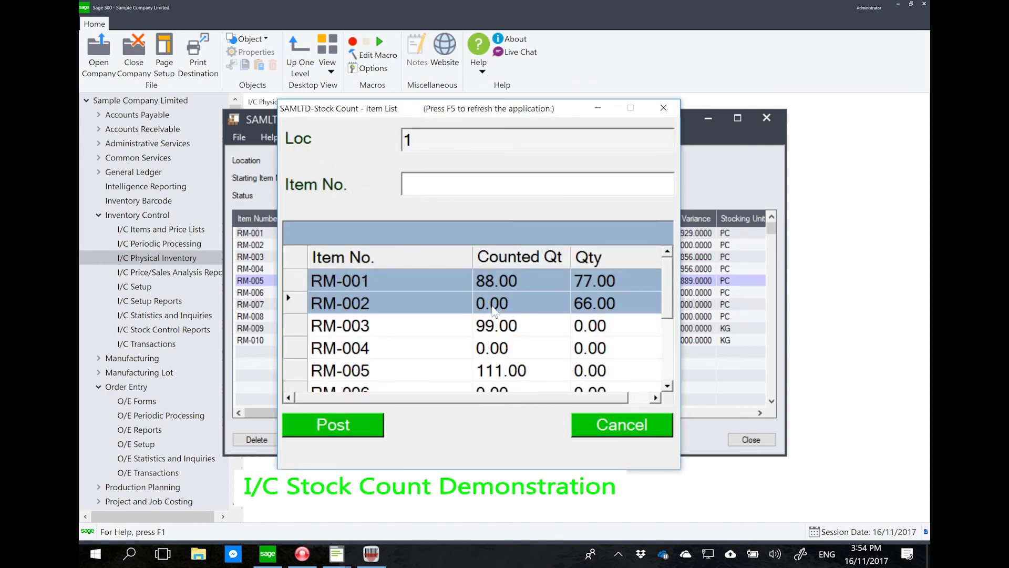
Post the stock count for location 1, adding the new quantities to the previously counted ones instead of overriding them
{"action": "left_click", "coordinate": [367, 437]}
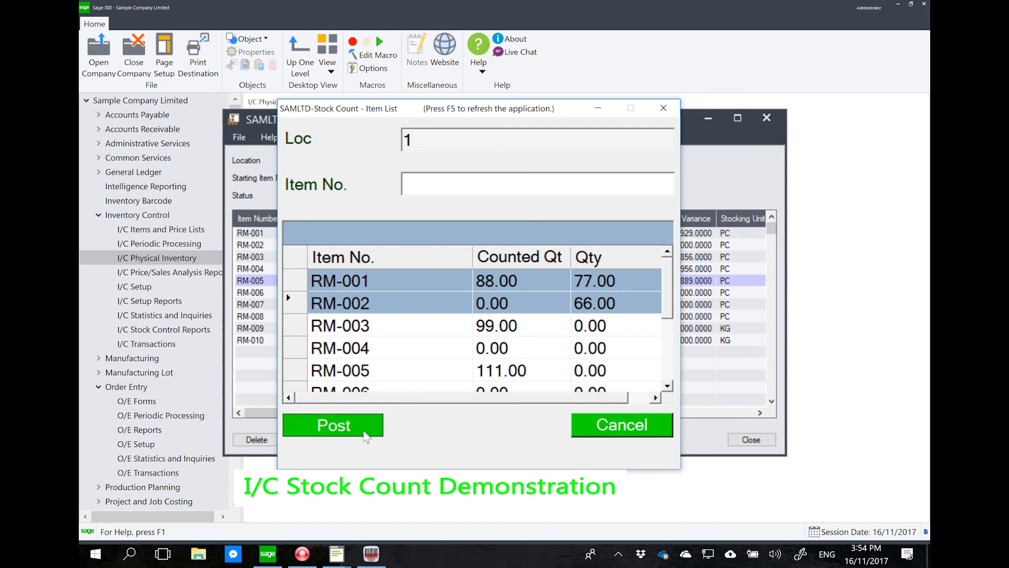
{"action": "left_click", "coordinate": [484, 324]}
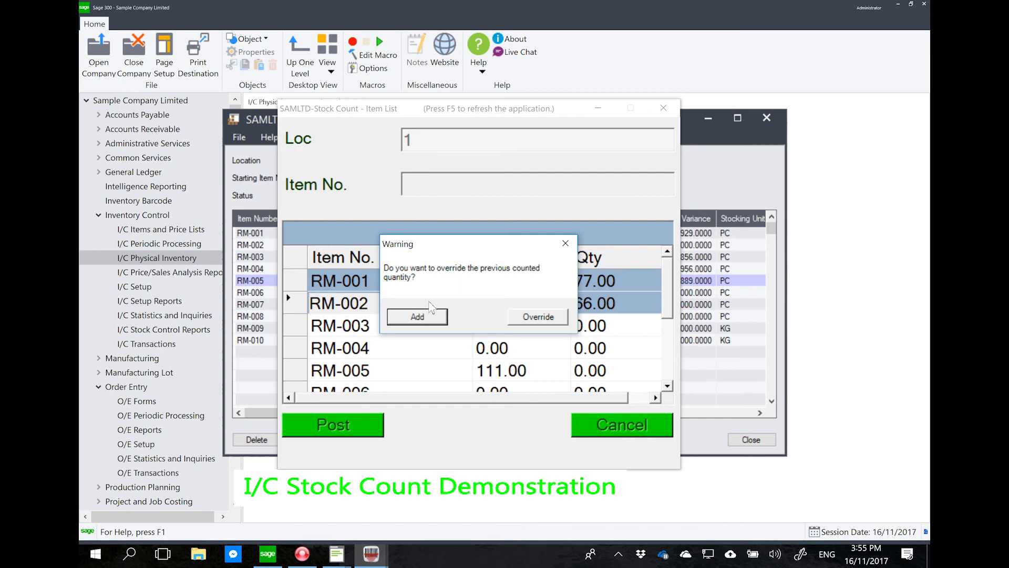
{"action": "left_click", "coordinate": [406, 321]}
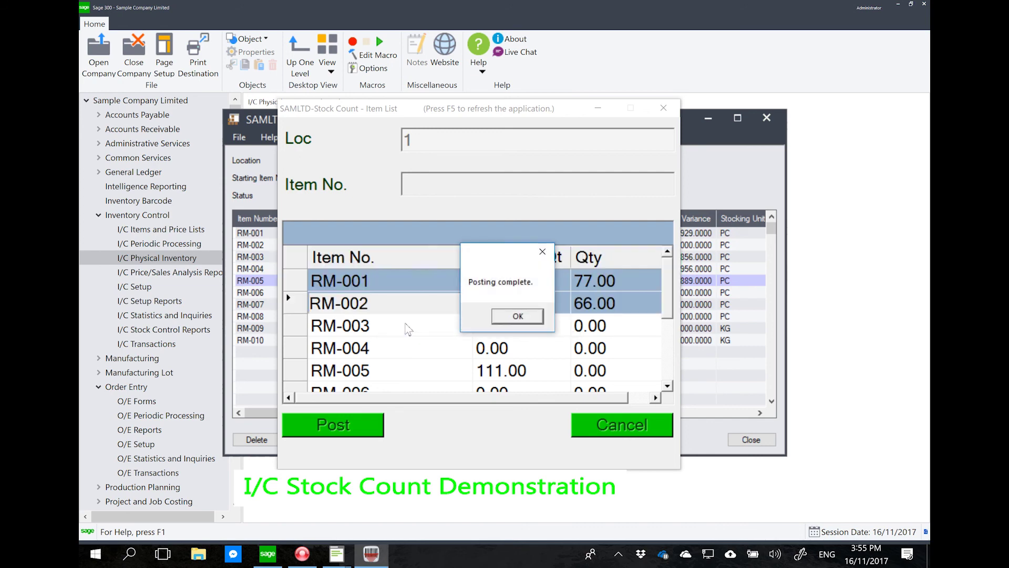
{"action": "left_click", "coordinate": [512, 319]}
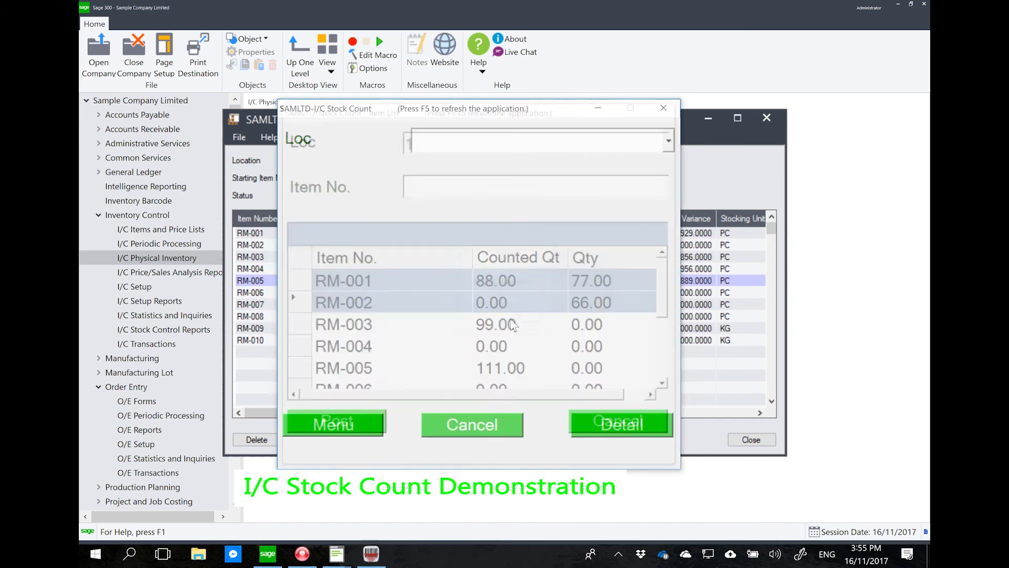
Switch to Sage 300, reopen Physical Inventory Quantities for location 1 and check the counted quantities of RM-001 and RM-002
{"action": "left_click", "coordinate": [704, 194]}
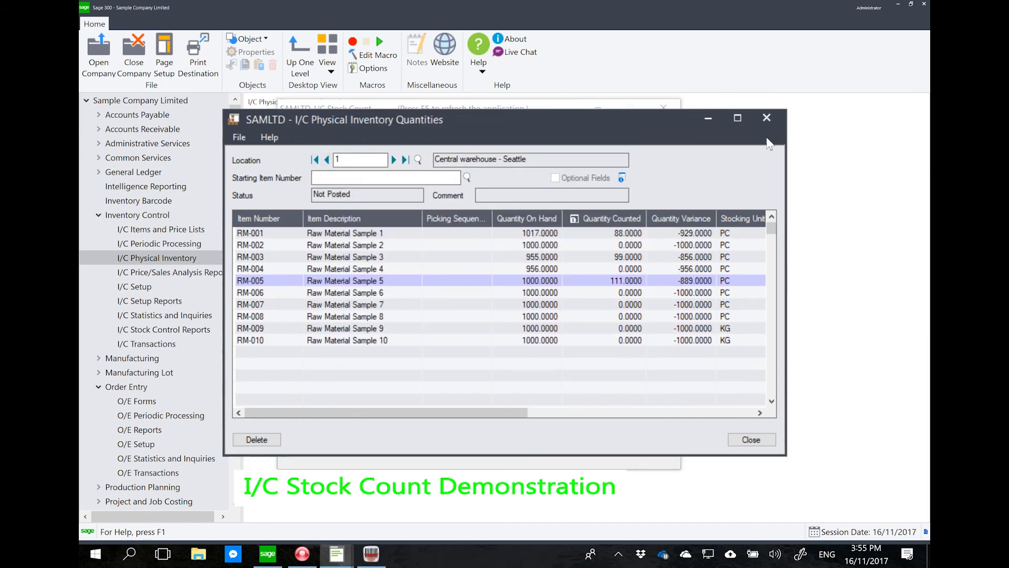
{"action": "left_click", "coordinate": [767, 118]}
{"action": "left_click", "coordinate": [663, 108]}
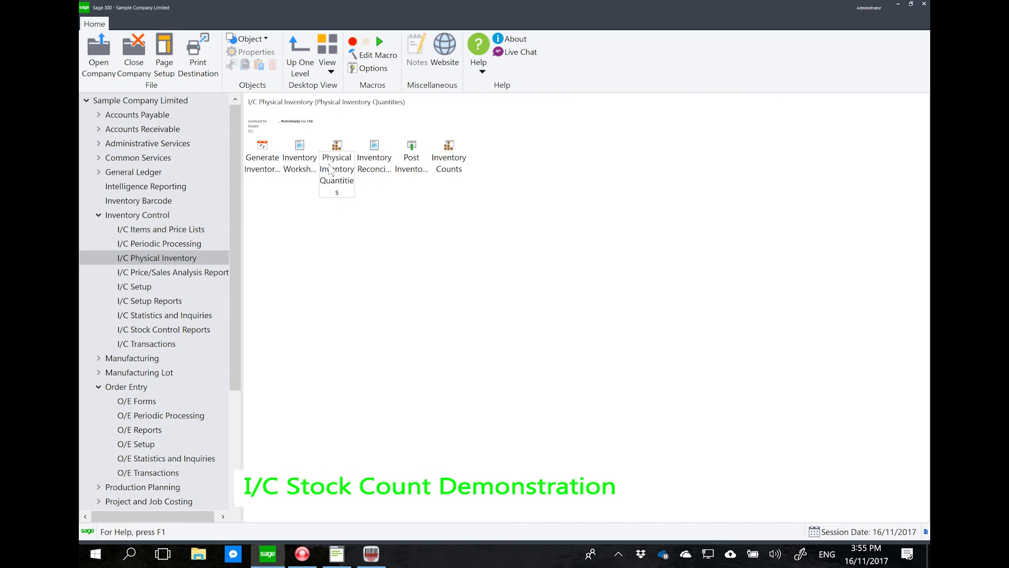
{"action": "double_click", "coordinate": [336, 160]}
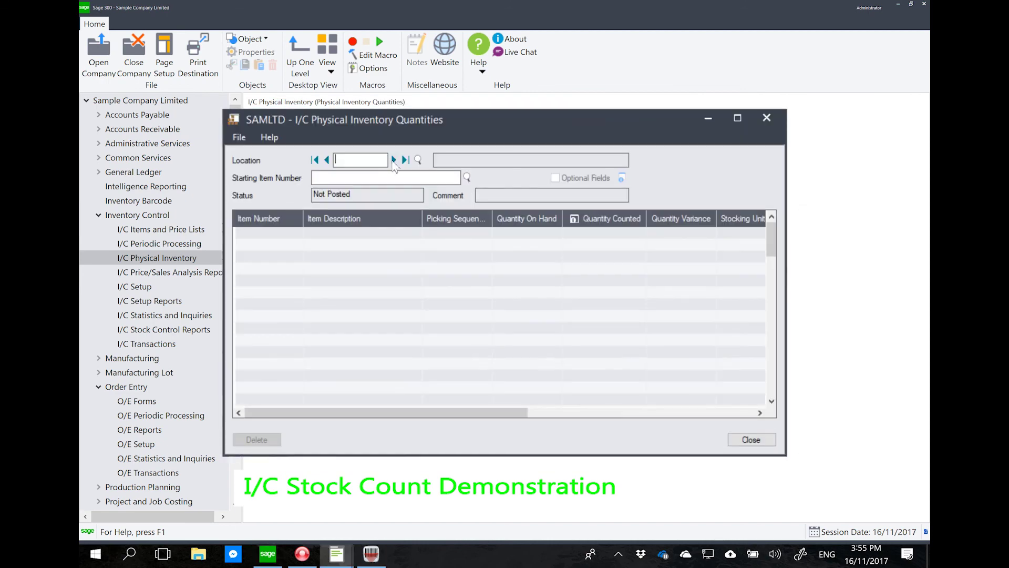
{"action": "left_click", "coordinate": [393, 160]}
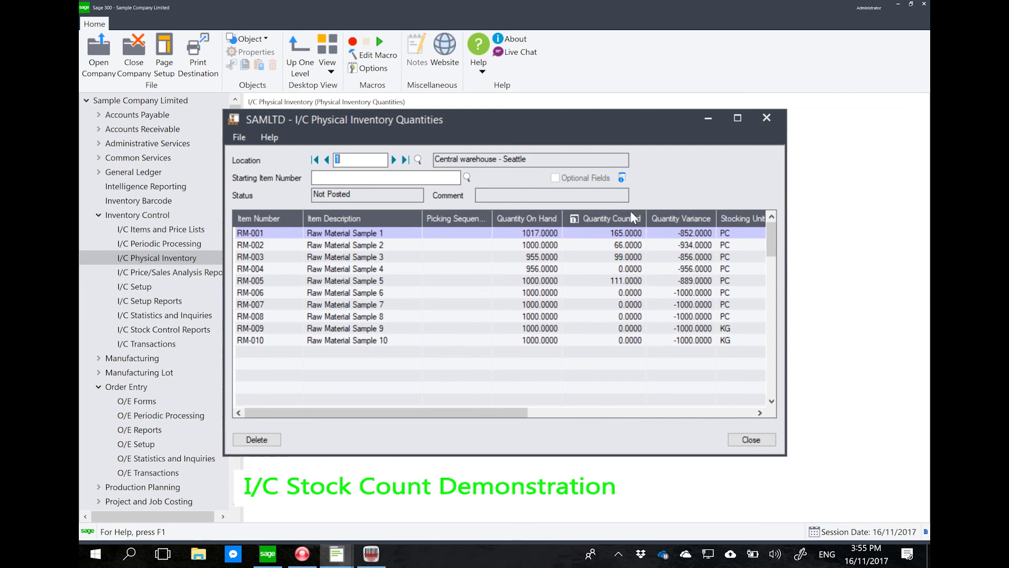
Switch back to the Sage 300 Barcode System and return from the stock count to the main operations menu
{"action": "left_click", "coordinate": [371, 553]}
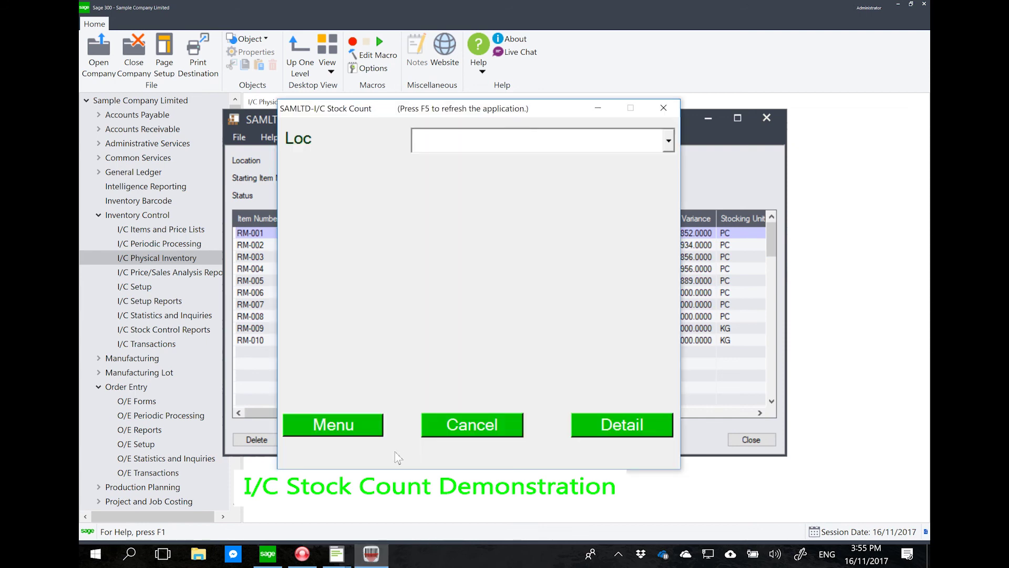
{"action": "left_click", "coordinate": [363, 426]}
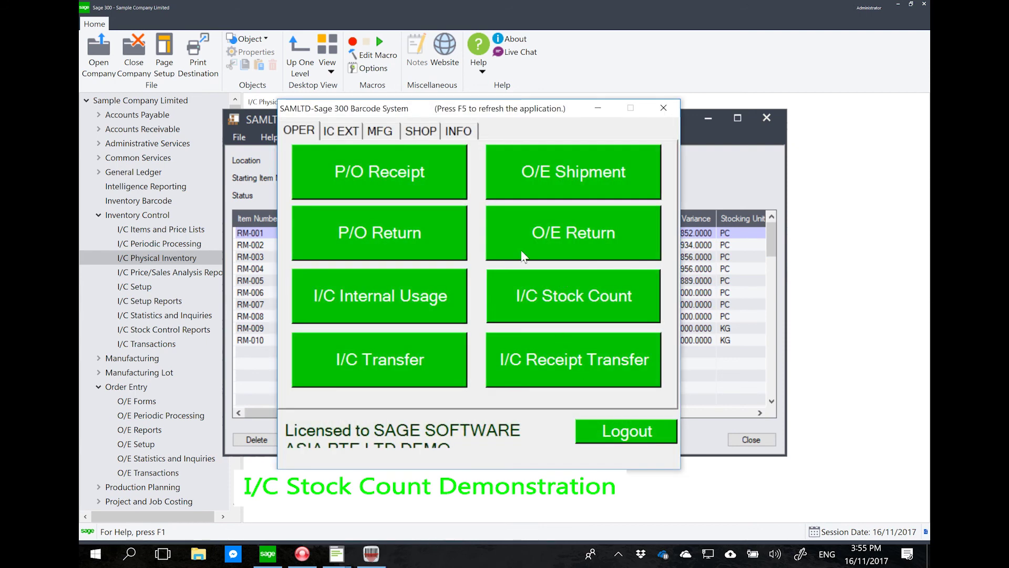